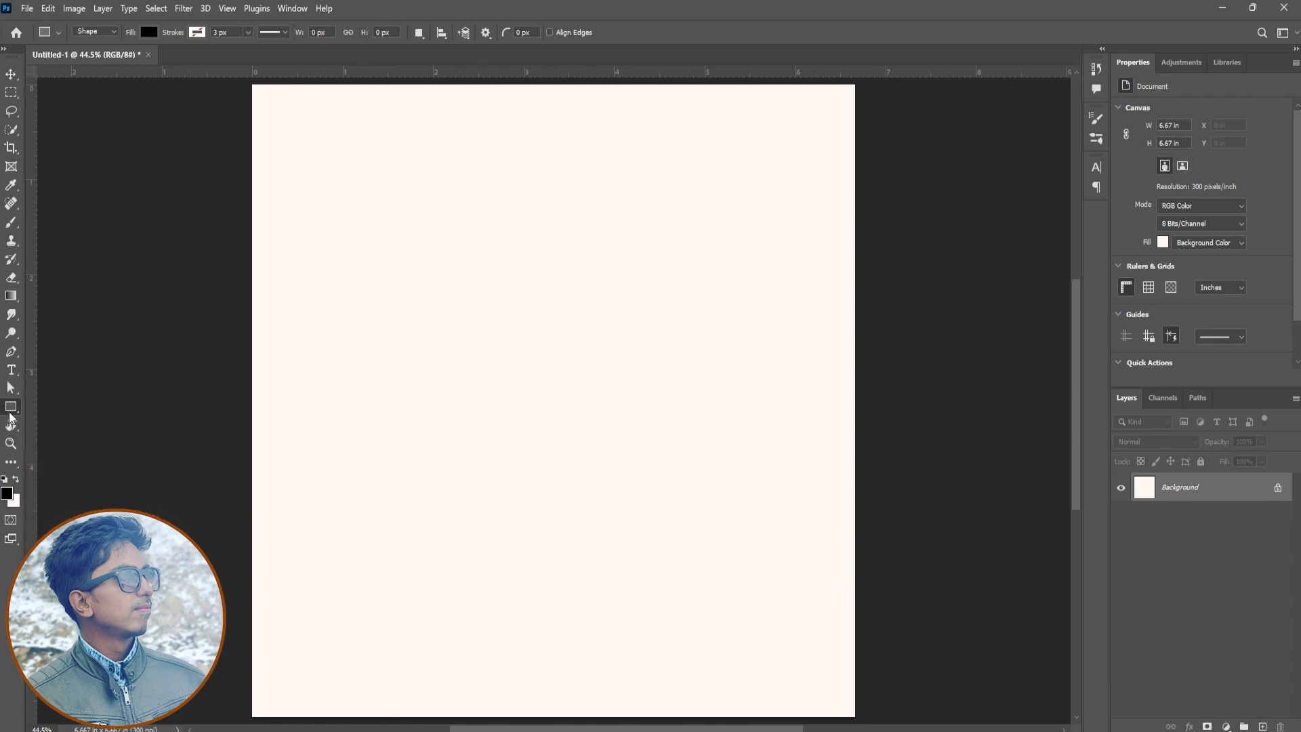
# Draw a tall black rectangle about 238 px wide and 1511 px high near the canvas centre and duplicate it three times
pyautogui.moveTo(563, 145); pyautogui.dragTo(635, 624)
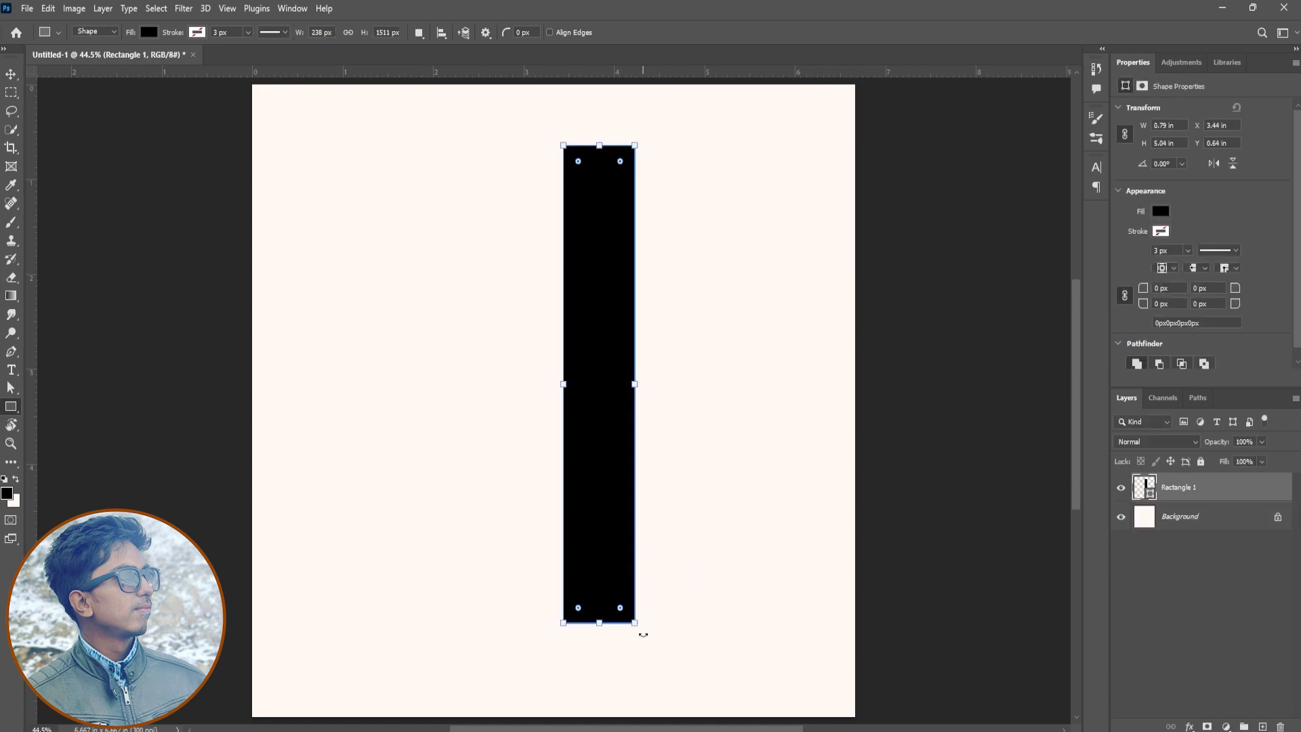
pyautogui.hotkey('ctrl', 'j')
pyautogui.hotkey('ctrl', 'j')
pyautogui.hotkey('ctrl', 'j')
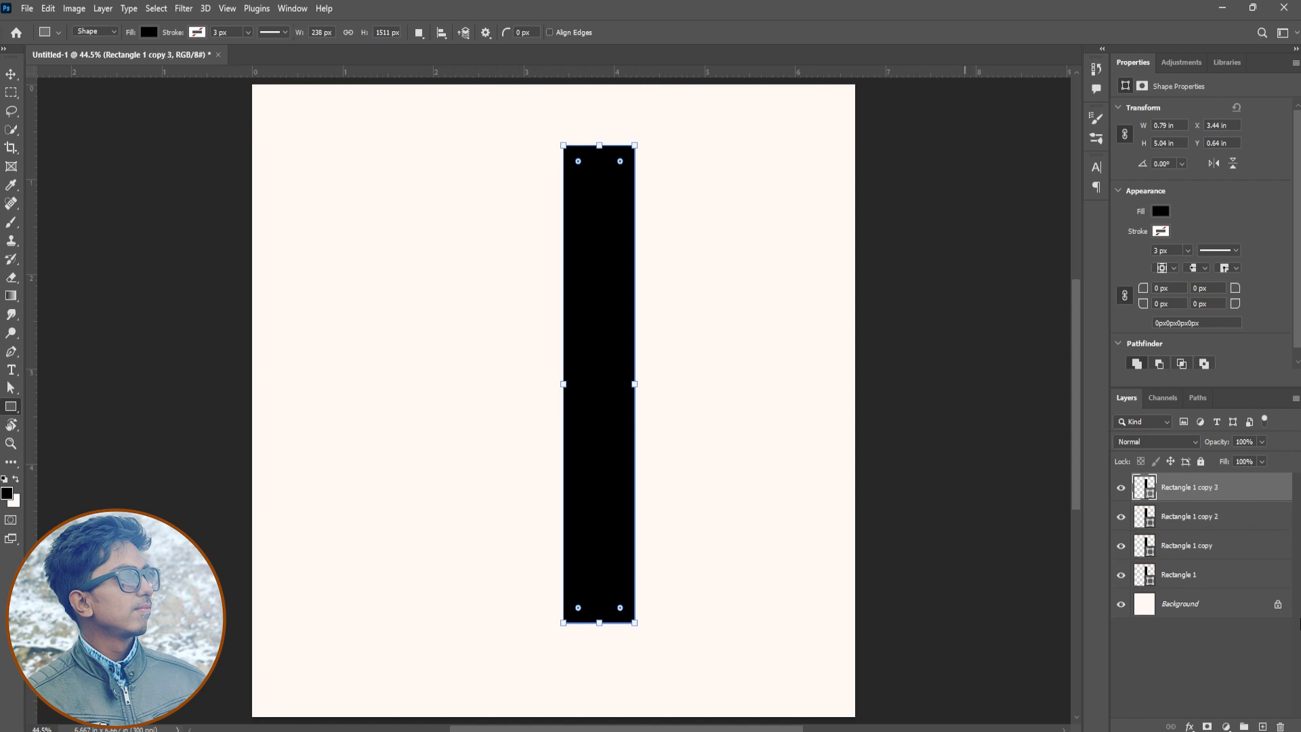
# Spread the four rectangles side by side as vertical bars with equal narrow gaps
pyautogui.keyDown('shift'); pyautogui.click(1196, 555); pyautogui.keyUp('shift')
pyautogui.press('v')
pyautogui.hotkey('shift', 'Left')
pyautogui.hotkey('shift', 'Left')
pyautogui.hotkey('shift', 'Left')
pyautogui.hotkey('shift', 'Left')
pyautogui.hotkey('shift', 'Left')
pyautogui.hotkey('shift', 'Left')
pyautogui.hotkey('shift', 'Left')
pyautogui.hotkey('shift', 'Left')
pyautogui.hotkey('shift', 'Left')
pyautogui.hotkey('shift', 'Left')
pyautogui.hotkey('shift', 'Left')
pyautogui.hotkey('shift', 'Left')
pyautogui.hotkey('shift', 'Left')
pyautogui.hotkey('shift', 'Left')
pyautogui.hotkey('shift', 'Left')
pyautogui.hotkey('shift', 'Left')
pyautogui.hotkey('shift', 'Left')
pyautogui.hotkey('shift', 'Left')
pyautogui.hotkey('shift', 'Left')
pyautogui.hotkey('shift', 'Left')
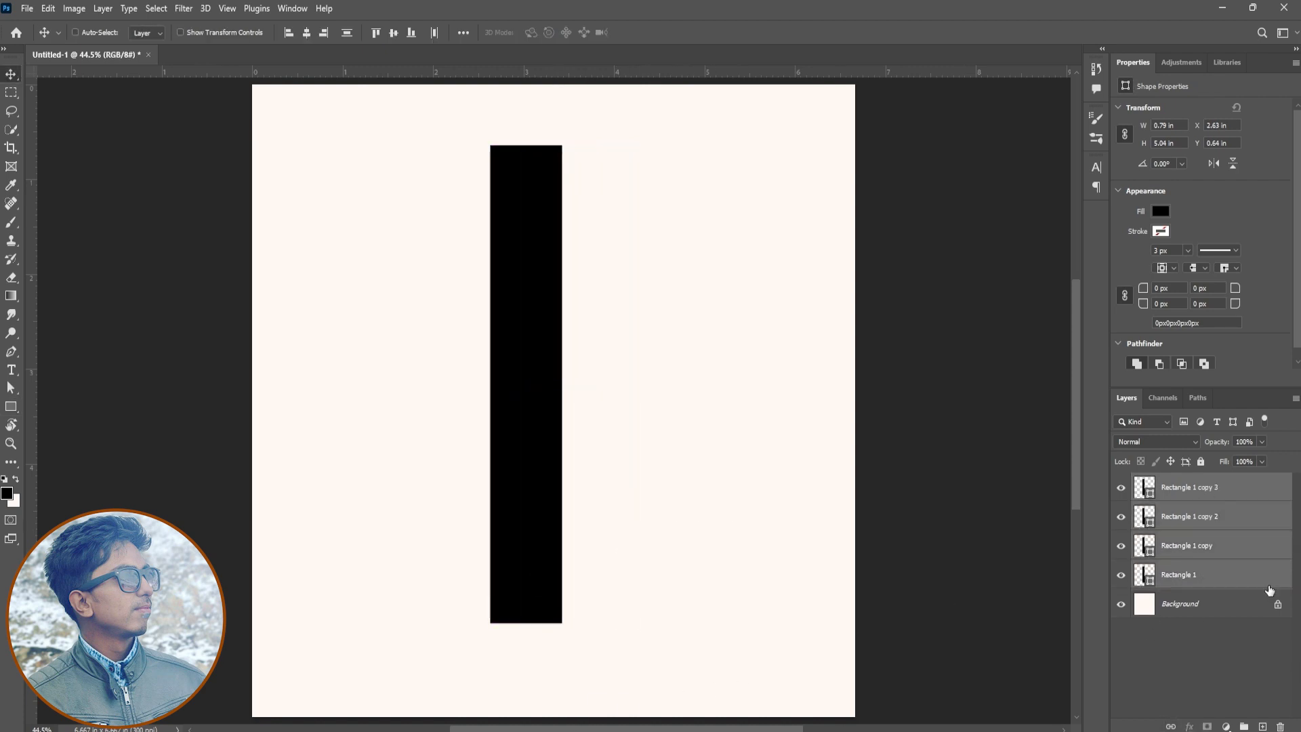
pyautogui.moveTo(564, 533); pyautogui.dragTo(769, 513)
pyautogui.keyDown('ctrl'); pyautogui.click(1213, 546); pyautogui.keyUp('ctrl')
pyautogui.keyDown('ctrl'); pyautogui.click(1213, 527); pyautogui.keyUp('ctrl')
# Transform all four bars together, narrowing them to about 90% width and stretching them to about 5.44 in high
pyautogui.hotkey('ctrl', 'alt', 'a')
pyautogui.hotkey('ctrl', 't')
pyautogui.moveTo(805, 383); pyautogui.dragTo(788, 383)
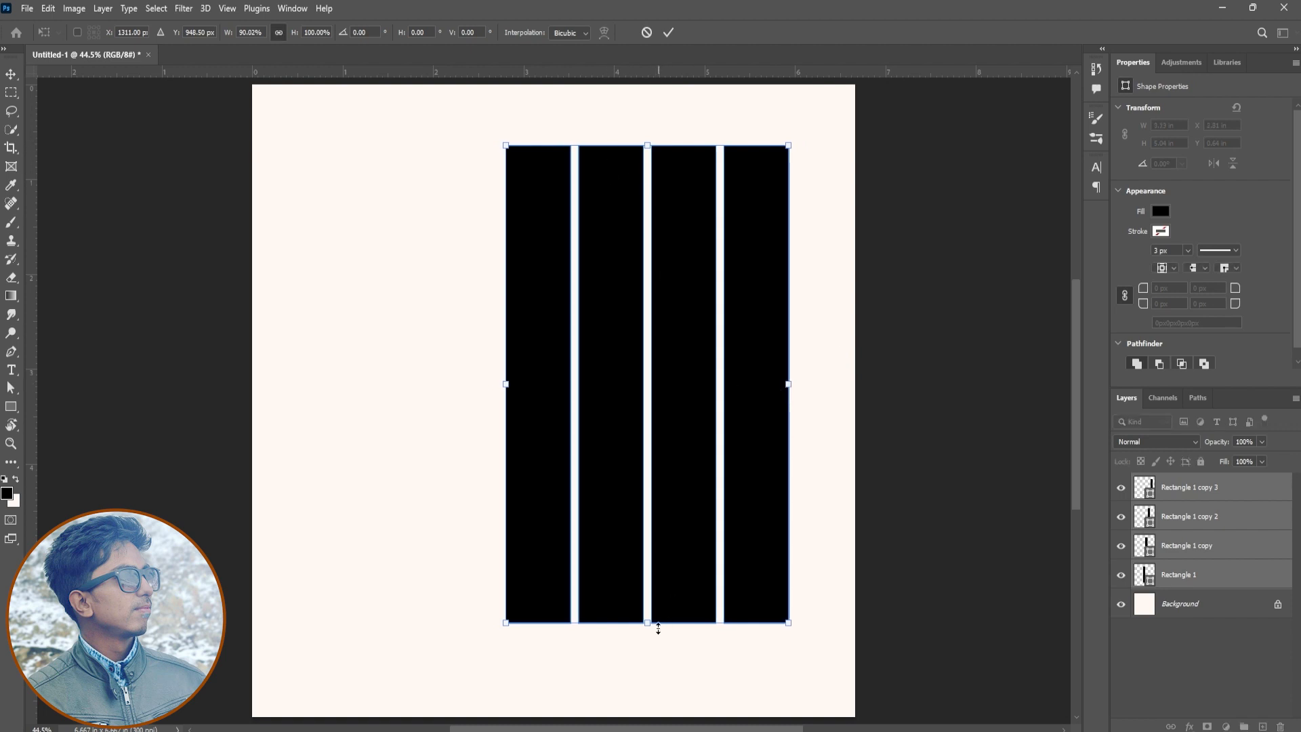
pyautogui.moveTo(657, 628); pyautogui.dragTo(658, 673)
pyautogui.click(668, 32)
# Shift the four bars slightly to the right and align them to the vertical centre of the canvas
pyautogui.moveTo(711, 499); pyautogui.dragTo(725, 496)
pyautogui.hotkey('ctrl', 'a')
pyautogui.click(394, 33)
pyautogui.hotkey('ctrl', 'd')
pyautogui.click(1192, 554)
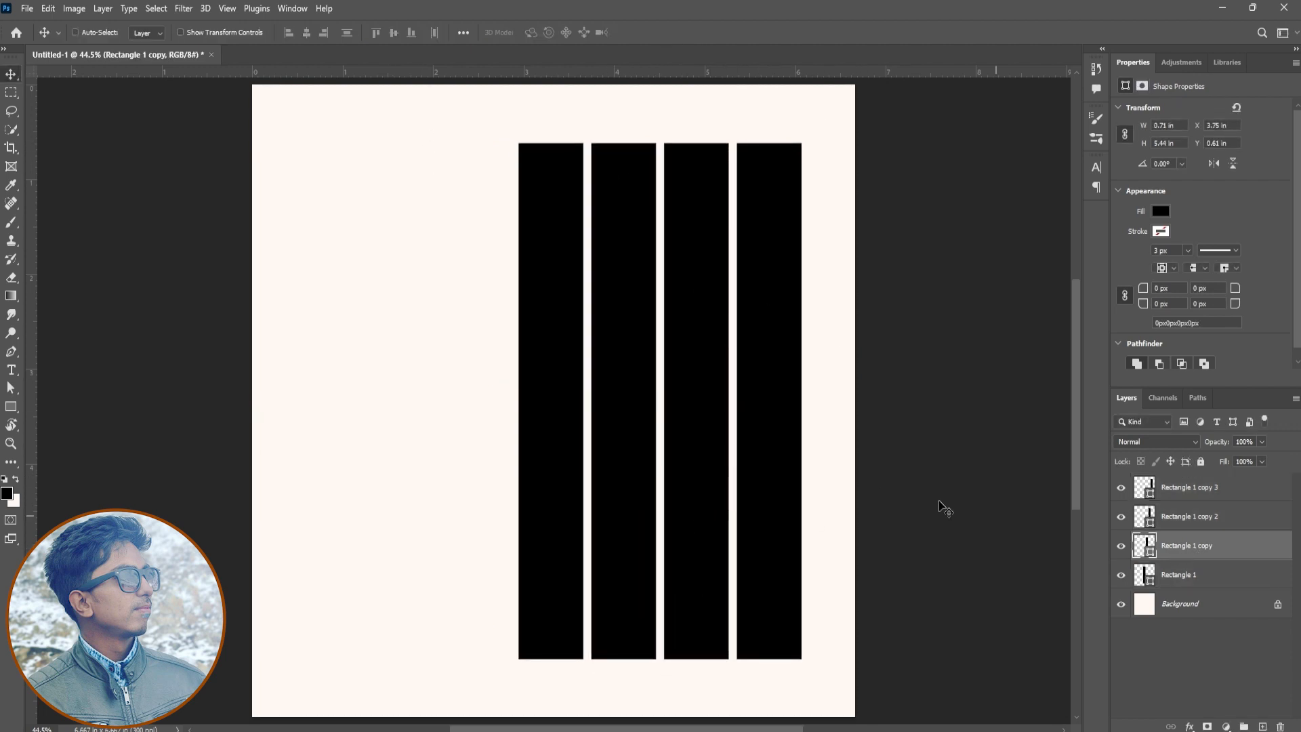
pyautogui.hotkey('ctrl', 't')
pyautogui.moveTo(623, 143); pyautogui.dragTo(623, 116)
pyautogui.press('Escape')
# Shorten the first and third bars from both ends to about 89.6% height so they alternate with the taller bars
pyautogui.click(1205, 579)
pyautogui.click(1119, 521)
pyautogui.click(1119, 522)
pyautogui.keyDown('ctrl'); pyautogui.click(1129, 520); pyautogui.keyUp('ctrl')
pyautogui.hotkey('ctrl', 't')
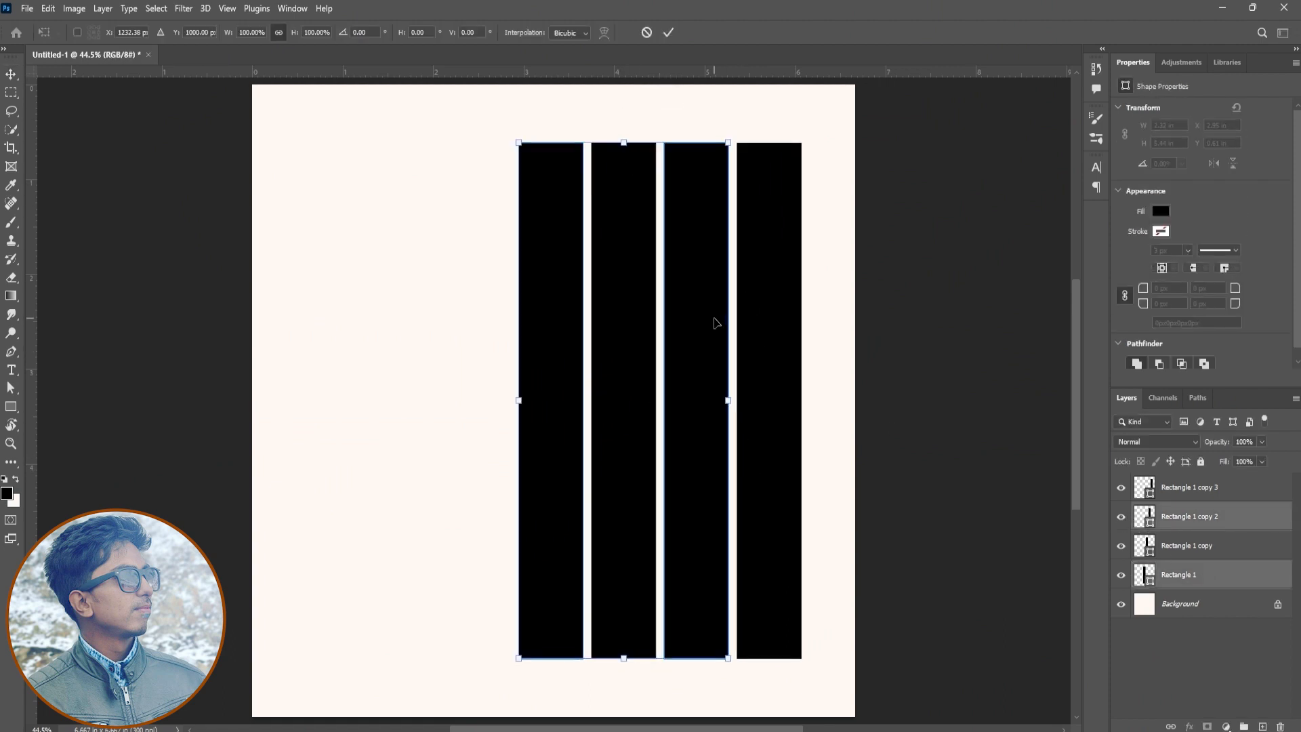
pyautogui.moveTo(622, 142); pyautogui.dragTo(621, 169)
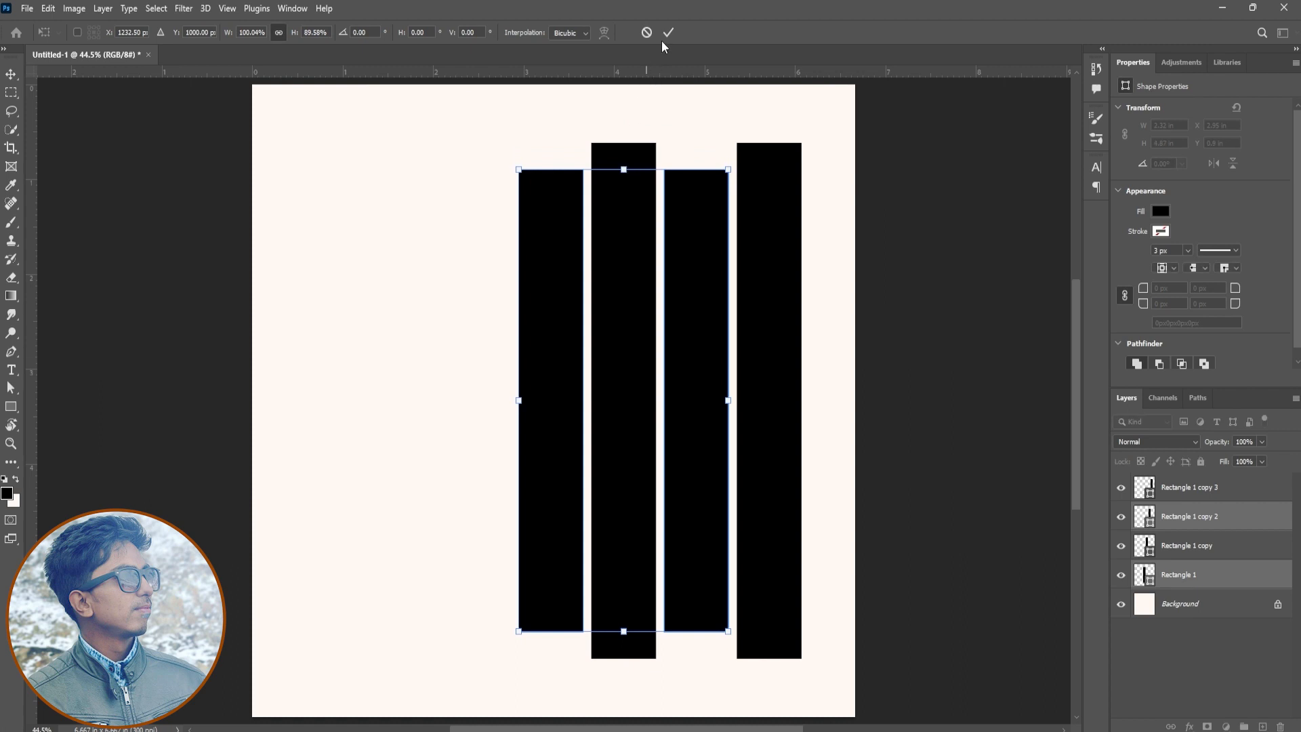
pyautogui.click(668, 33)
# Stretch all four bars together to about 108.6% height and nudge them slightly to the right
pyautogui.keyDown('ctrl'); pyautogui.click(1182, 488); pyautogui.keyUp('ctrl')
pyautogui.keyDown('ctrl'); pyautogui.click(1182, 546); pyautogui.keyUp('ctrl')
pyautogui.hotkey('ctrl', 't')
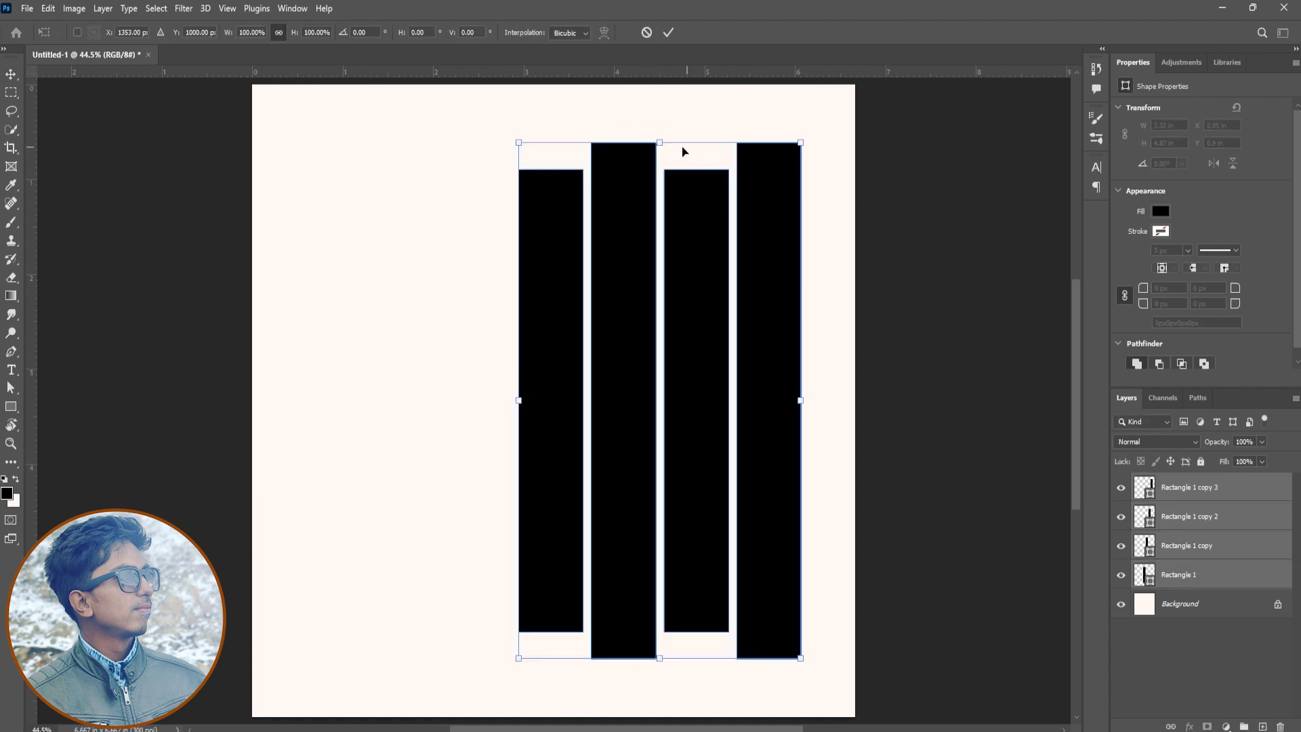
pyautogui.moveTo(659, 144); pyautogui.dragTo(661, 120)
pyautogui.moveTo(696, 362); pyautogui.dragTo(701, 362)
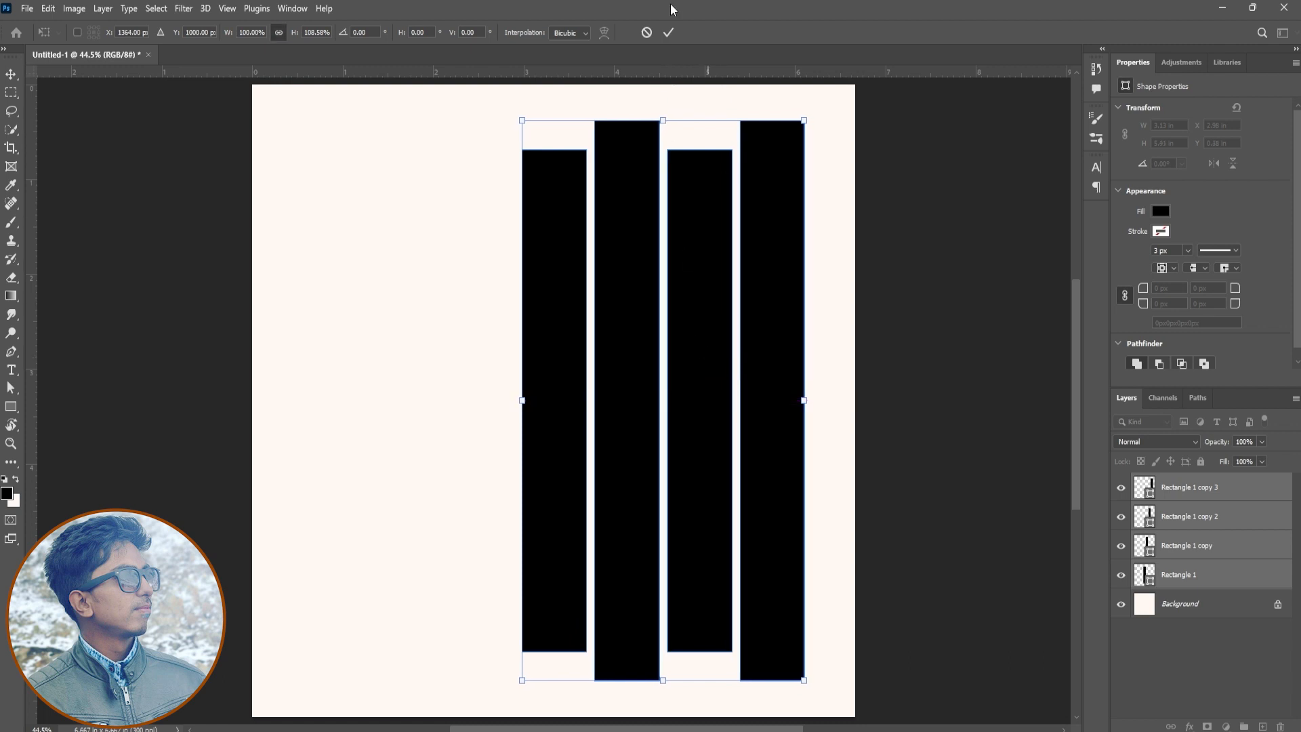
pyautogui.press('Return')
# Align the stretched bars to the vertical centre of the canvas and deselect
pyautogui.hotkey('ctrl', 'a')
pyautogui.click(394, 32)
pyautogui.hotkey('ctrl', 'd')
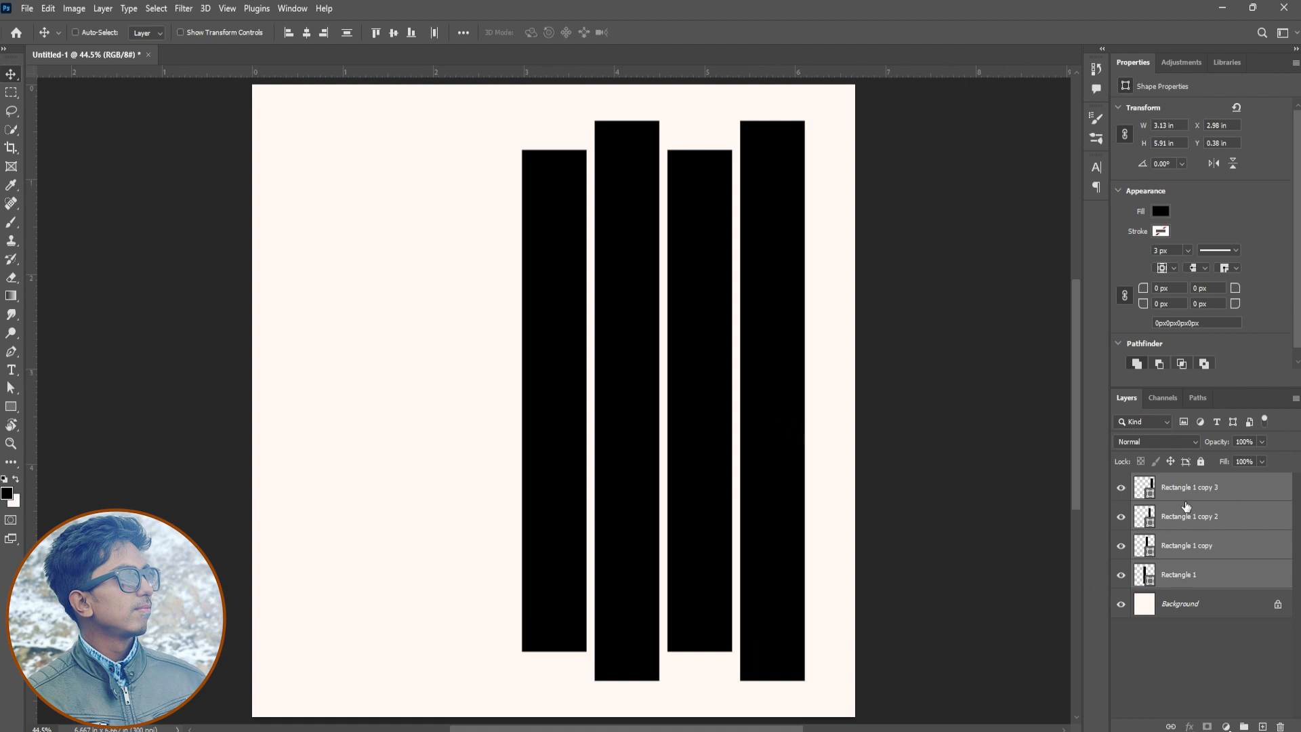
# Group the four bar layers and convert the group to a smart object
pyautogui.hotkey('ctrl', 'g')
pyautogui.rightClick(1170, 483)
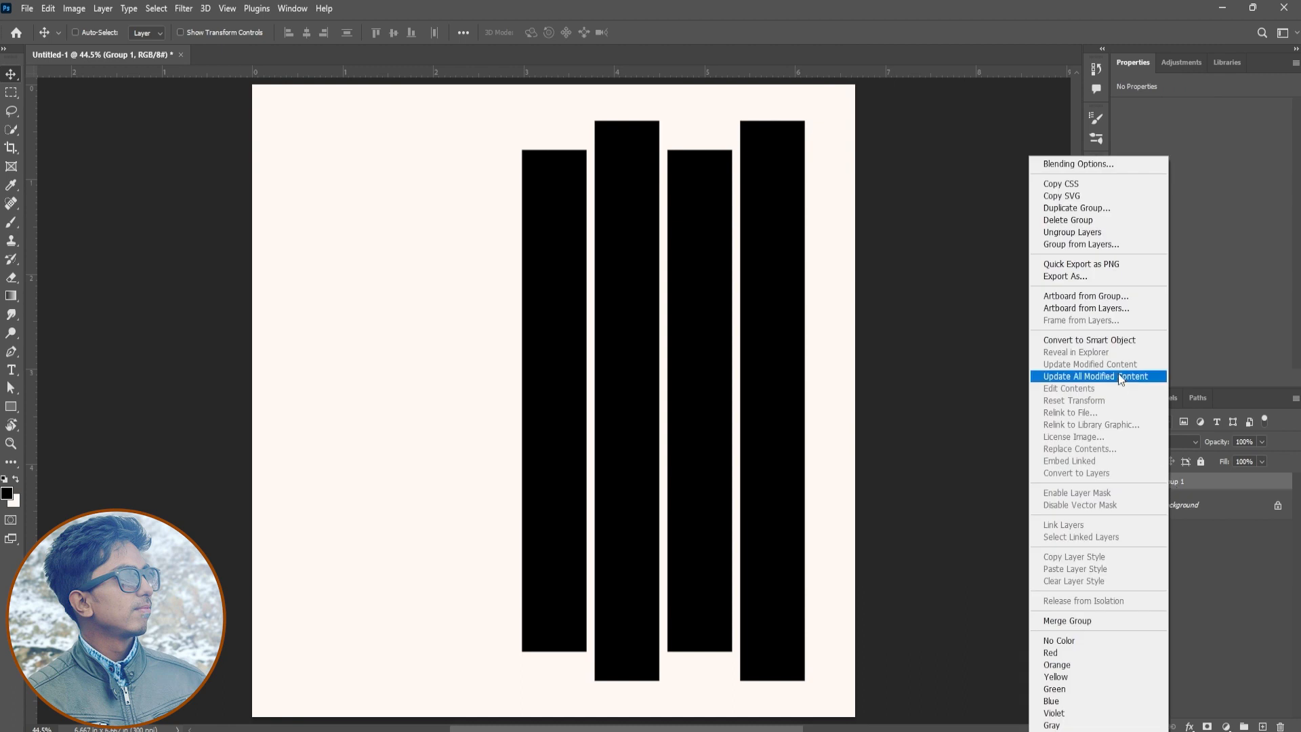
pyautogui.click(1118, 340)
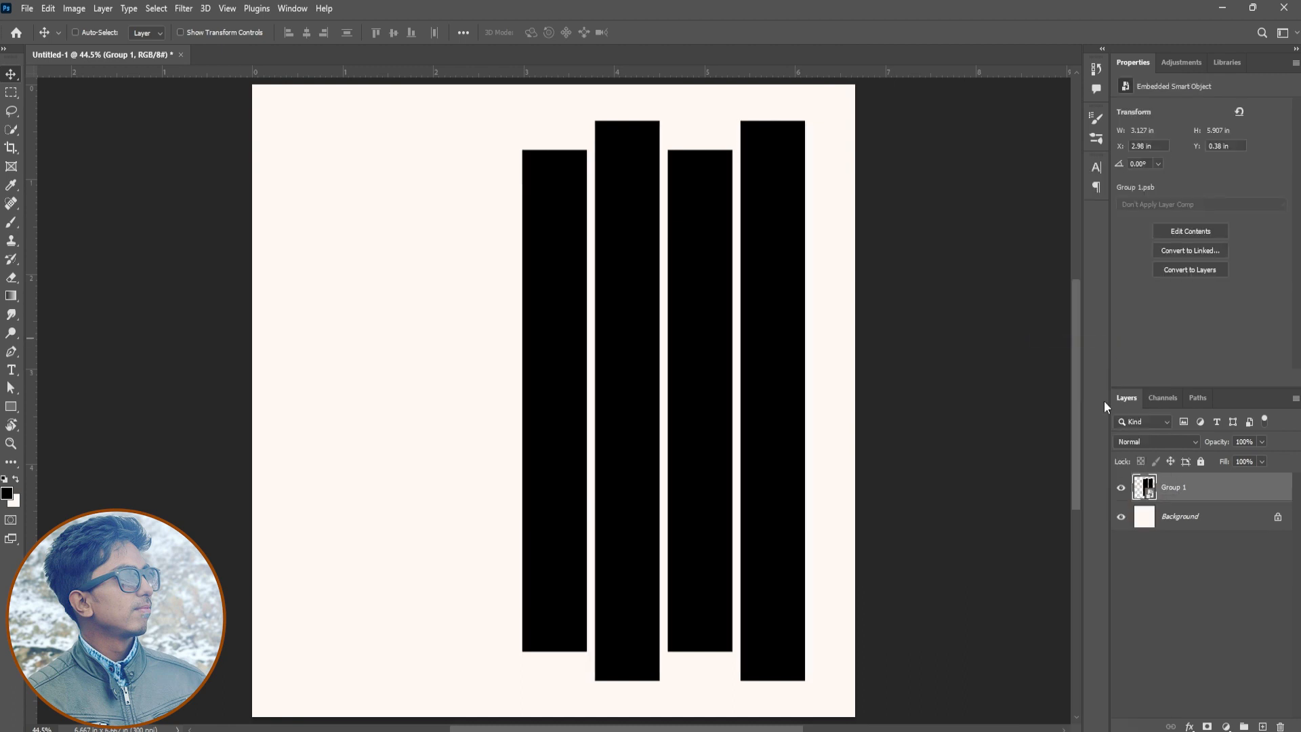
pyautogui.moveTo(752, 482); pyautogui.dragTo(738, 542)
pyautogui.hotkey('ctrl', 'z')
pyautogui.moveTo(775, 413)
pyautogui.mouseDown()
pyautogui.moveTo(778, 458)
pyautogui.moveTo(811, 456)
pyautogui.moveTo(639, 508)
pyautogui.moveTo(760, 416)
pyautogui.mouseUp()
pyautogui.hotkey('ctrl', 'z')
# Open the contents of the Group 1 smart object for editing
pyautogui.doubleClick(1152, 498)
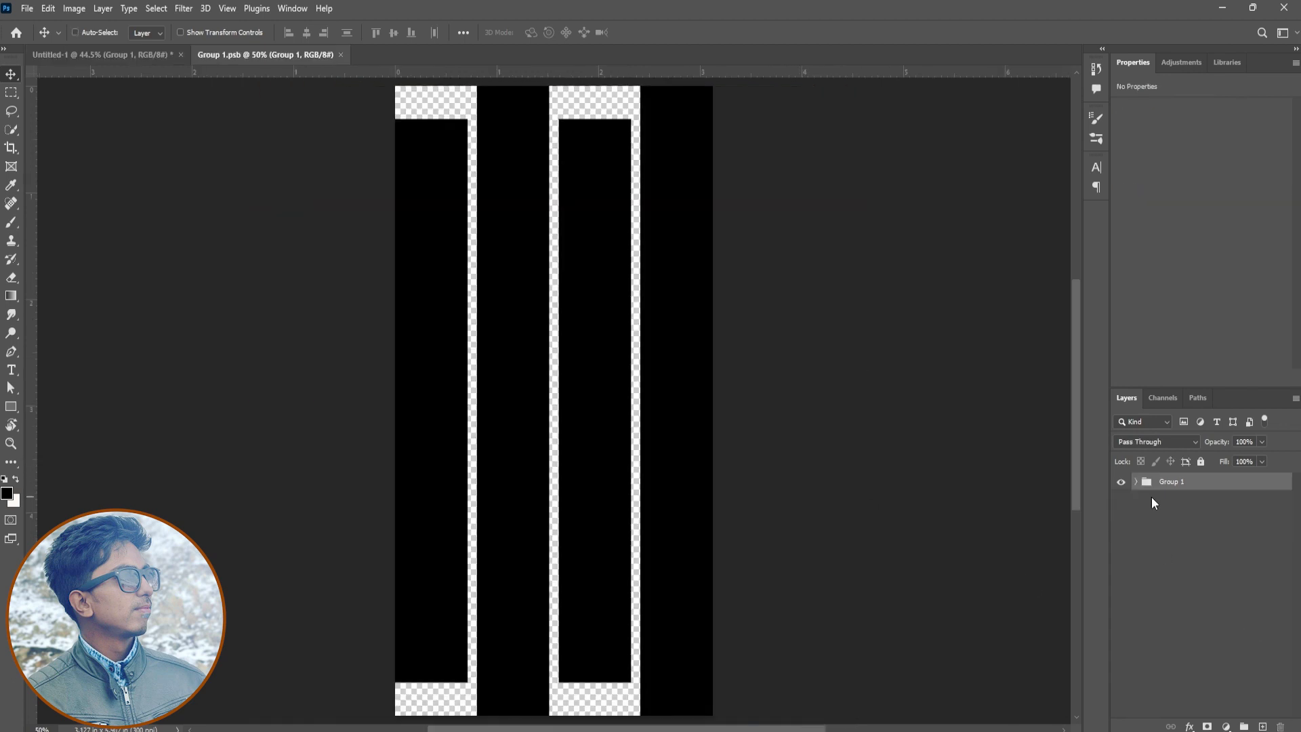
pyautogui.click(139, 54)
pyautogui.click(234, 59)
# Open Model Picture.jpg, duplicate its layer, and bring the photo into the Group 1.psb document
pyautogui.click(27, 8)
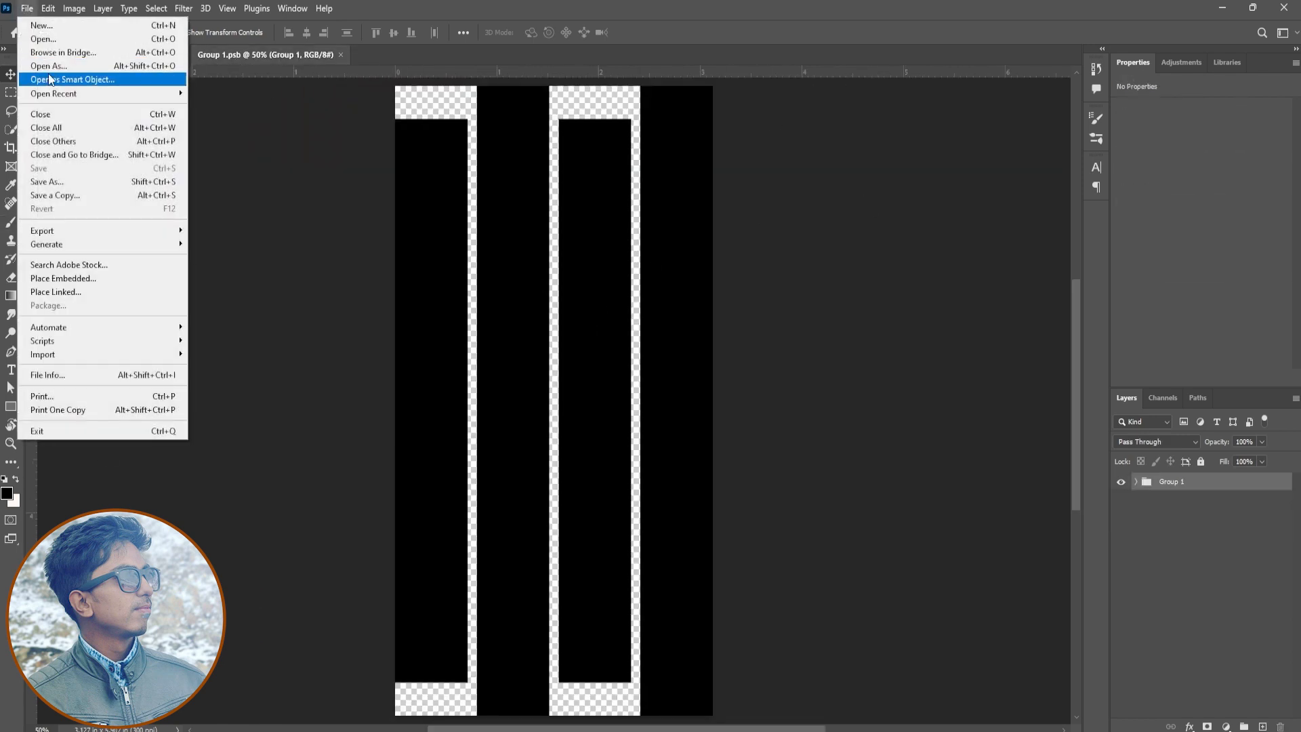
pyautogui.click(41, 54)
pyautogui.click(797, 260)
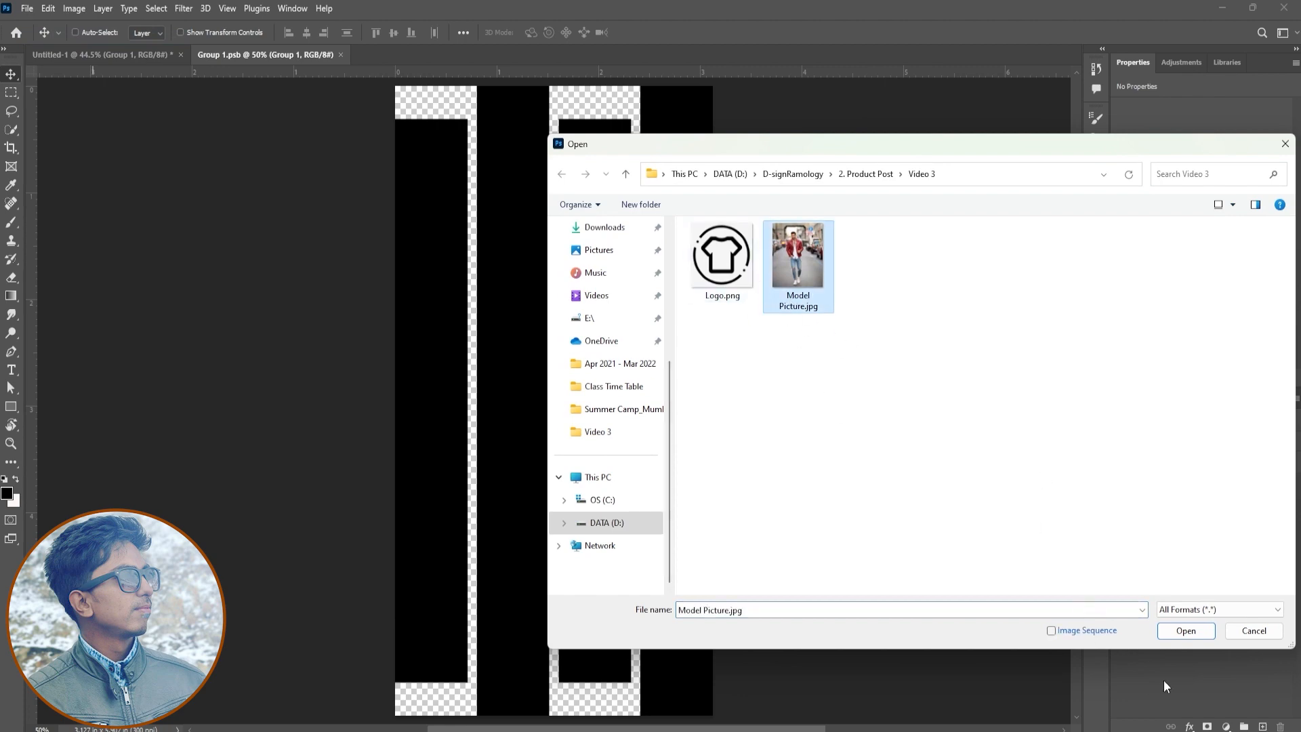
pyautogui.click(1185, 631)
pyautogui.hotkey('ctrl', 'j')
pyautogui.moveTo(582, 318); pyautogui.dragTo(657, 502)
# Scale and position the model photo to cover the whole canvas, about 5.37 in wide and 6.53 in high
pyautogui.hotkey('ctrl', 't')
pyautogui.moveTo(761, 597); pyautogui.dragTo(828, 682)
pyautogui.moveTo(777, 555); pyautogui.dragTo(778, 591)
pyautogui.moveTo(828, 400); pyautogui.dragTo(852, 400)
pyautogui.moveTo(733, 419); pyautogui.dragTo(736, 420)
pyautogui.press('Return')
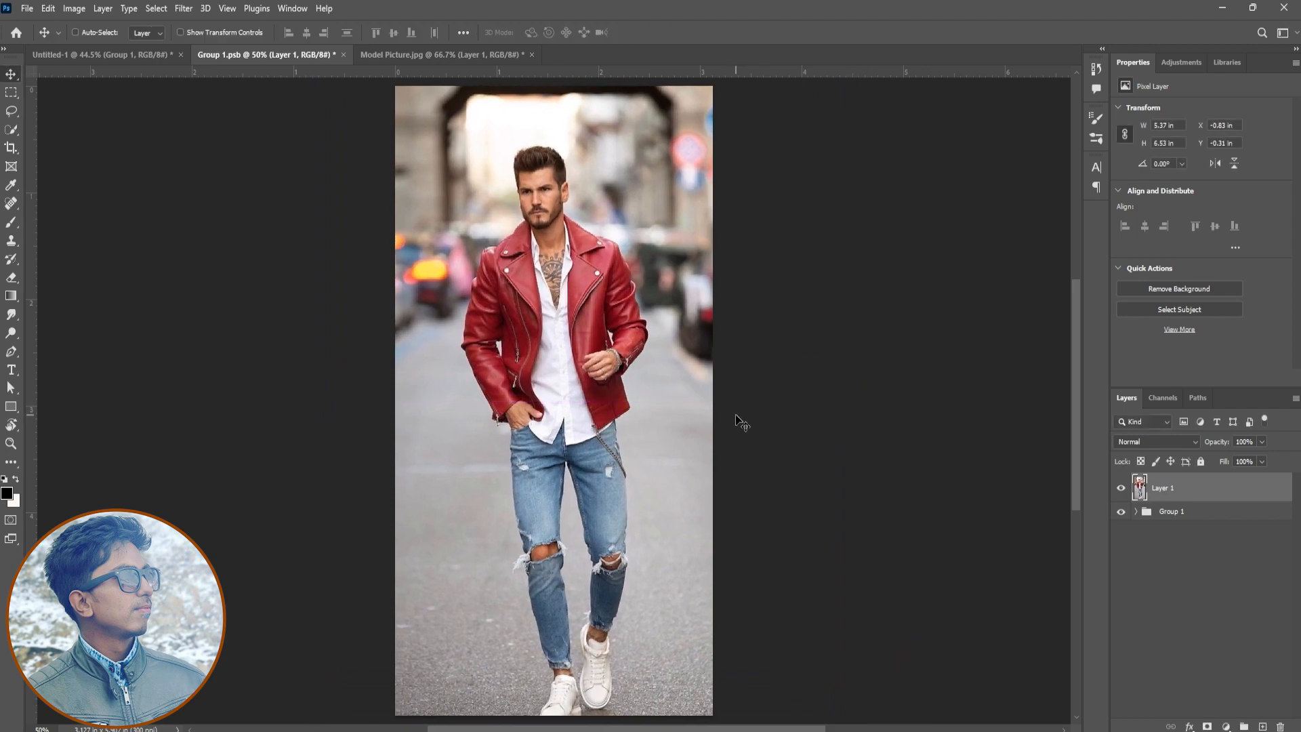
# Clip the photo layer to the bars group and move the model toward the right-hand bars
pyautogui.rightClick(1183, 495)
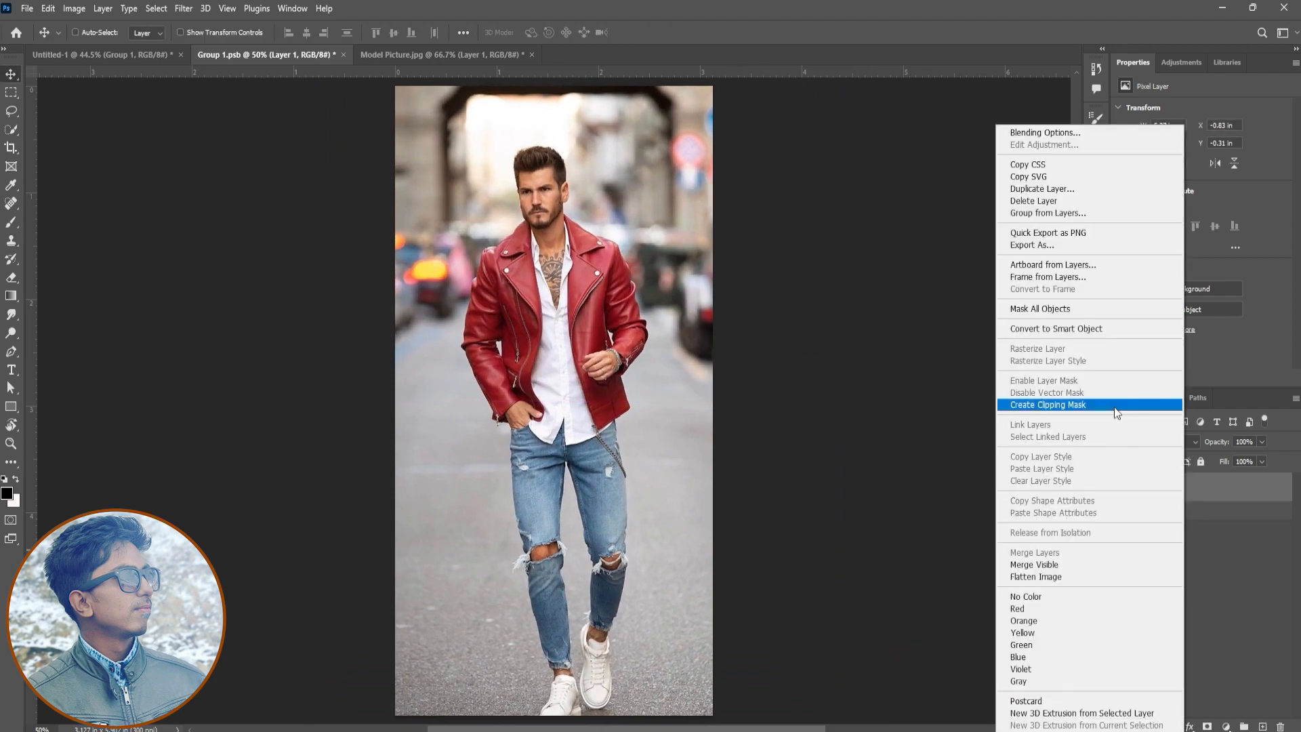
pyautogui.click(1114, 406)
pyautogui.moveTo(631, 491); pyautogui.dragTo(682, 477)
# Resize the clipped photo to about 5.12 by 6.45 in and position the model across the three right-hand bars
pyautogui.hotkey('ctrl', 't')
pyautogui.moveTo(903, 377); pyautogui.dragTo(828, 390)
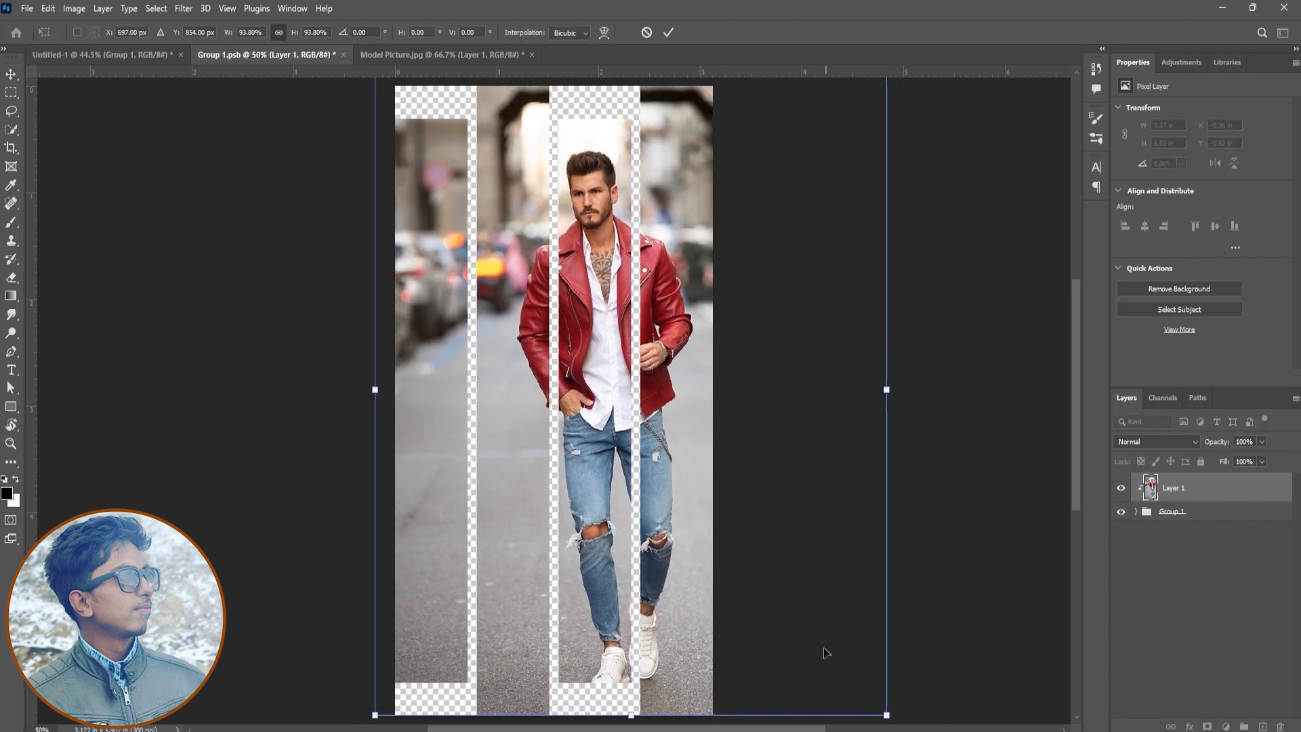
pyautogui.moveTo(887, 716); pyautogui.dragTo(867, 701)
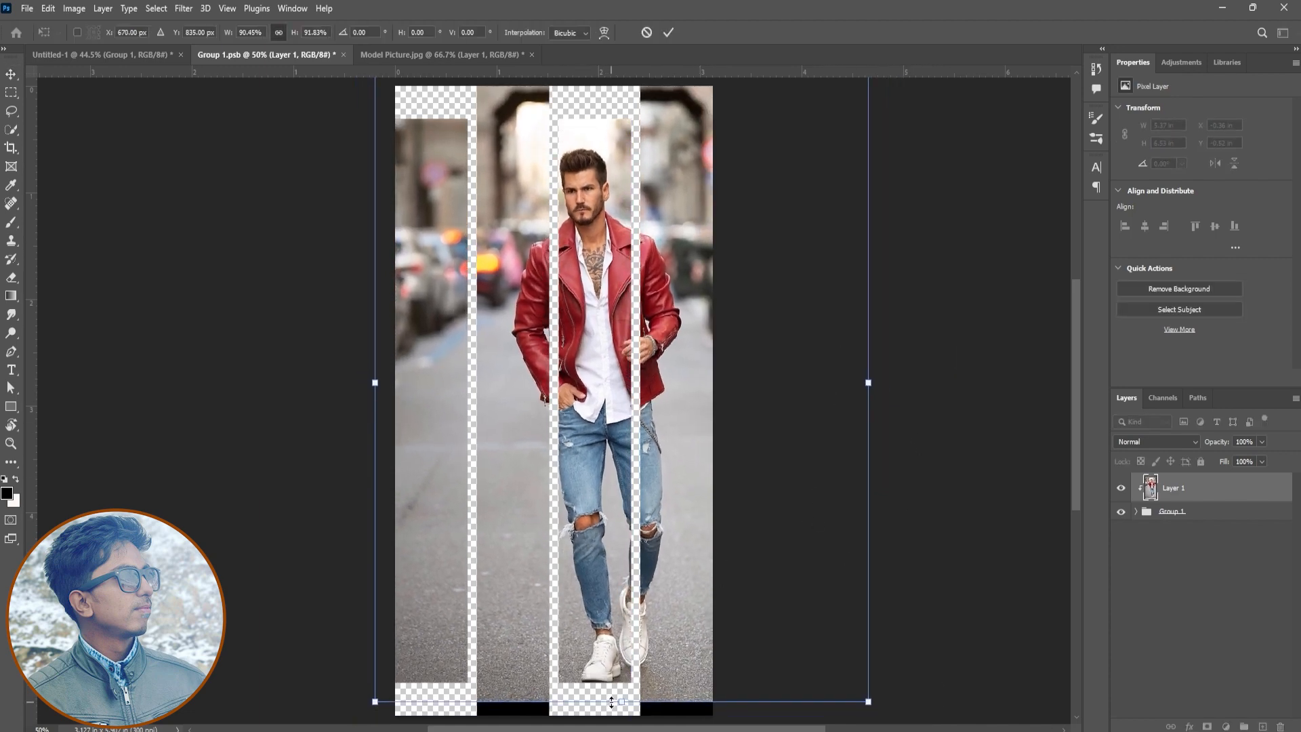
pyautogui.moveTo(624, 707); pyautogui.dragTo(623, 713)
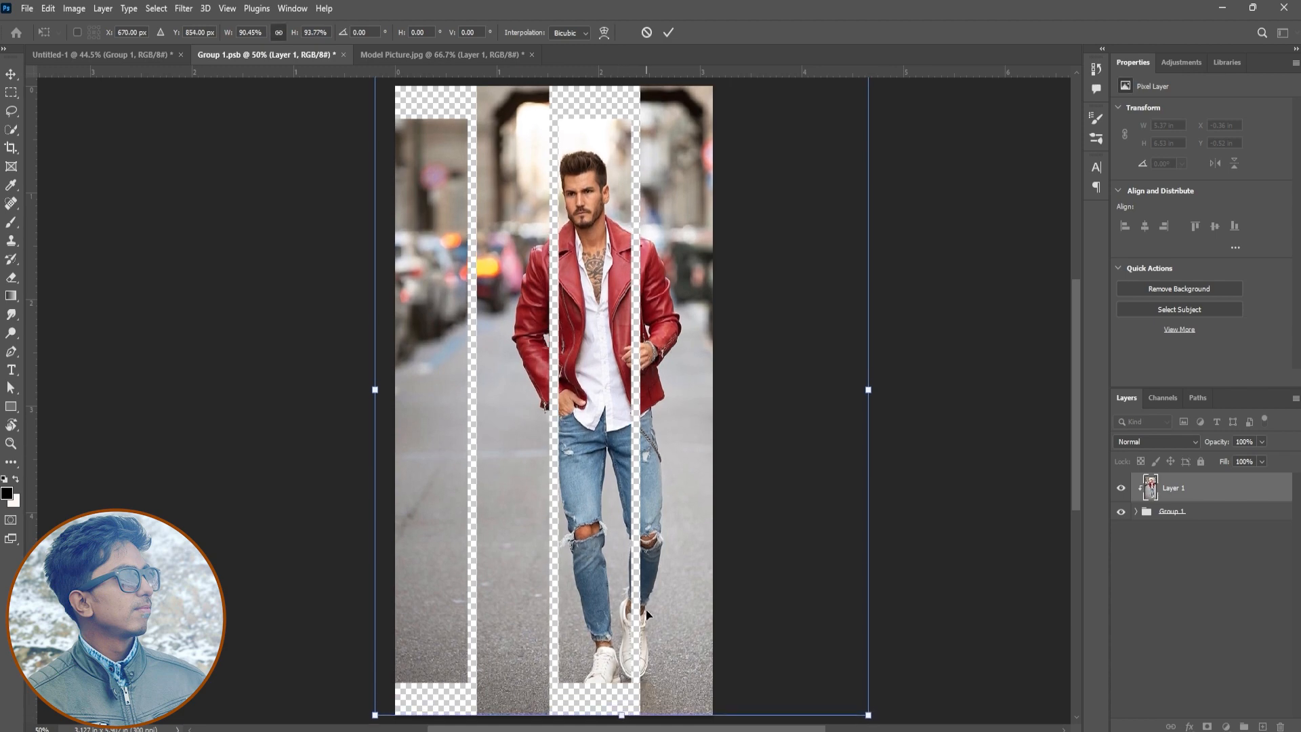
pyautogui.scroll(3, 677, 290)
pyautogui.moveTo(869, 143); pyautogui.dragTo(894, 104)
pyautogui.scroll(-3, 743, 426)
pyautogui.moveTo(741, 432); pyautogui.dragTo(734, 442)
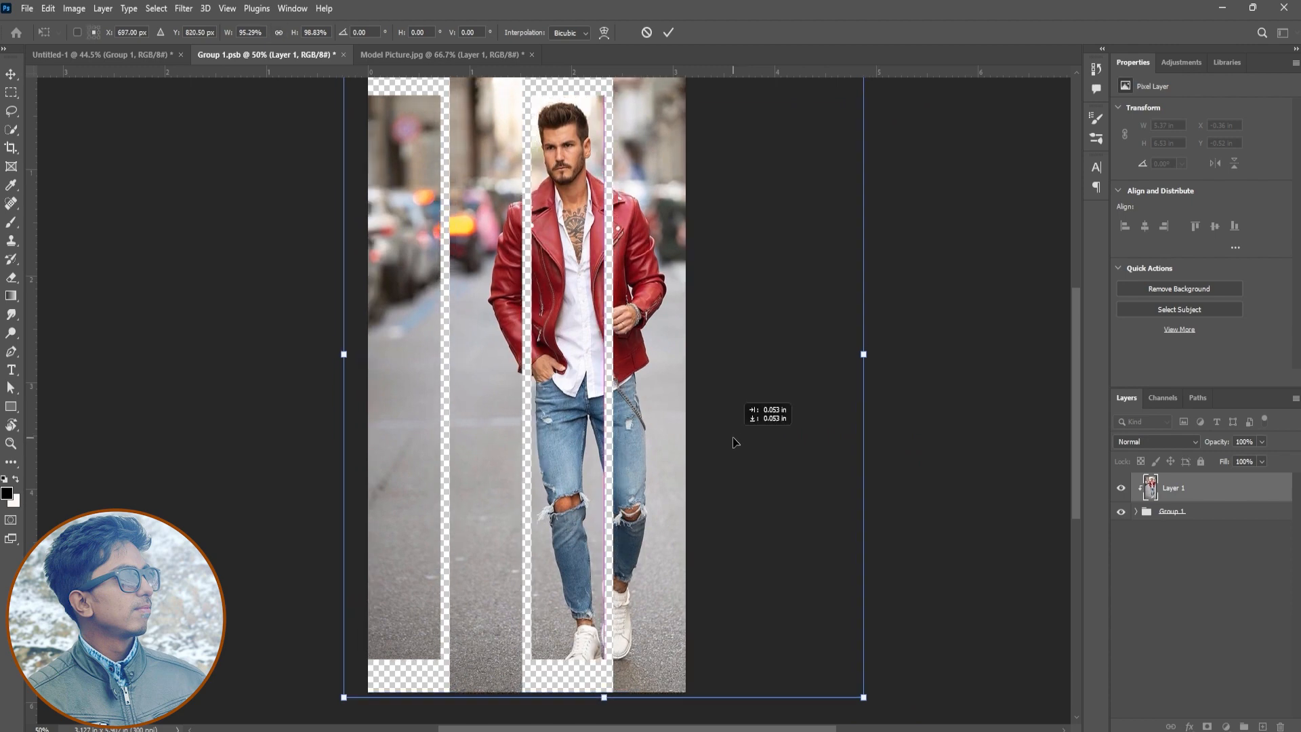
pyautogui.press('Return')
# Save the smart object's contents and close both Group 1.psb and Model Picture.jpg
pyautogui.hotkey('ctrl', 's')
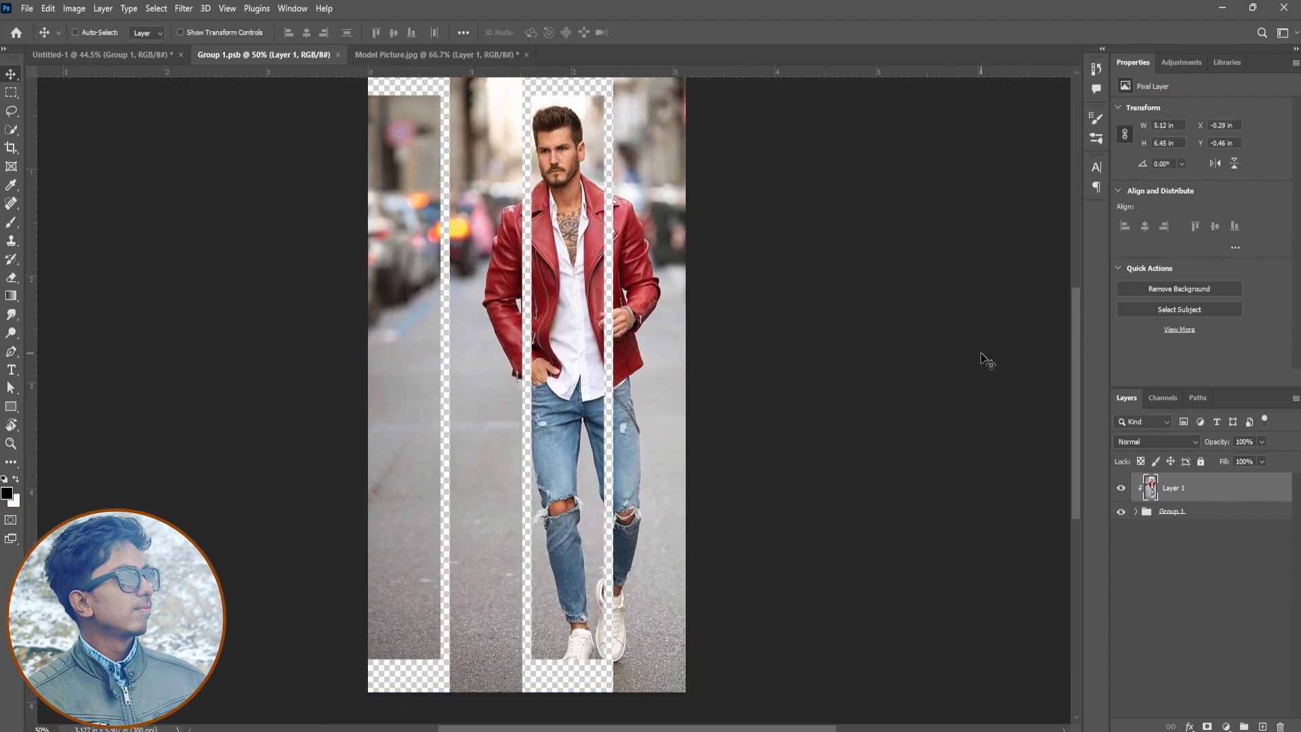
pyautogui.click(343, 54)
pyautogui.click(371, 55)
pyautogui.click(661, 278)
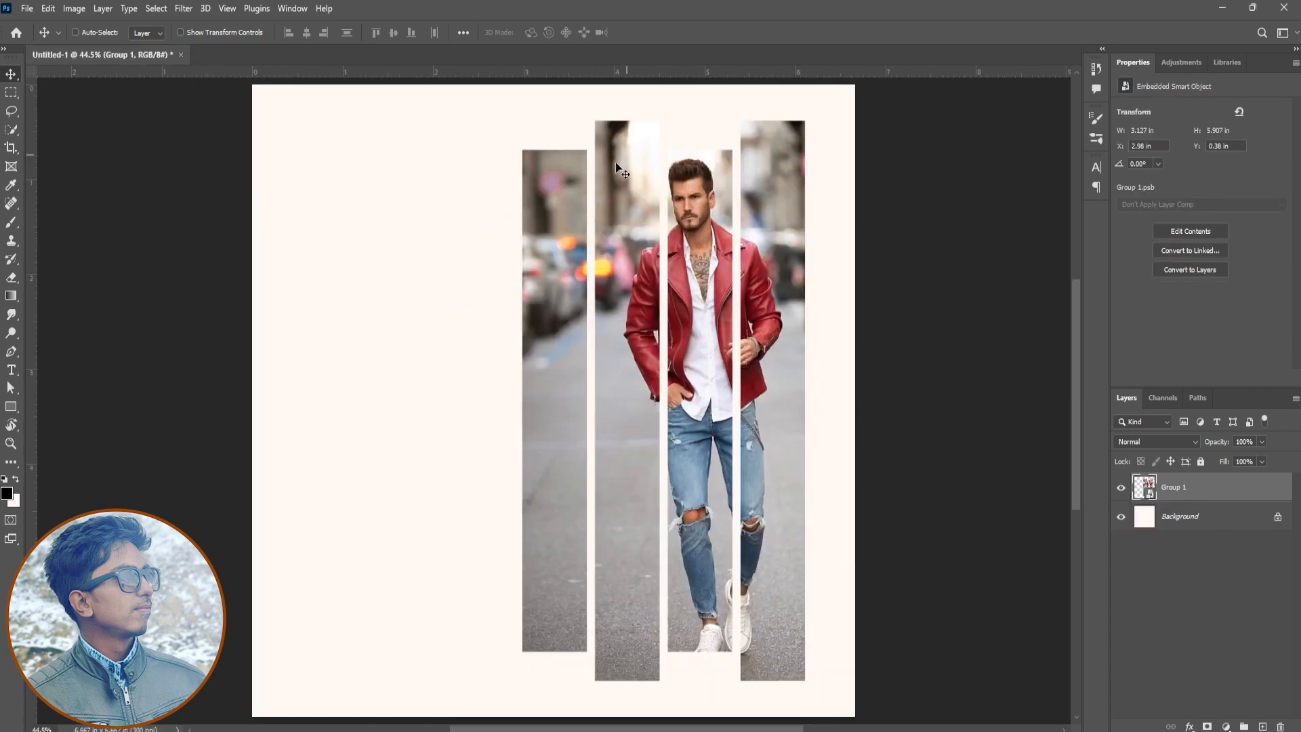
# Hide and show the Background layer to check the gaps between the photo strips, undoing a test move
pyautogui.click(1120, 519)
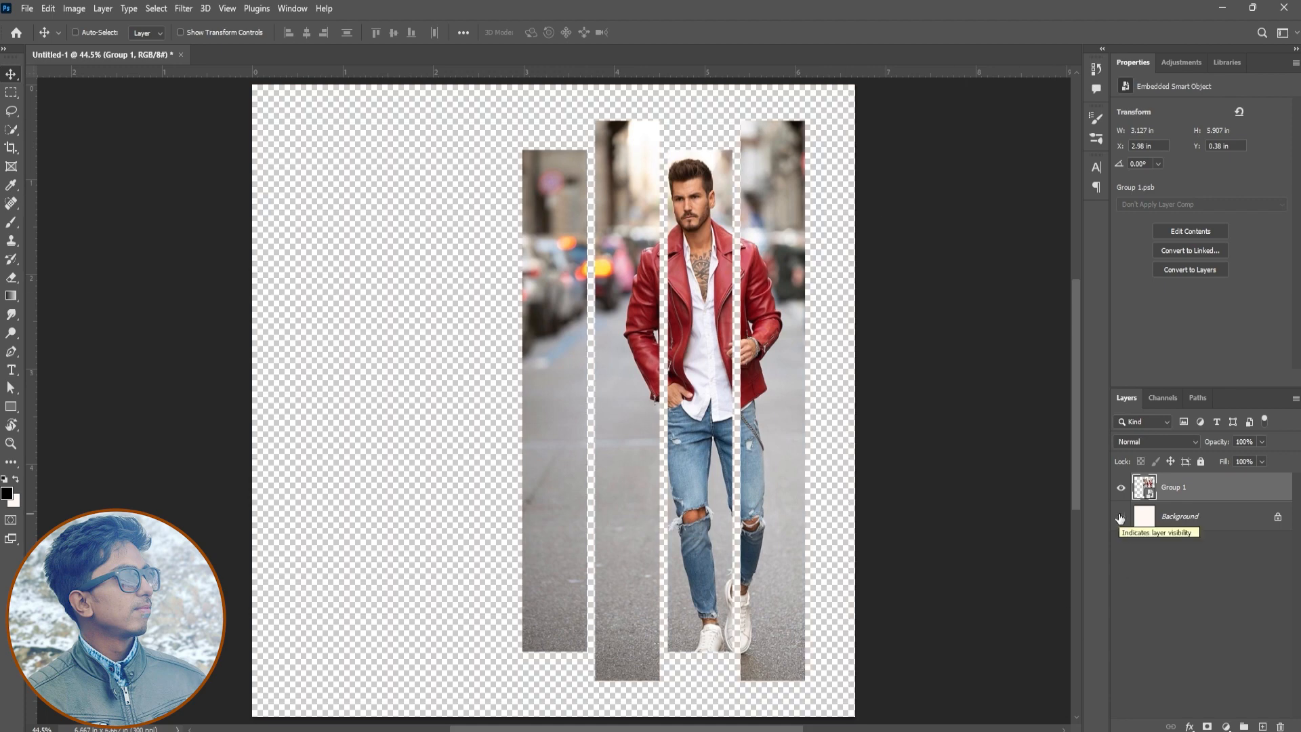
pyautogui.click(1120, 518)
pyautogui.click(1120, 519)
pyautogui.moveTo(786, 443); pyautogui.dragTo(742, 444)
pyautogui.hotkey('ctrl', 'z')
pyautogui.click(1119, 521)
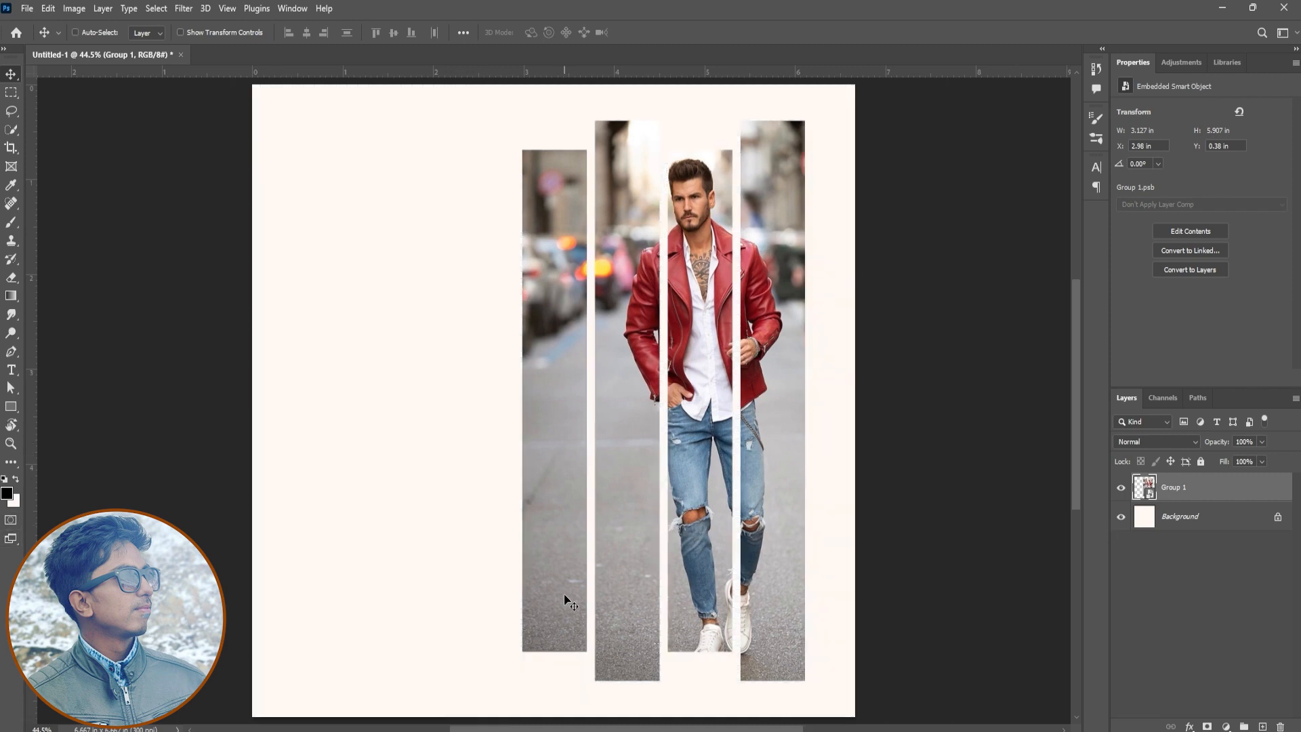
# Reopen the Group 1 smart object's contents and add a new blank layer above the photo
pyautogui.doubleClick(1145, 487)
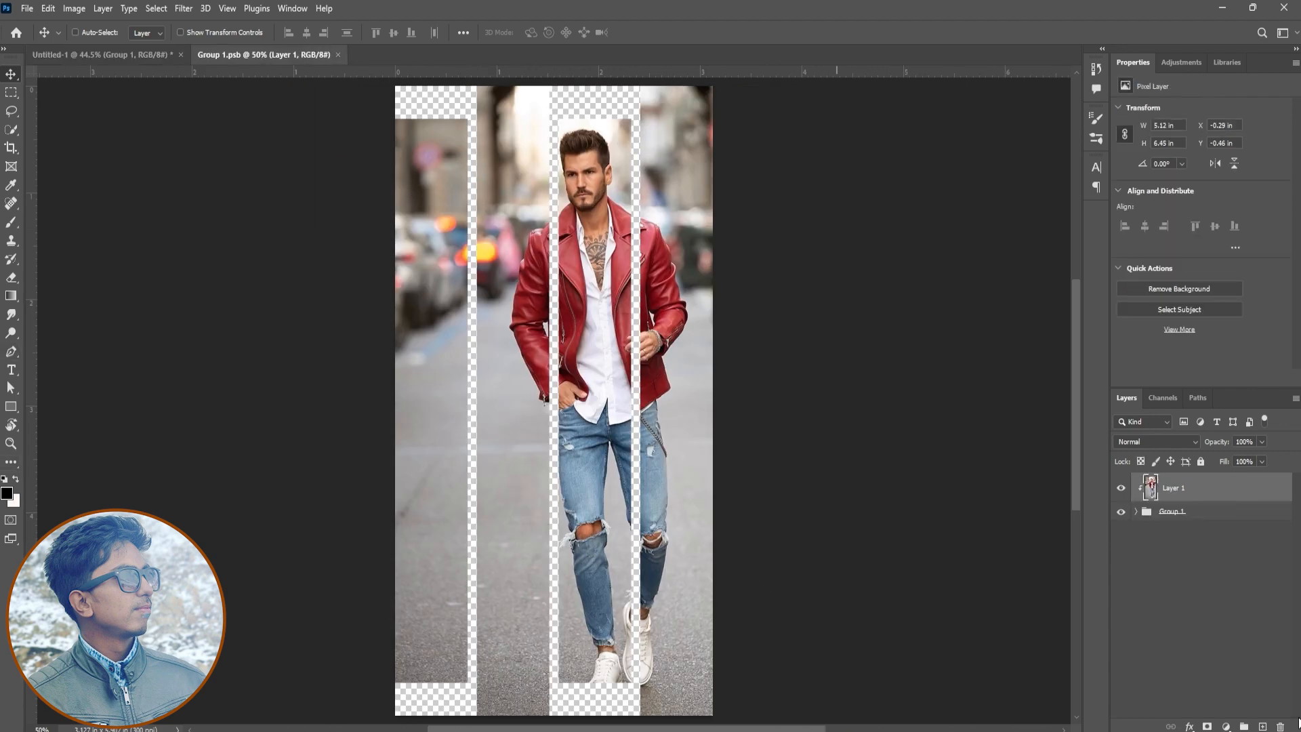
pyautogui.click(1262, 726)
# Set the foreground colour to dark red 771510, starting from a colour sampled on the model's jacket
pyautogui.click(7, 493)
pyautogui.click(567, 255)
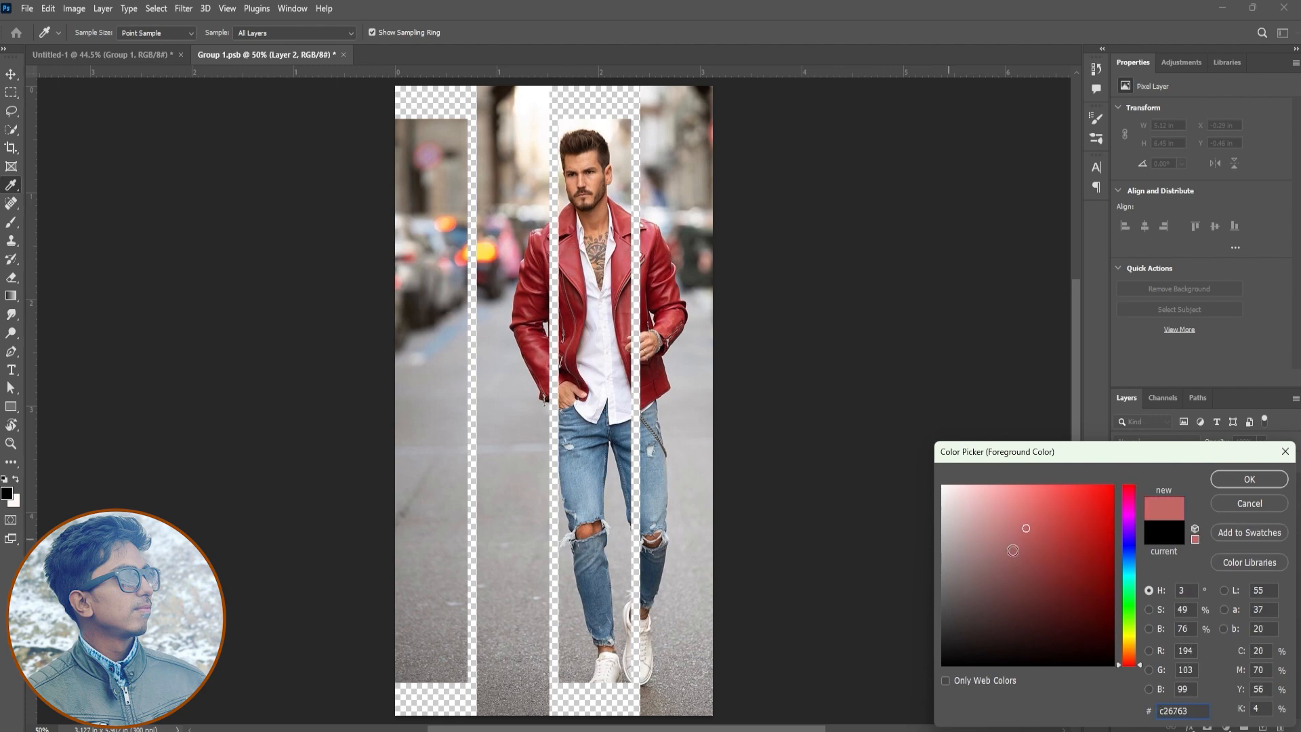
pyautogui.click(570, 271)
pyautogui.moveTo(1080, 577); pyautogui.dragTo(1091, 581)
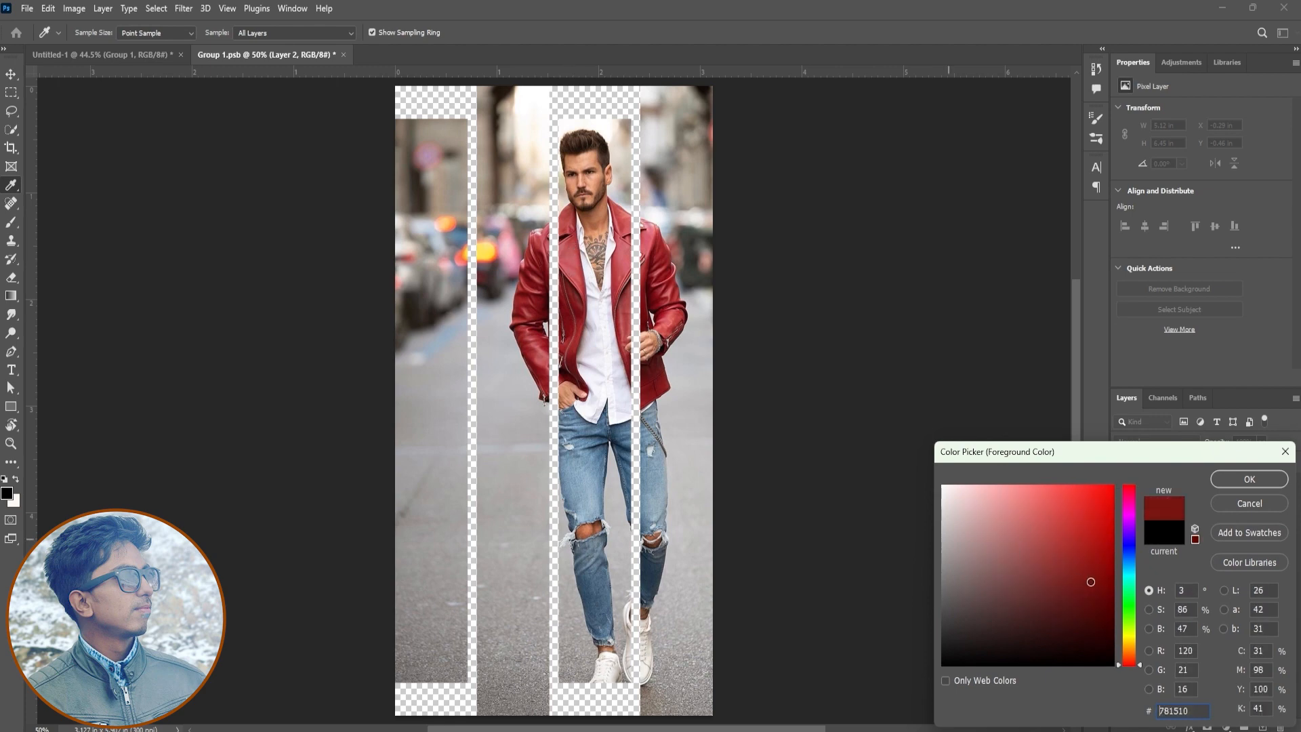
pyautogui.click(1249, 479)
# Select a rectangle about 0.77 by 5.57 in around the leftmost strip, fill it with the dark red, and deselect
pyautogui.click(10, 92)
pyautogui.moveTo(362, 107); pyautogui.dragTo(472, 696)
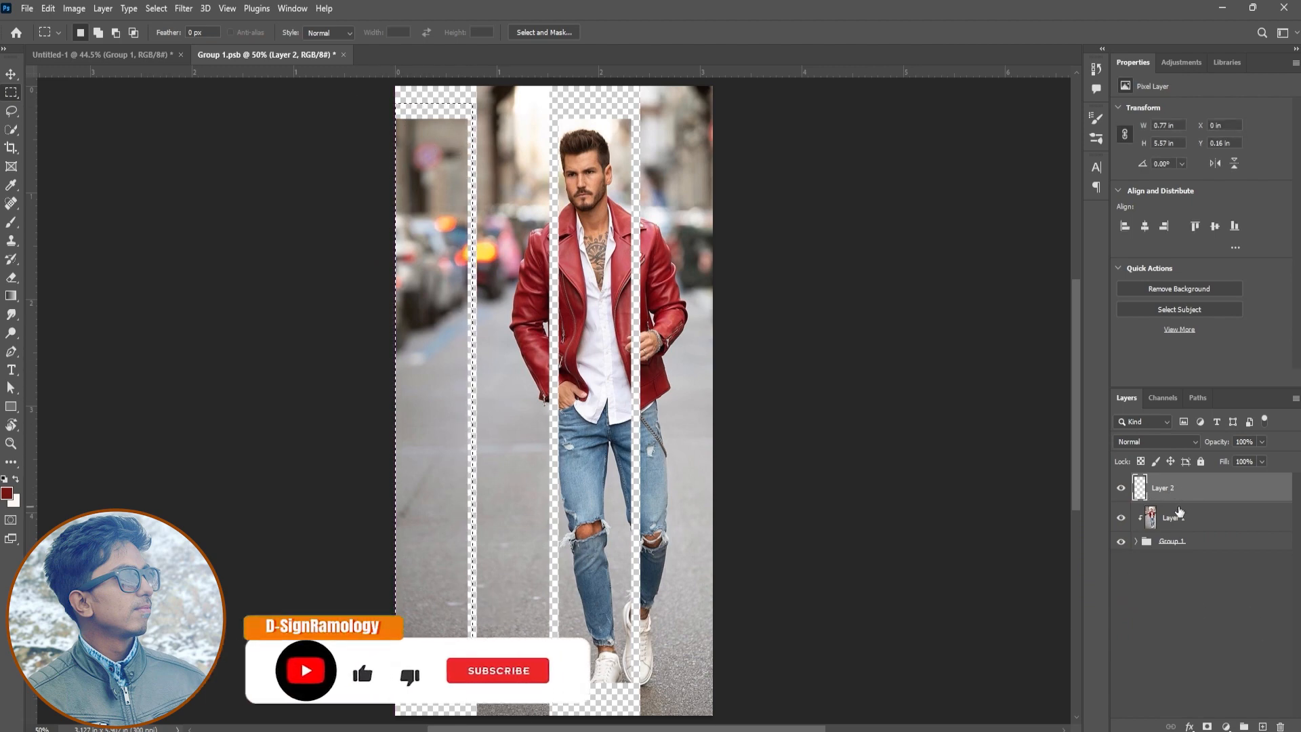
pyautogui.press('x')
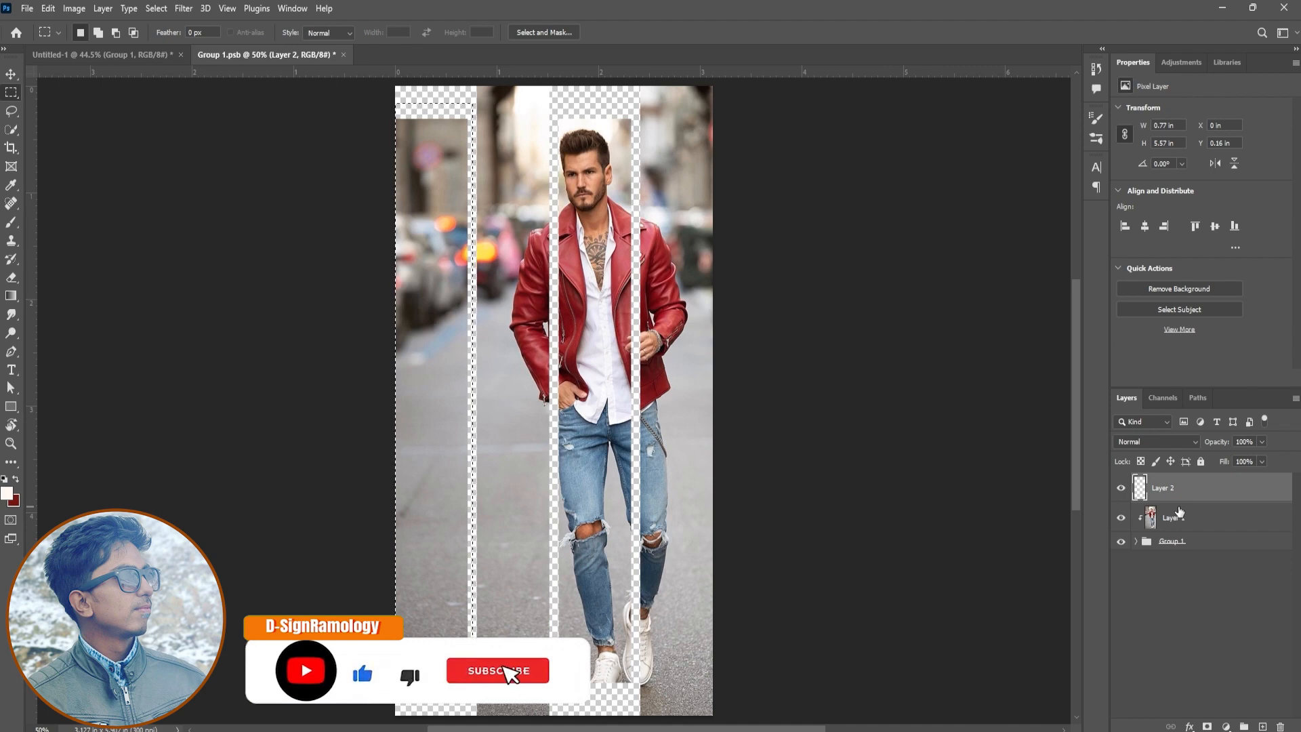
pyautogui.press('x')
pyautogui.press('x')
pyautogui.press('x')
pyautogui.press('x')
pyautogui.press('x')
pyautogui.press('x')
pyautogui.press('x')
pyautogui.press('x')
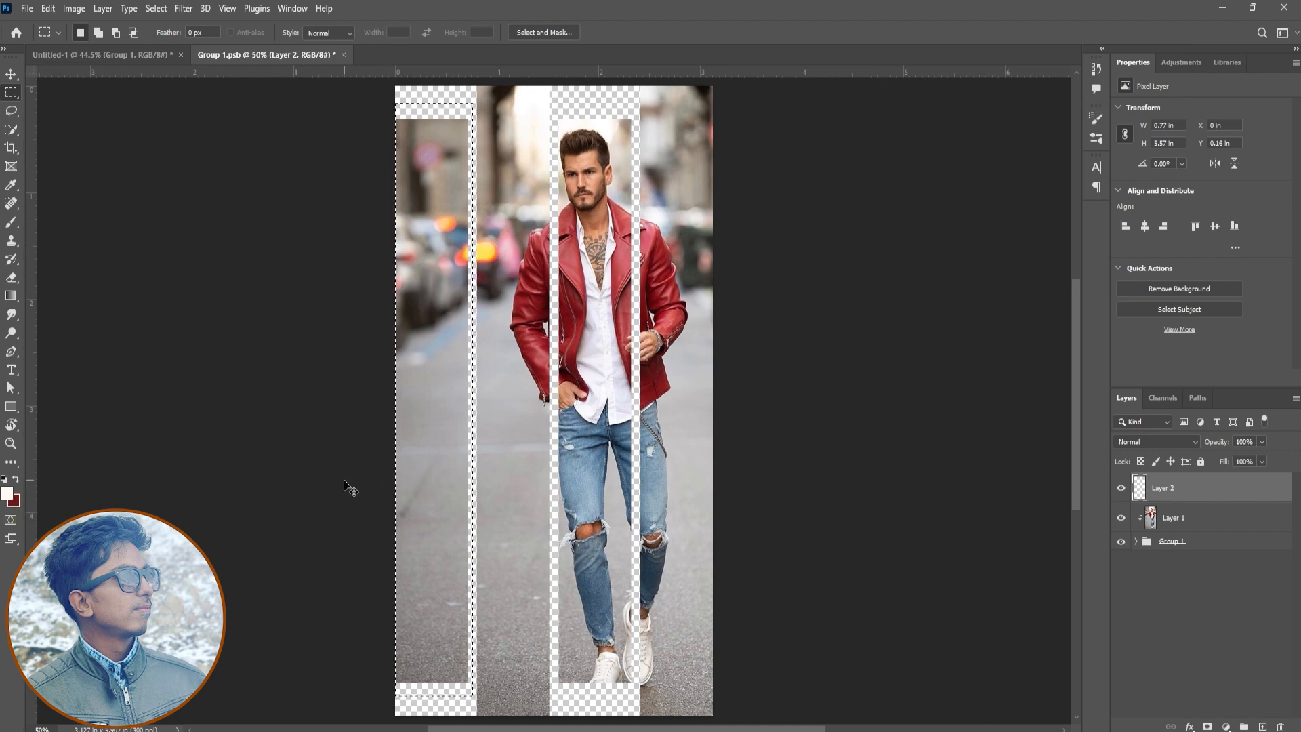
pyautogui.hotkey('ctrl', 'BackSpace')
pyautogui.hotkey('ctrl', 'd')
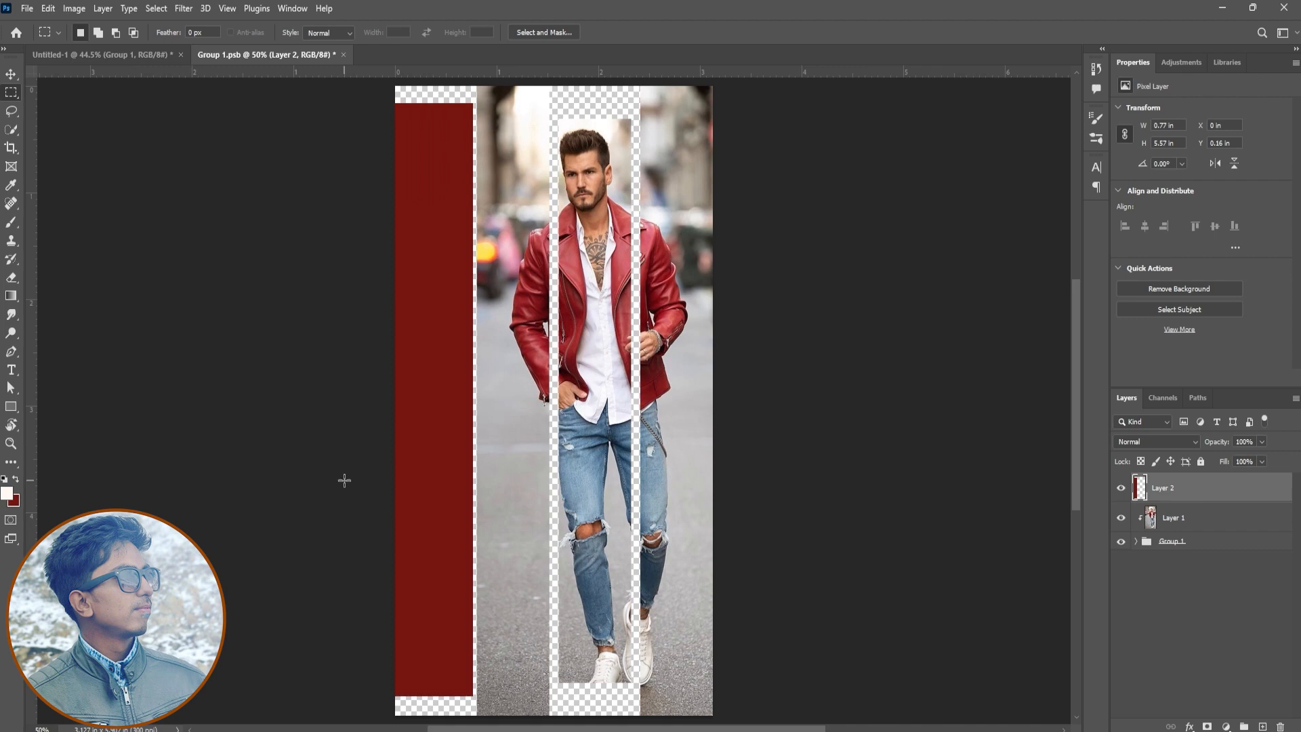
# Set the dark red layer to Overlay, clip it to the strips, and check the saved result in the main document
pyautogui.click(1149, 441)
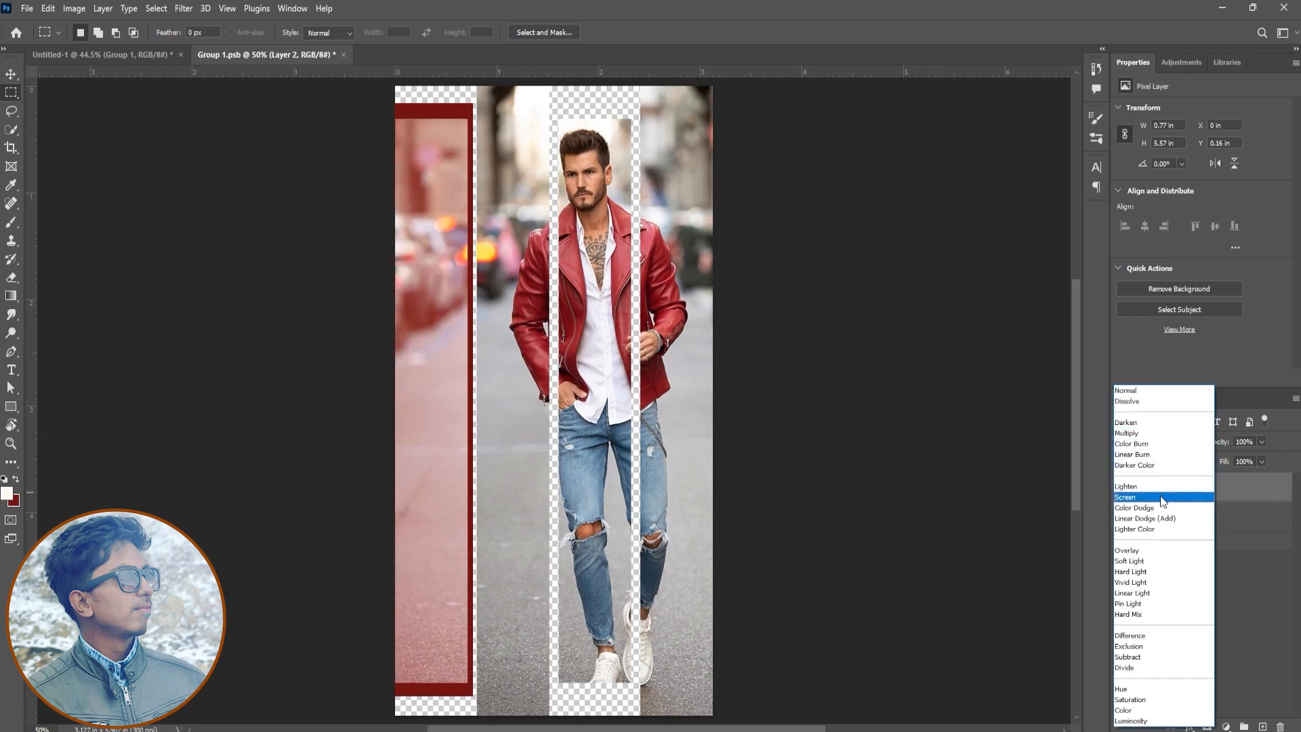
pyautogui.click(1152, 551)
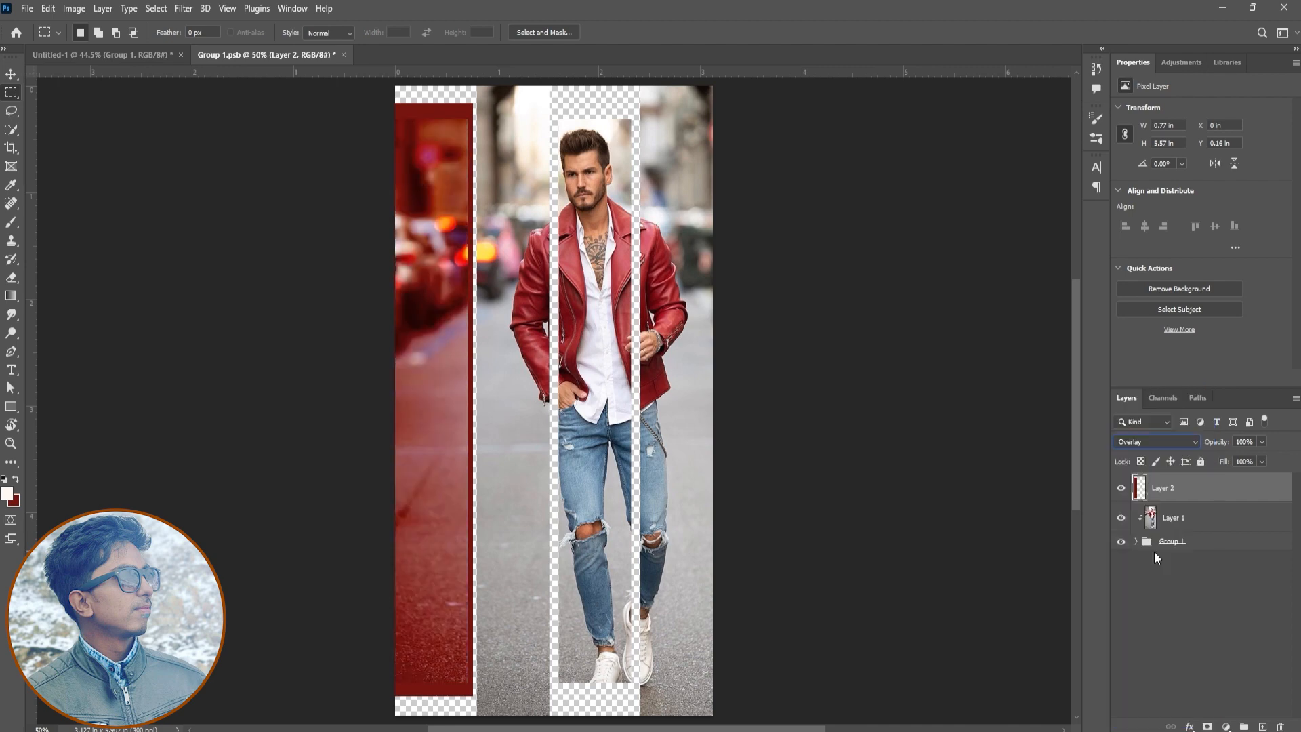
pyautogui.rightClick(1191, 499)
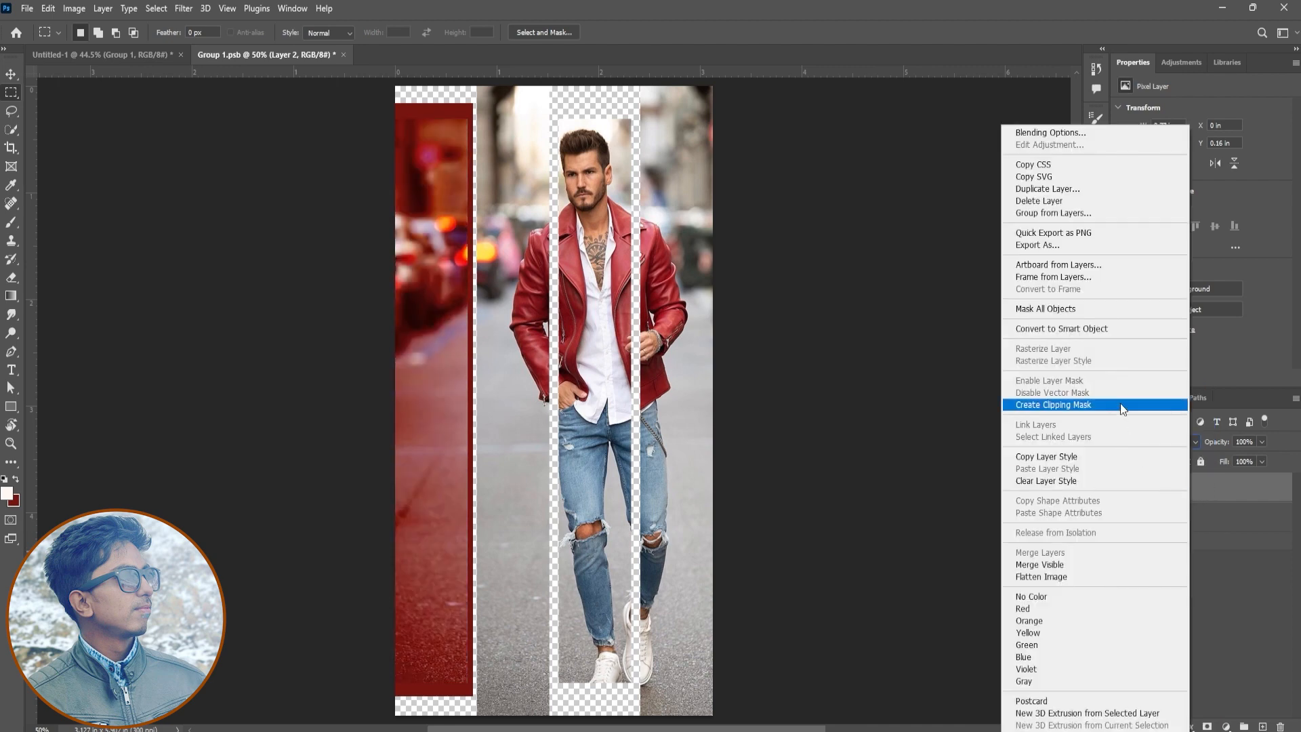
pyautogui.click(1120, 404)
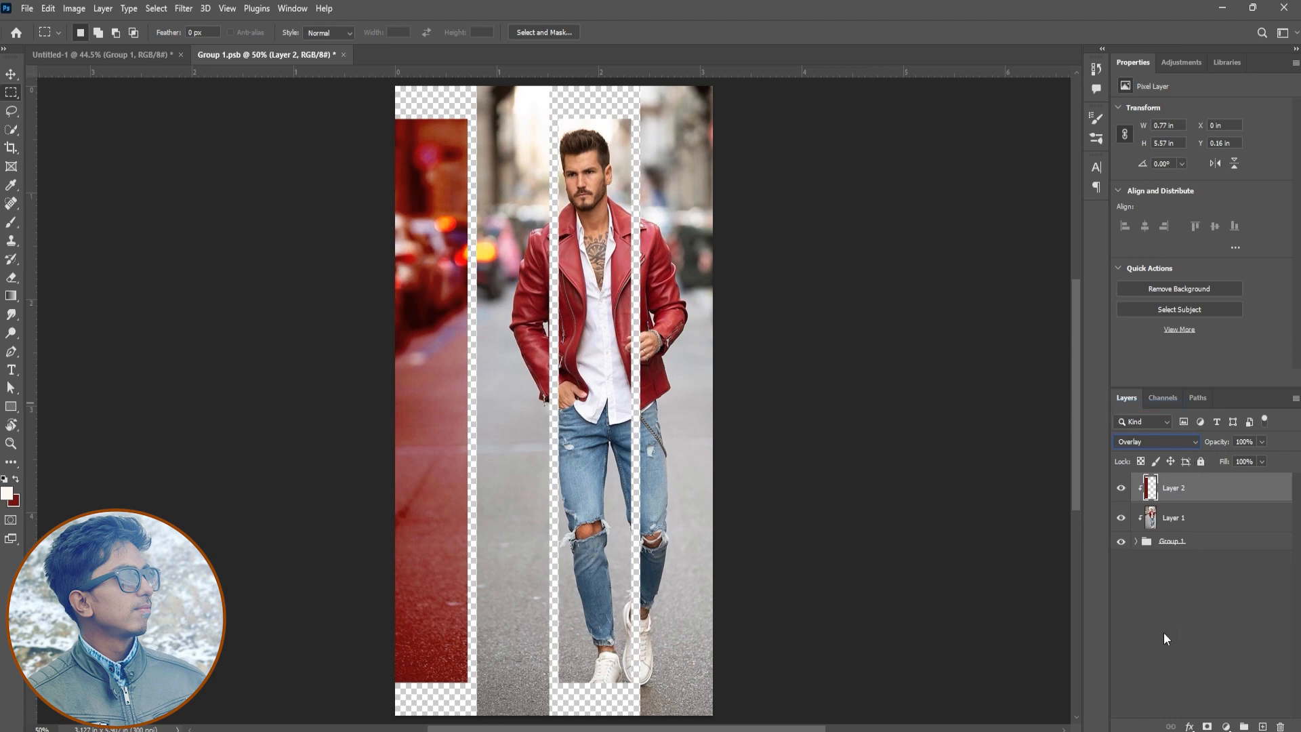
pyautogui.click(156, 58)
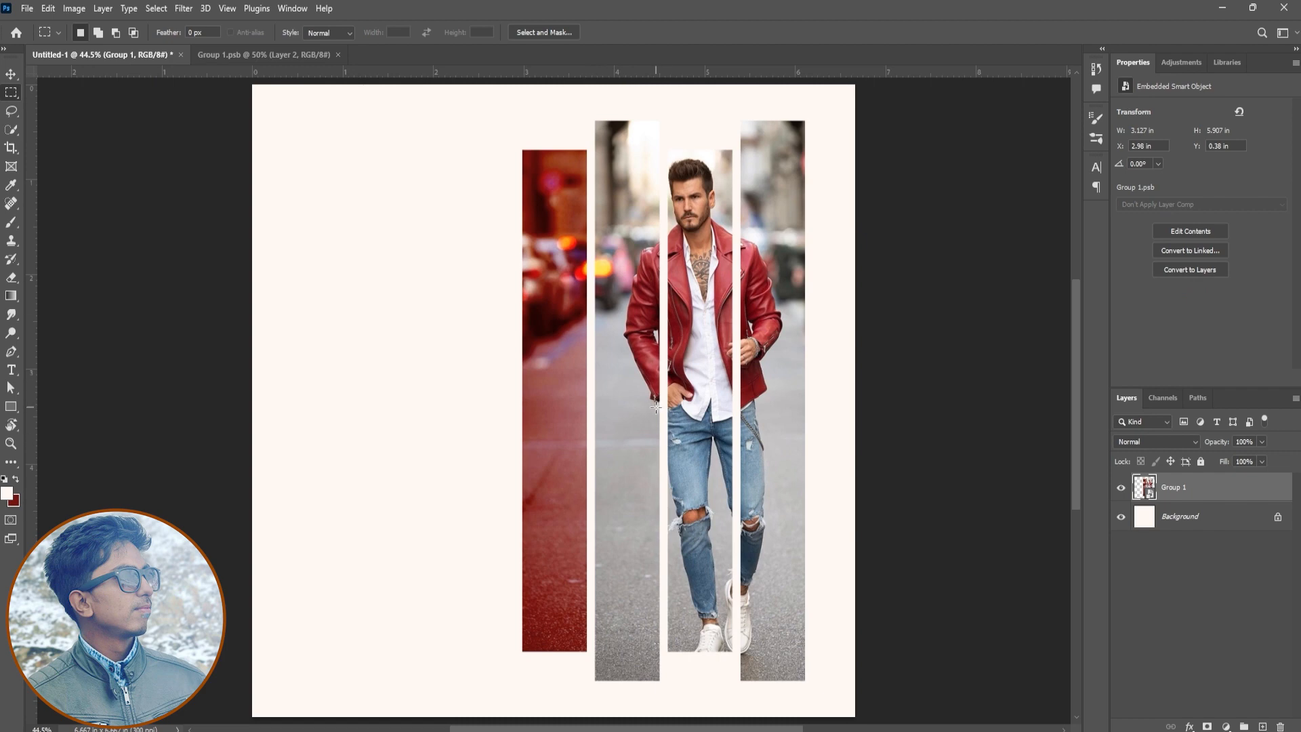
pyautogui.click(250, 59)
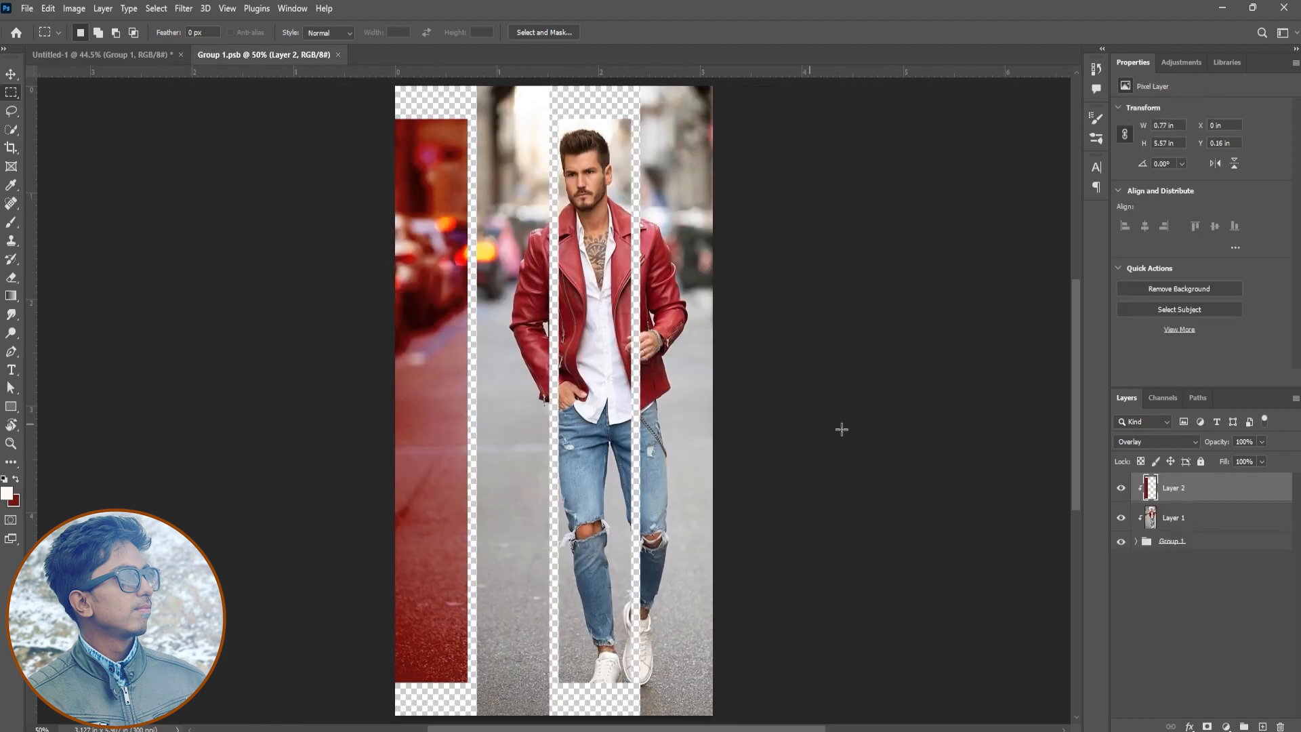
# Duplicate the red tint layer, move the copy over the rightmost strip and stretch its height to 107.90%
pyautogui.hotkey('ctrl', 'j')
pyautogui.press('v')
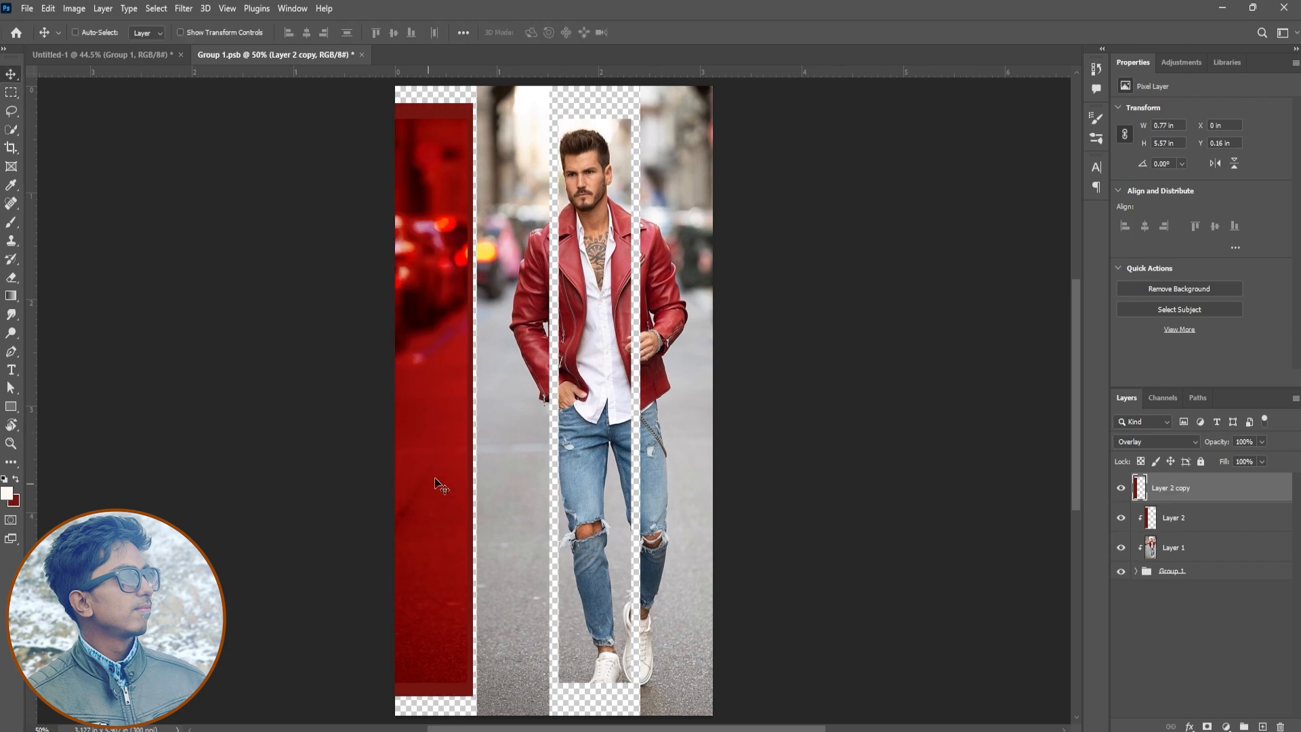
pyautogui.moveTo(428, 441); pyautogui.dragTo(681, 374)
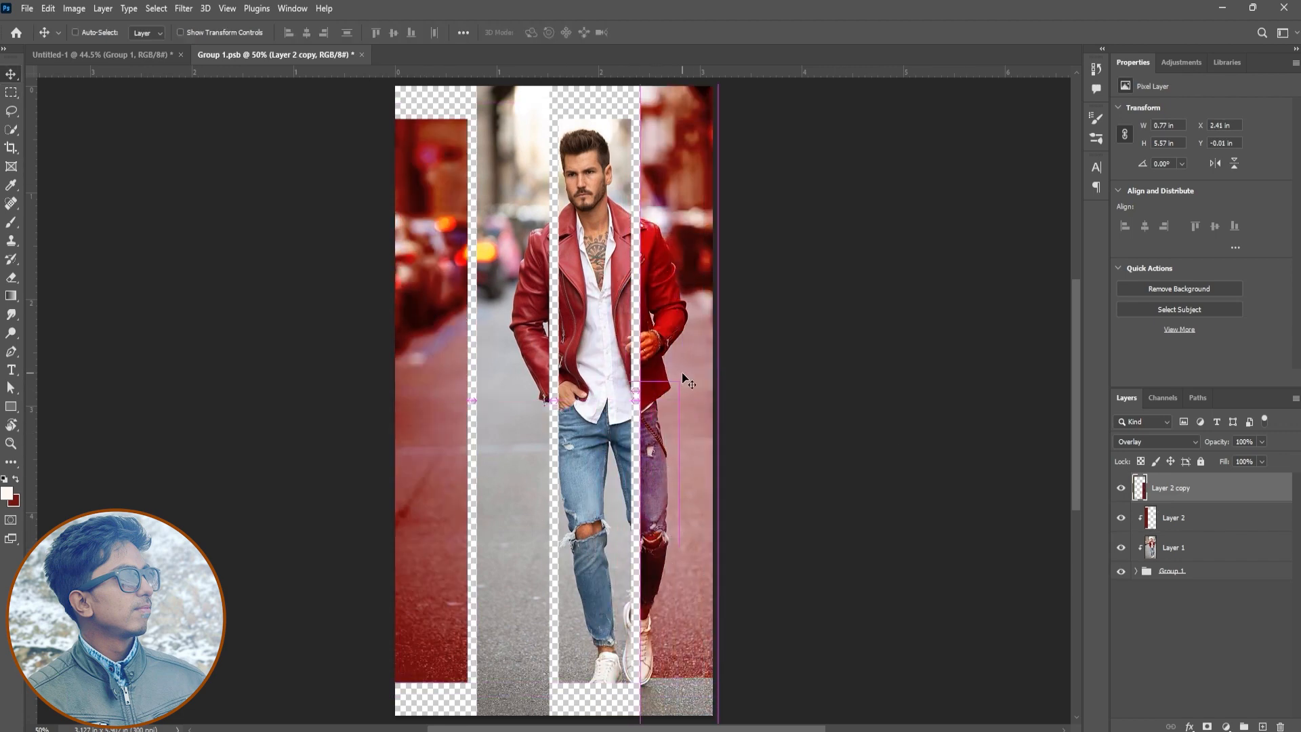
pyautogui.hotkey('ctrl', 't')
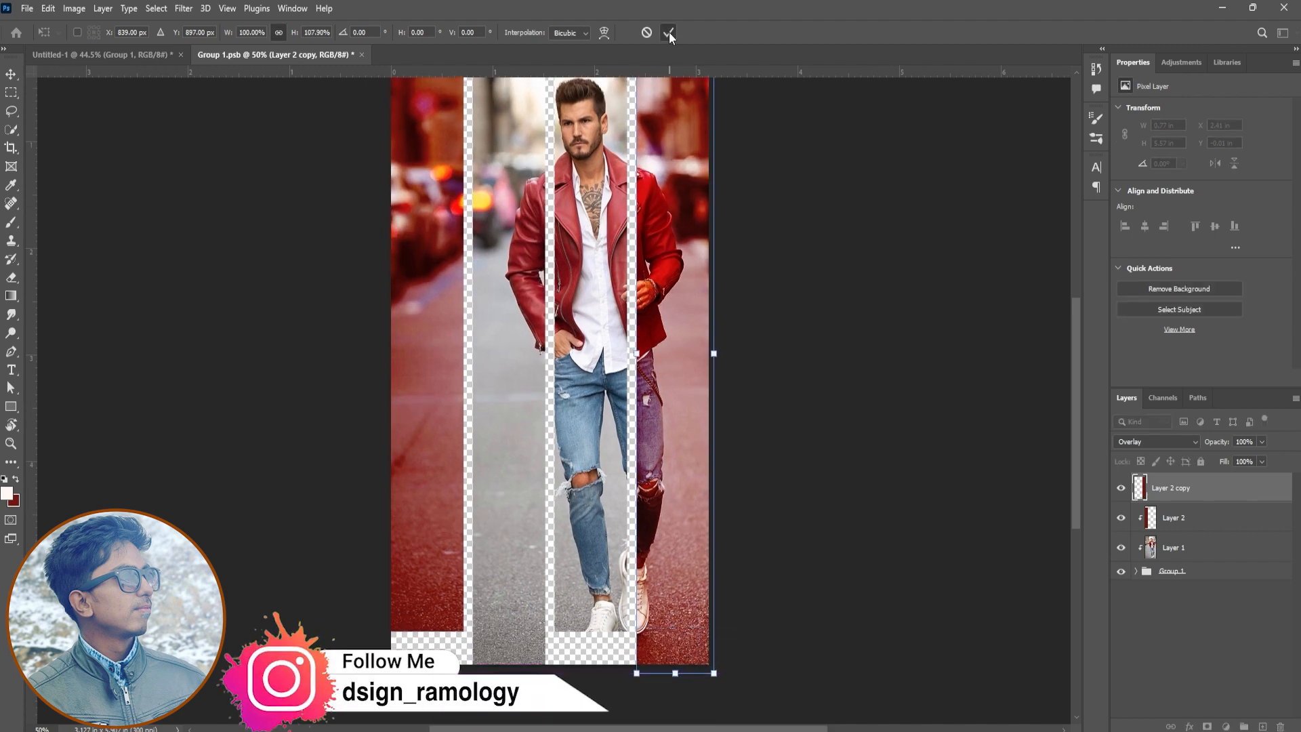
pyautogui.press('Return')
# Clip the copied tint to the strips, save the smart object's contents and return to the Untitled-1 document
pyautogui.rightClick(1175, 486)
pyautogui.click(1110, 405)
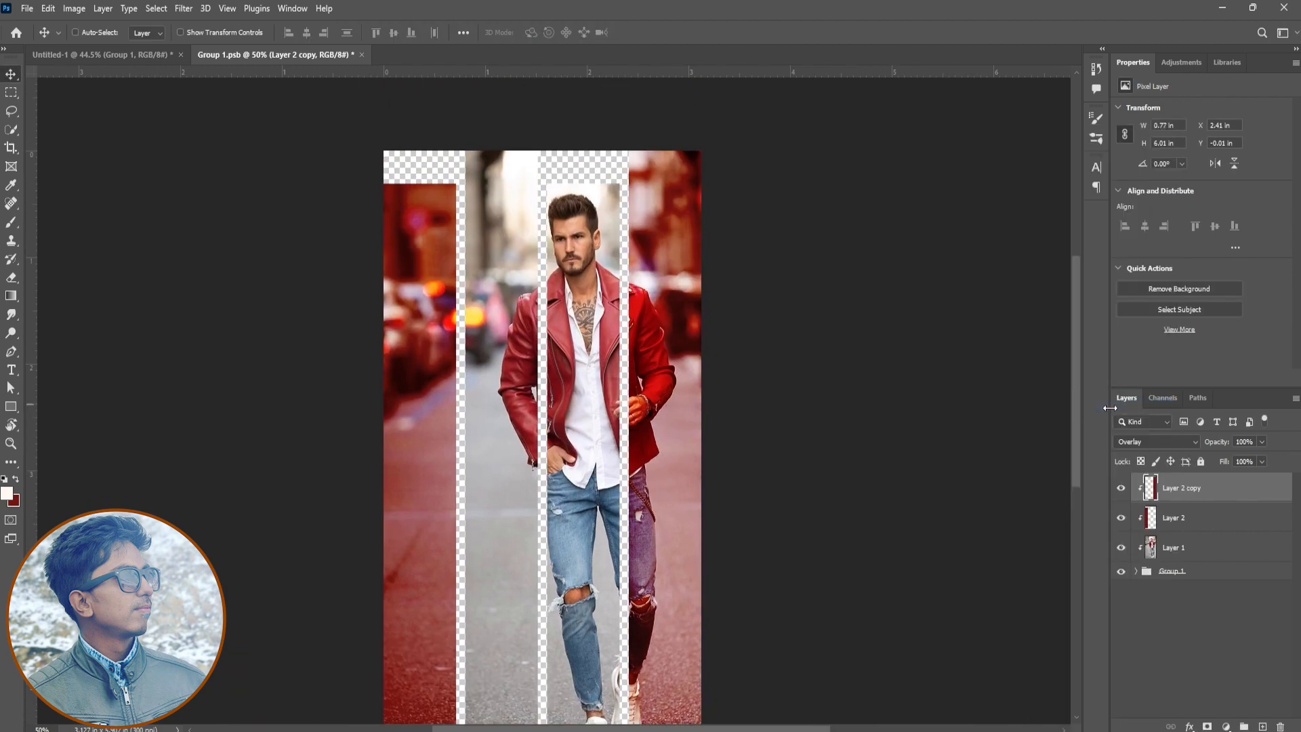
pyautogui.hotkey('ctrl', 's')
pyautogui.click(81, 56)
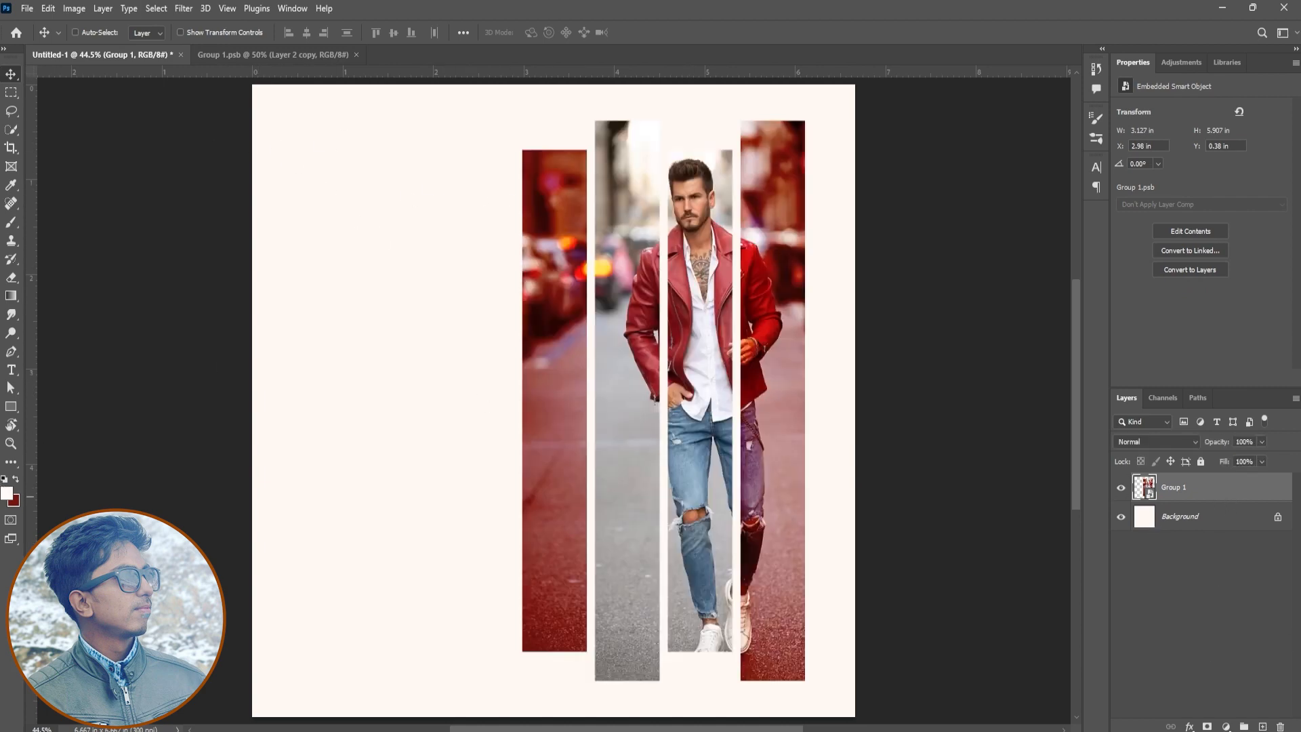
# Add a Curves adjustment clipped to Group 1 with lowered shadows and a midpoint at input 135, output 132, comparing before and after
pyautogui.click(1226, 727)
pyautogui.click(1253, 545)
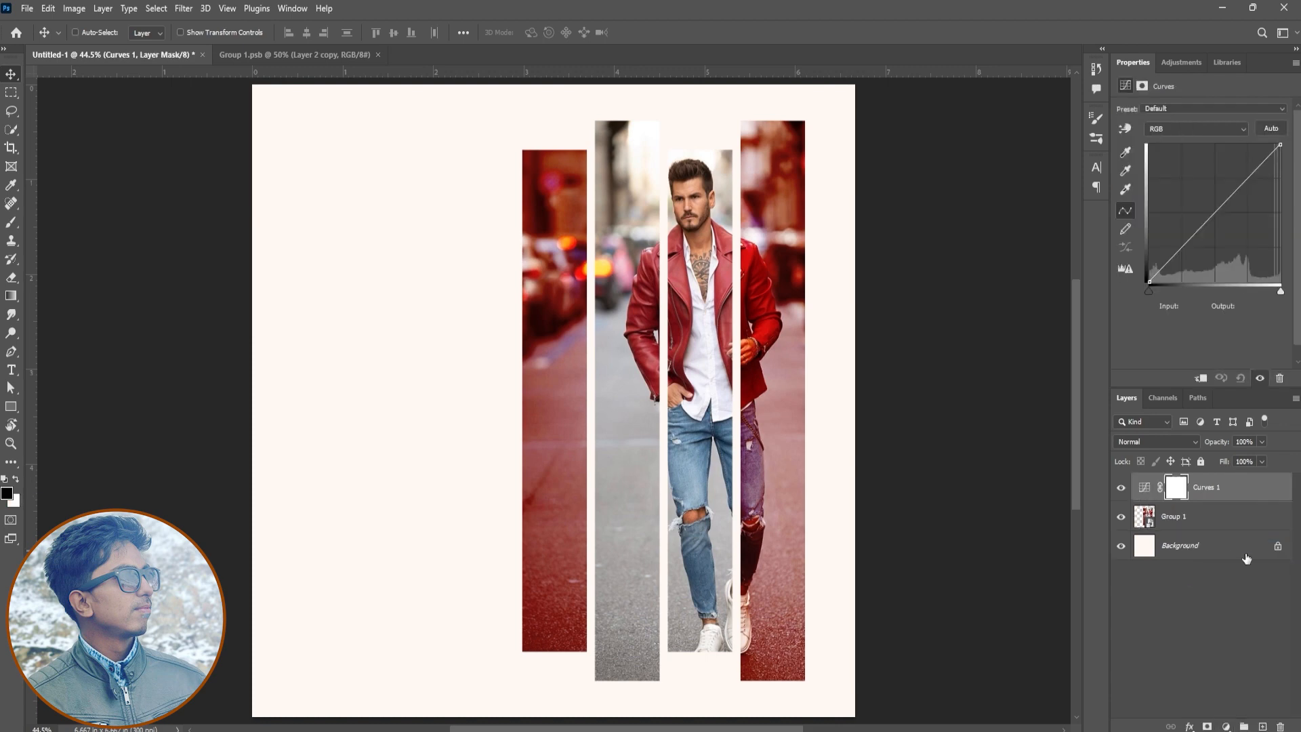
pyautogui.click(1200, 378)
pyautogui.moveTo(1175, 254); pyautogui.dragTo(1180, 266)
pyautogui.moveTo(1226, 215); pyautogui.dragTo(1218, 211)
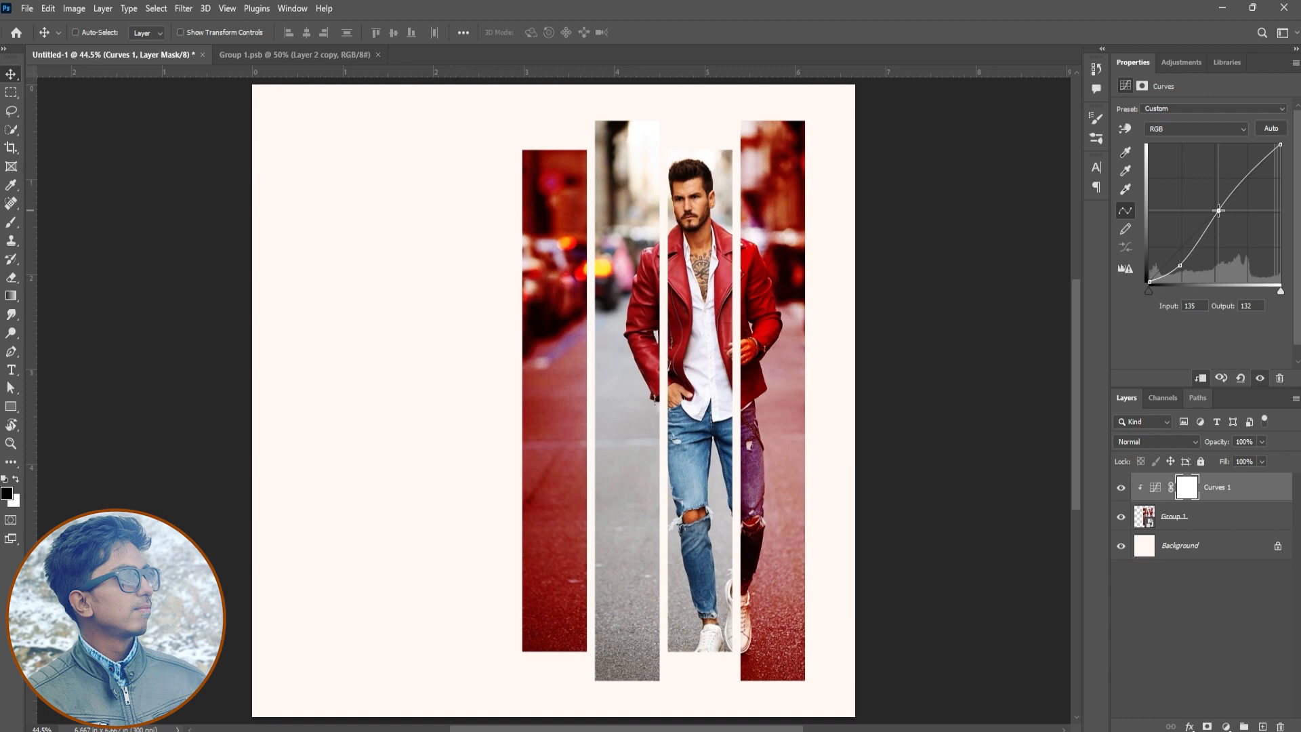
pyautogui.click(1119, 489)
pyautogui.click(1119, 488)
pyautogui.click(1118, 490)
pyautogui.click(1117, 491)
pyautogui.click(1117, 490)
pyautogui.click(1118, 491)
# Group the Curves layer with the photo smart object under the name Model, and close Group 1.psb
pyautogui.keyDown('shift'); pyautogui.click(1210, 520); pyautogui.keyUp('shift')
pyautogui.hotkey('ctrl', 'g')
pyautogui.doubleClick(1177, 482)
pyautogui.press('Return')
pyautogui.click(1119, 482)
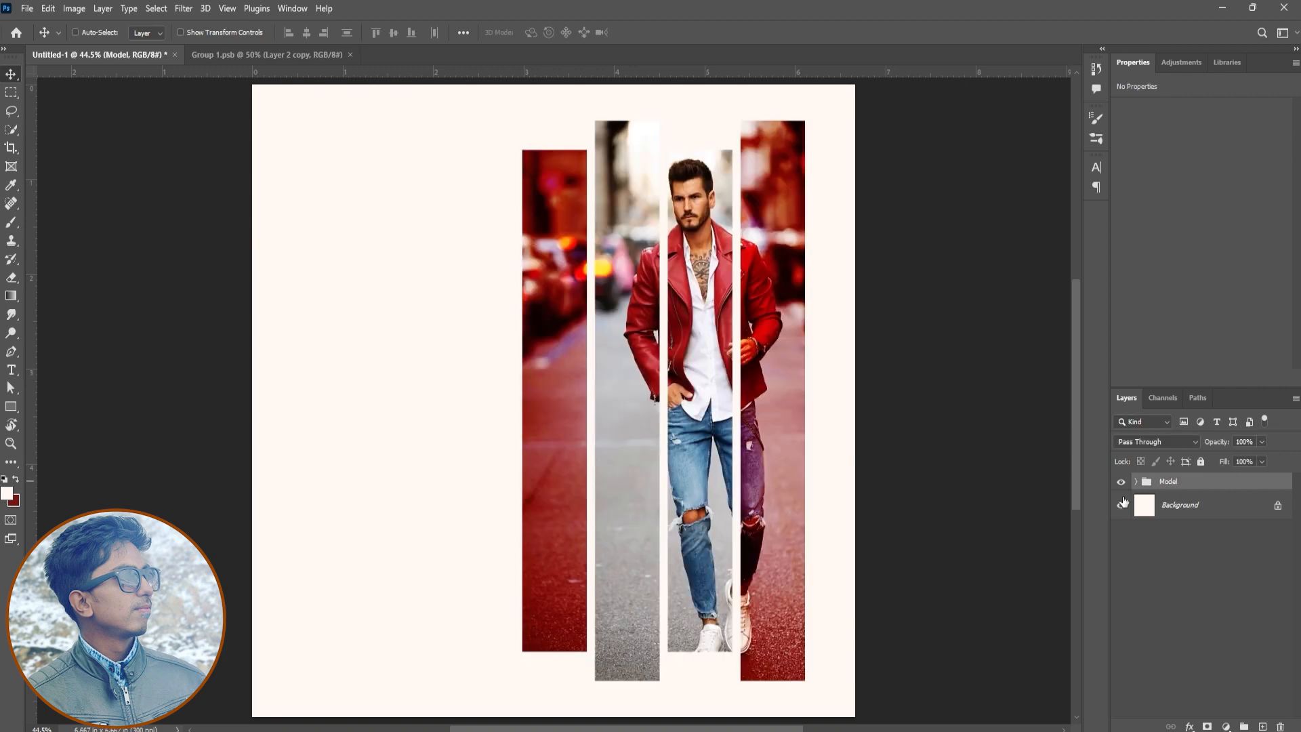
pyautogui.click(298, 55)
pyautogui.click(350, 54)
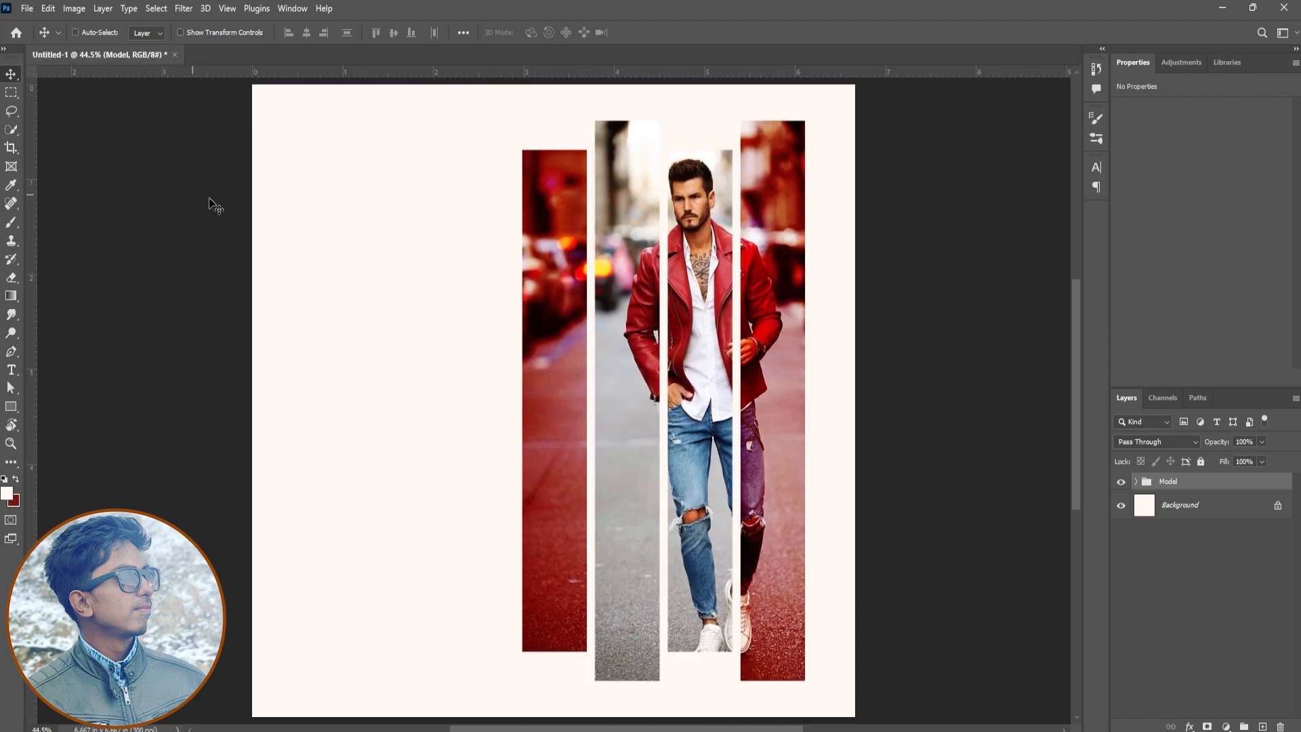
# Open Logo.png, copy the logo into the Untitled-1 document and scale it to about 3.39 in wide
pyautogui.click(27, 8)
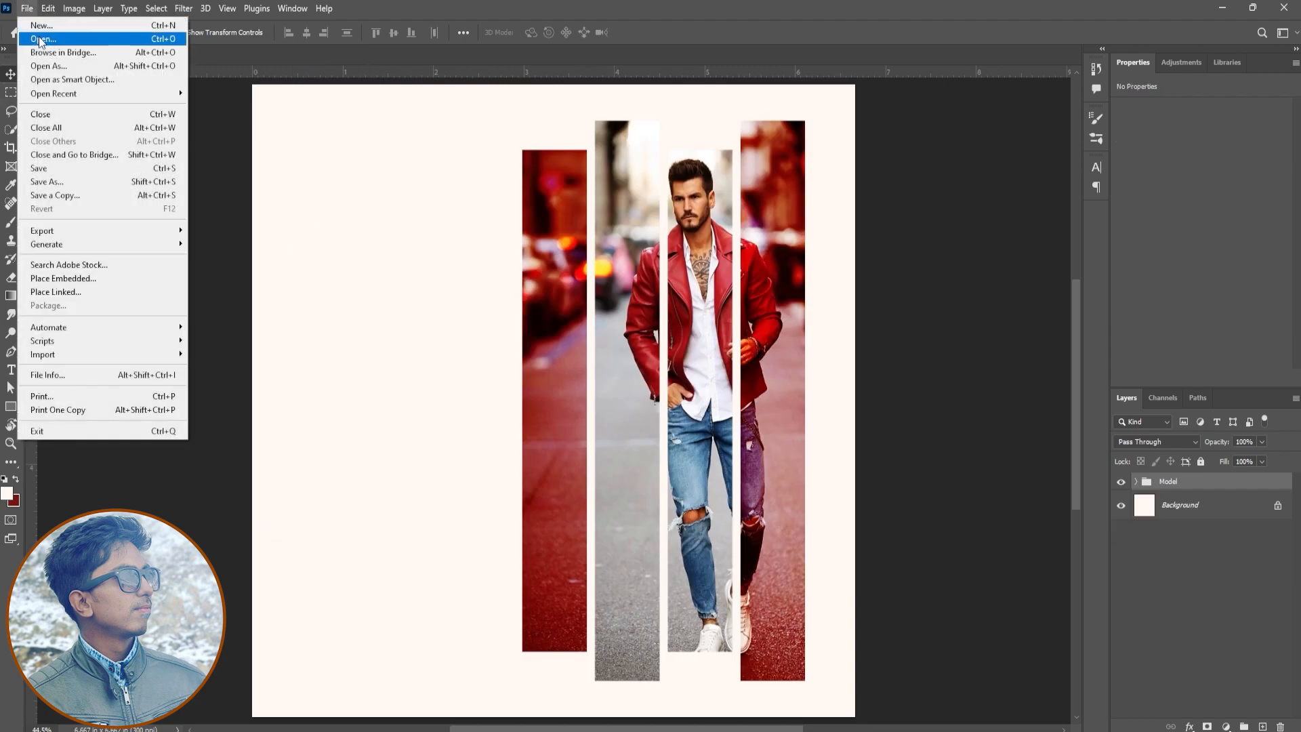
pyautogui.click(41, 35)
pyautogui.doubleClick(716, 258)
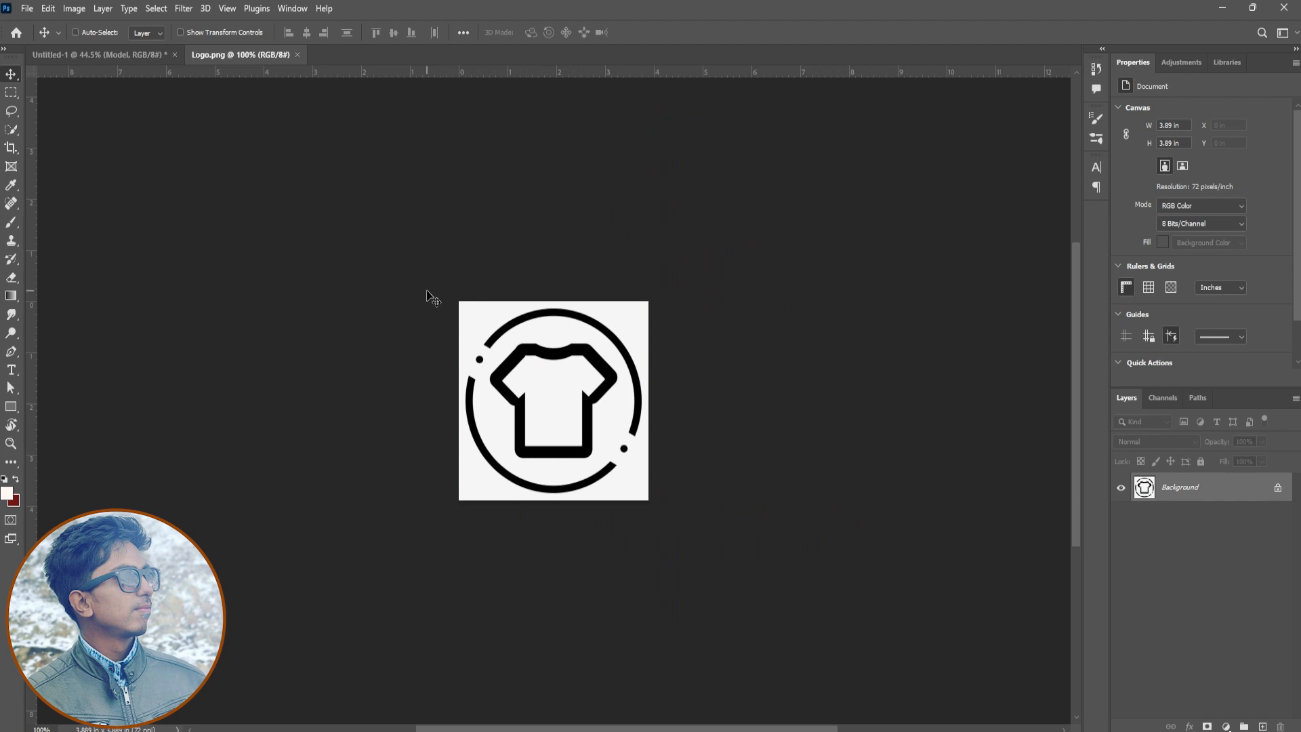
pyautogui.hotkey('ctrl', 'j')
pyautogui.moveTo(588, 403)
pyautogui.mouseDown()
pyautogui.moveTo(137, 57)
pyautogui.moveTo(359, 244)
pyautogui.moveTo(369, 278)
pyautogui.moveTo(628, 546)
pyautogui.mouseUp()
pyautogui.press('e')
pyautogui.hotkey('ctrl', 't')
pyautogui.press('Return')
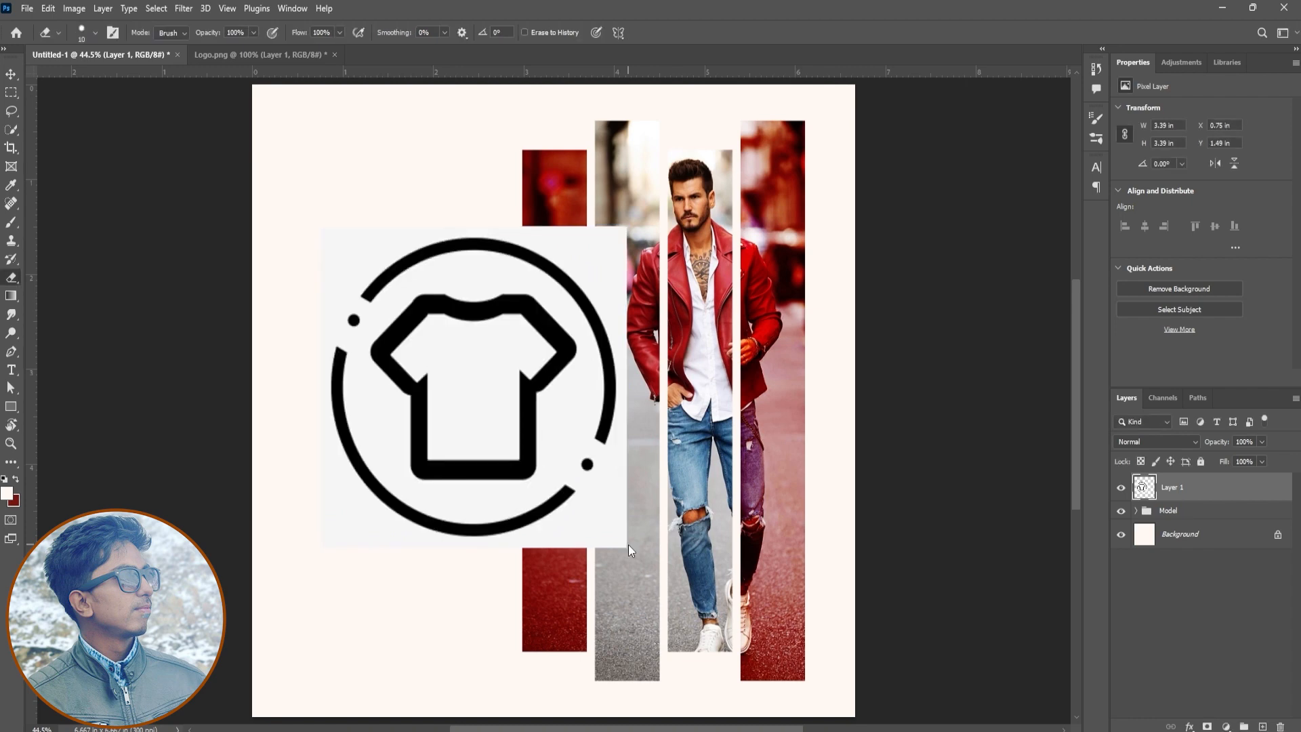
# Remove the logo's light background outside and inside the shirt with the Magic Eraser, checking it with the Background layer hidden
pyautogui.rightClick(12, 283)
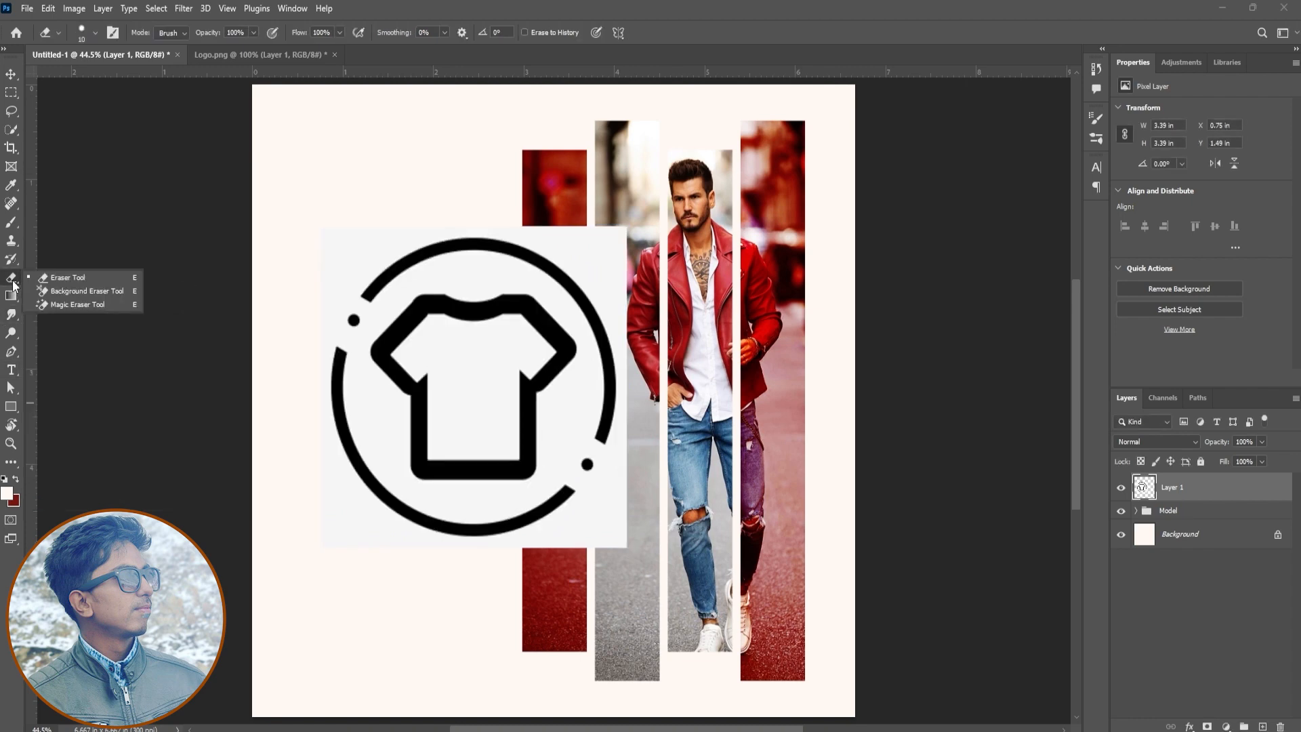
pyautogui.click(77, 304)
pyautogui.click(489, 277)
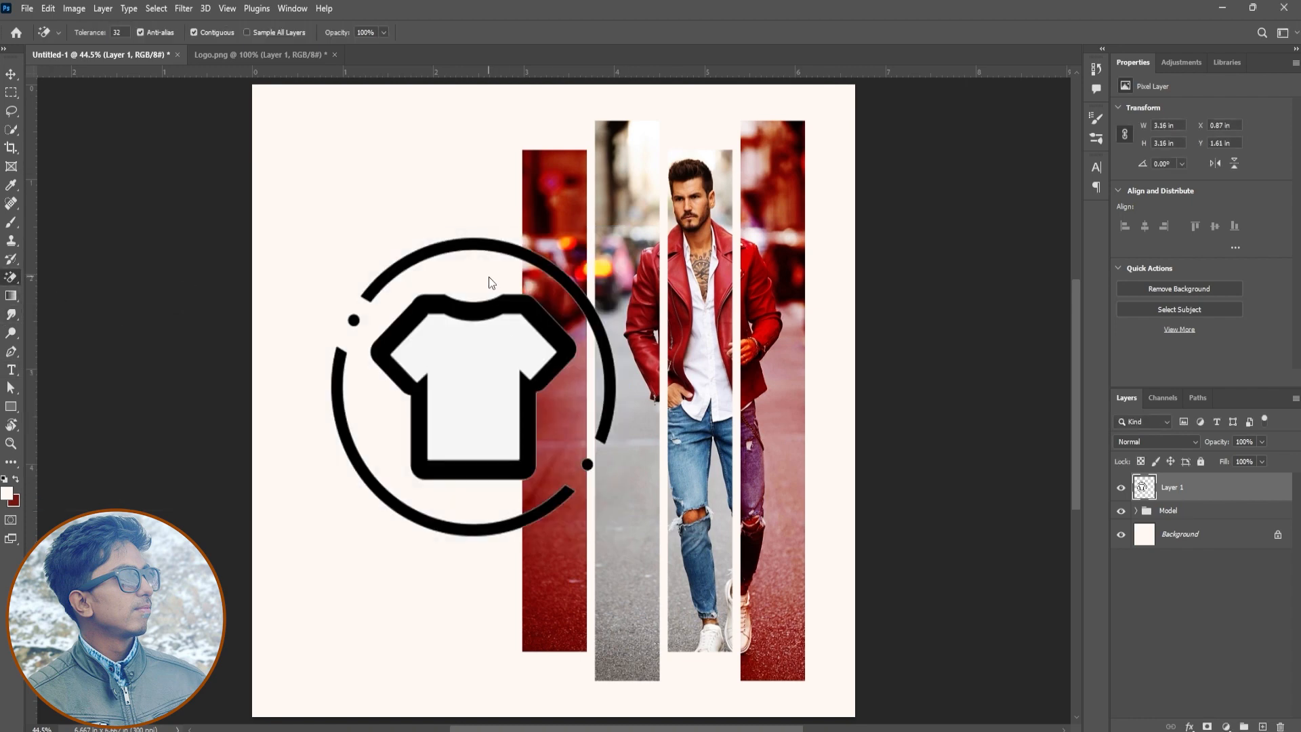
pyautogui.click(478, 366)
pyautogui.click(1121, 534)
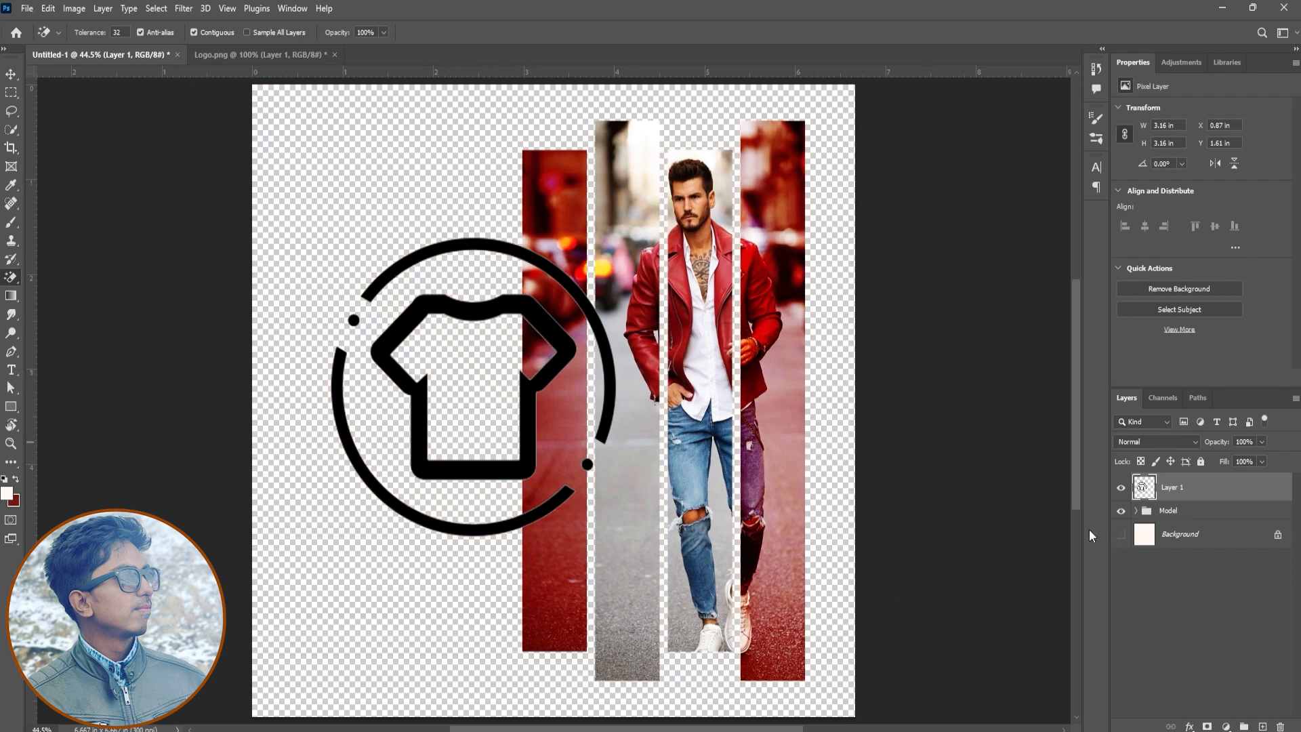
pyautogui.click(1120, 533)
# Scale the logo down to about 0.4 in and place it in the canvas's upper-left corner
pyautogui.press('v')
pyautogui.hotkey('ctrl', 't')
pyautogui.moveTo(615, 536); pyautogui.dragTo(458, 441)
pyautogui.press('Return')
pyautogui.moveTo(473, 388); pyautogui.dragTo(300, 139)
# Apply a Color Overlay in crimson 970035 to the logo layer
pyautogui.click(1189, 727)
pyautogui.click(1229, 668)
pyautogui.click(1092, 270)
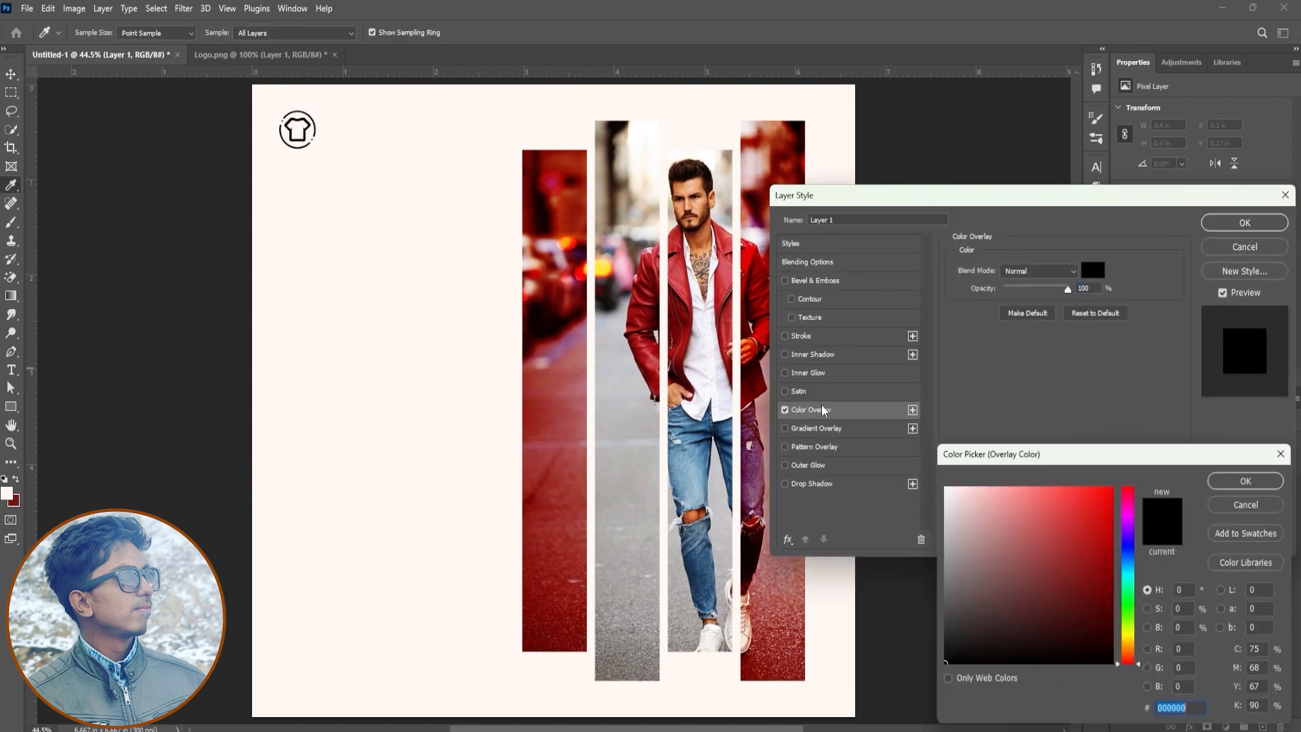
pyautogui.click(541, 632)
pyautogui.moveTo(1141, 652); pyautogui.dragTo(1137, 495)
pyautogui.click(1095, 585)
pyautogui.moveTo(1095, 585); pyautogui.dragTo(1099, 573)
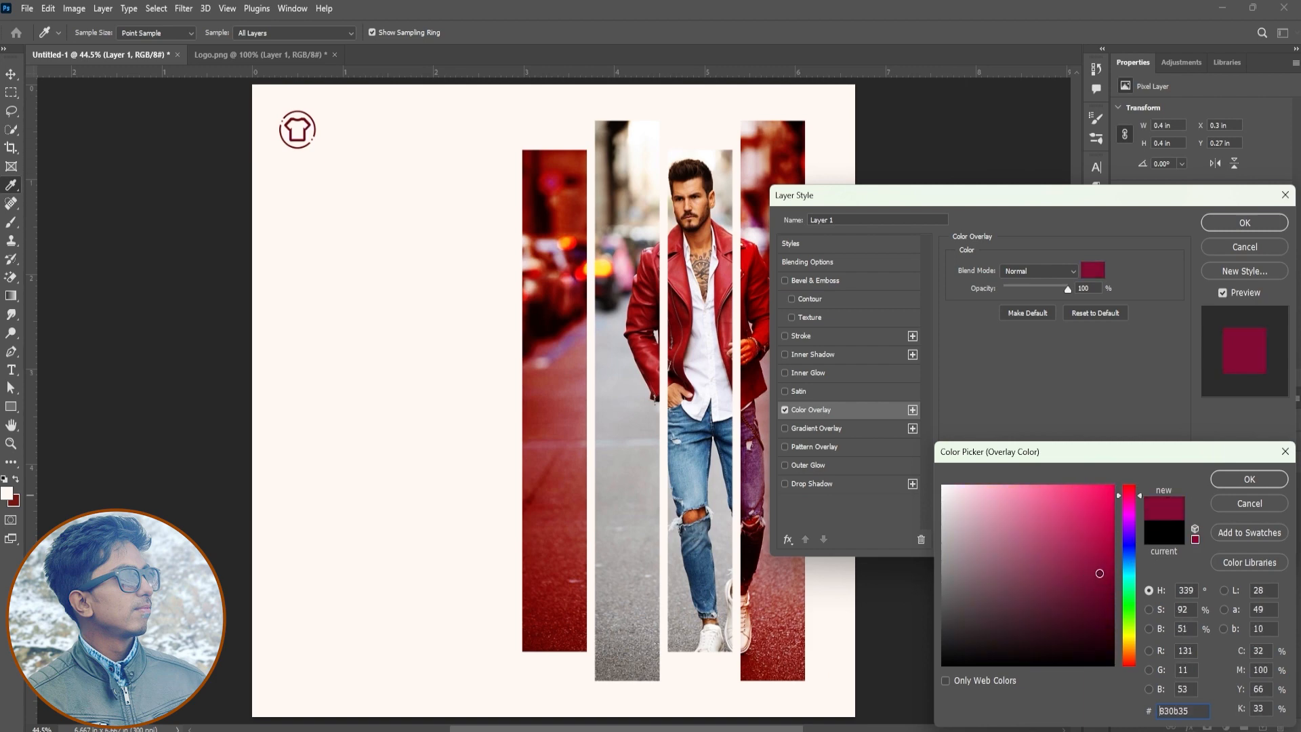
pyautogui.click(1249, 479)
pyautogui.click(1244, 223)
# Add the text Fashion in the empty area beside the photo strips
pyautogui.press('t')
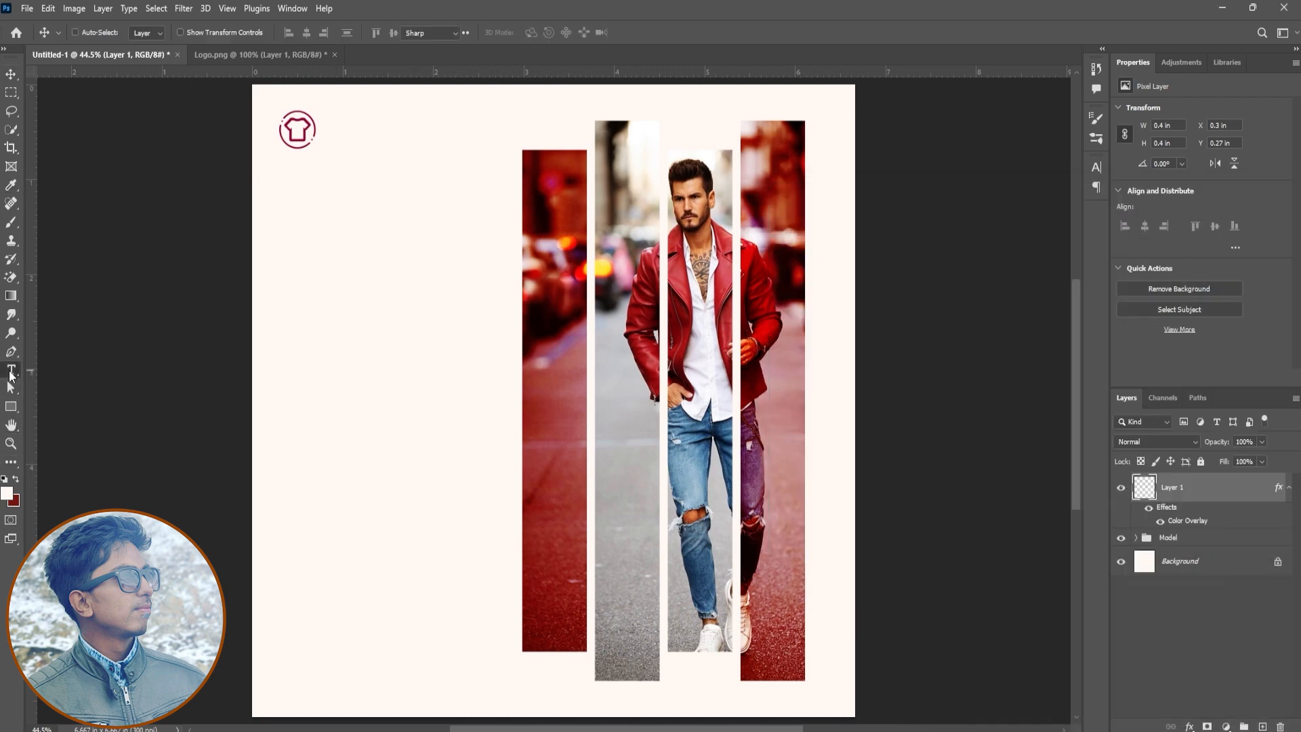
pyautogui.click(352, 322)
pyautogui.press('BackSpace')
pyautogui.write('Fashion')
pyautogui.hotkey('ctrl', 'Return')
# Format the Fashion text in black 000000 all caps with 0 tracking, and enlarge it to 17 pt
pyautogui.click(1062, 249)
pyautogui.moveTo(1010, 653); pyautogui.dragTo(942, 665)
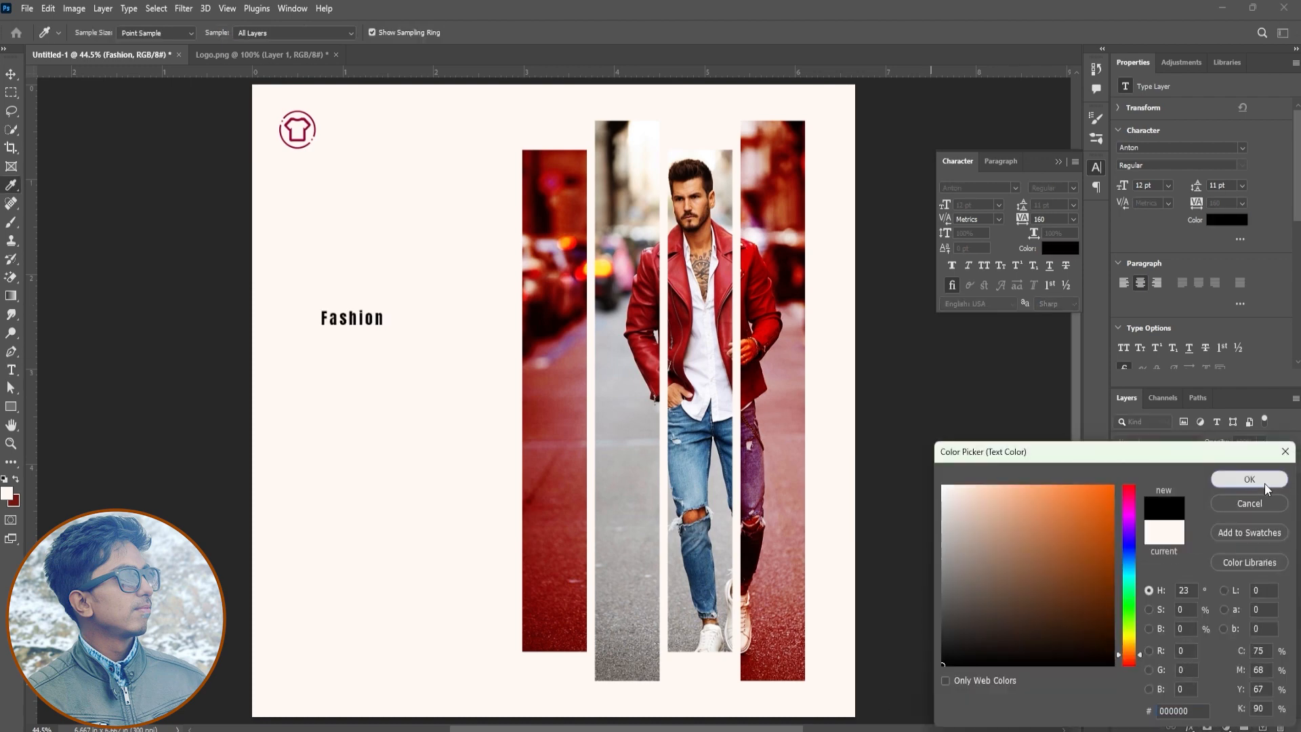
pyautogui.click(1263, 484)
pyautogui.moveTo(1058, 220); pyautogui.dragTo(900, 210)
pyautogui.write('0')
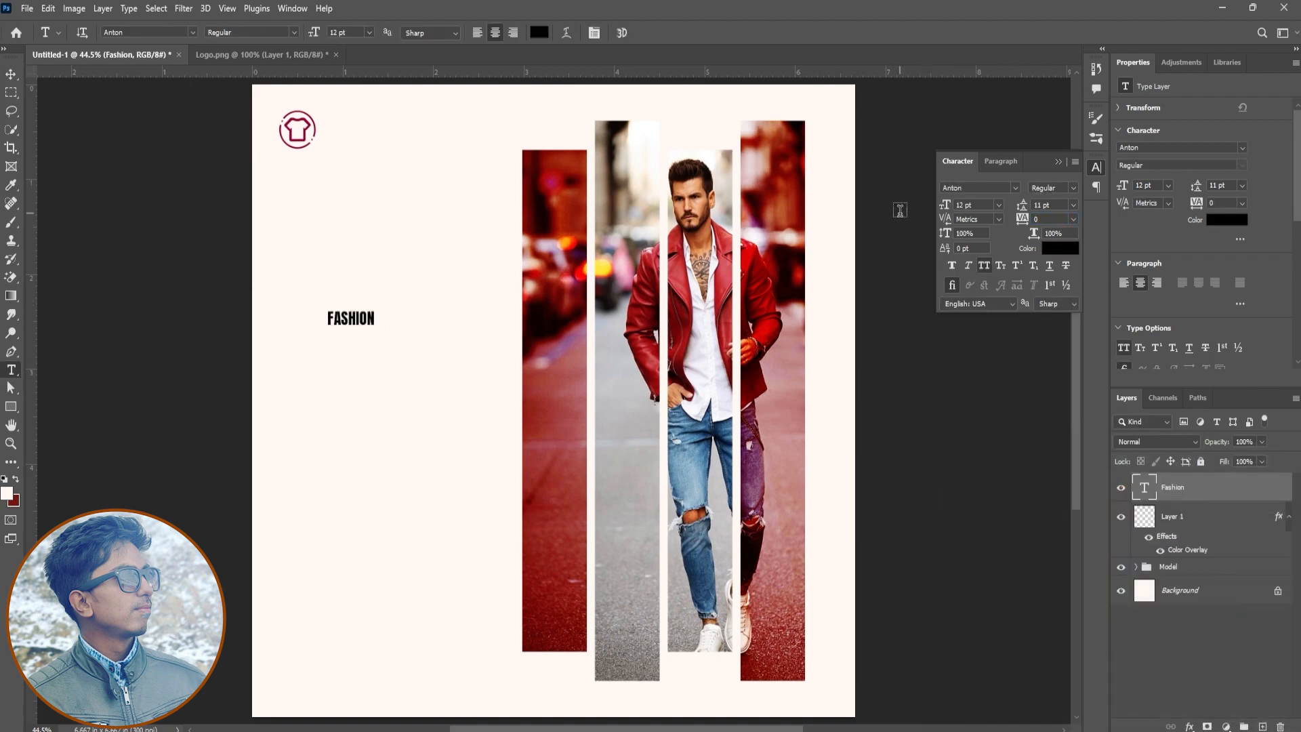
pyautogui.write('v')
pyautogui.moveTo(352, 316); pyautogui.dragTo(372, 276)
# Add the text YOUR TAGLINE below the Fashion text and colour it grey
pyautogui.click(11, 370)
pyautogui.click(365, 366)
pyautogui.write('YOUR TAGLINE')
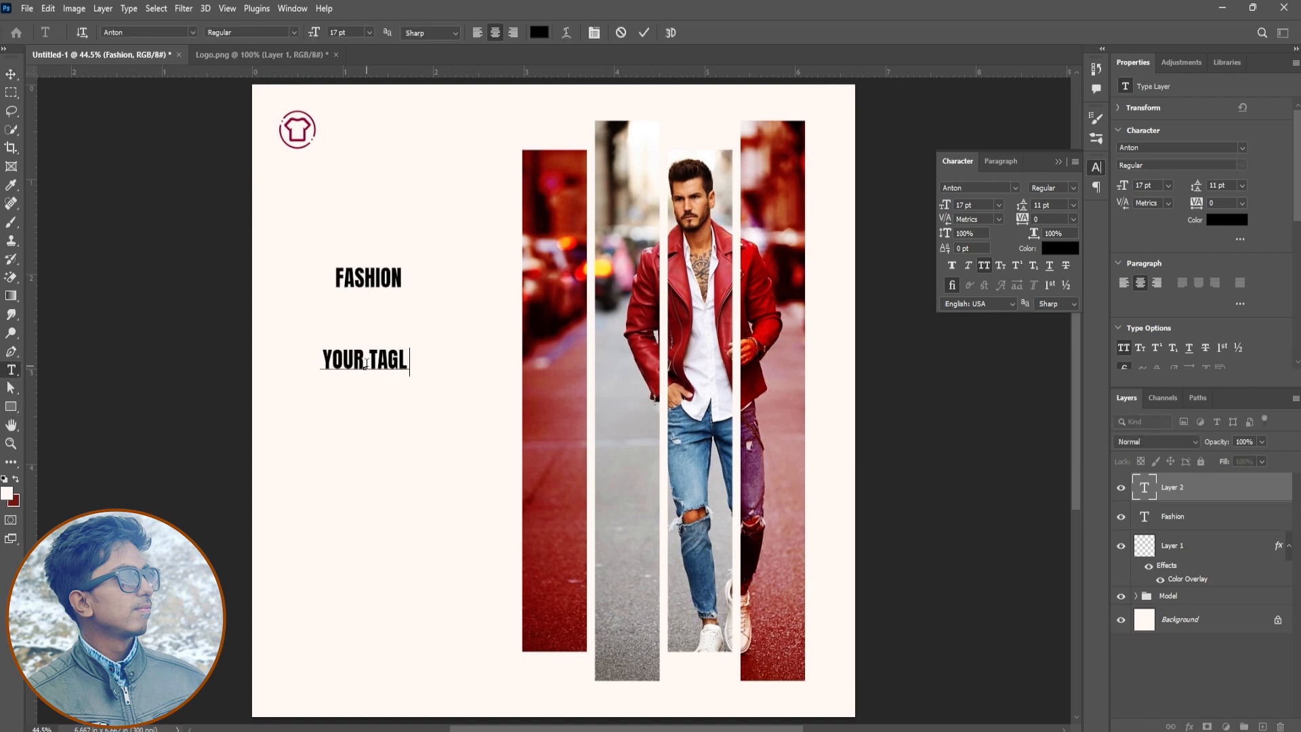
pyautogui.hotkey('ctrl', 'a')
pyautogui.click(1058, 248)
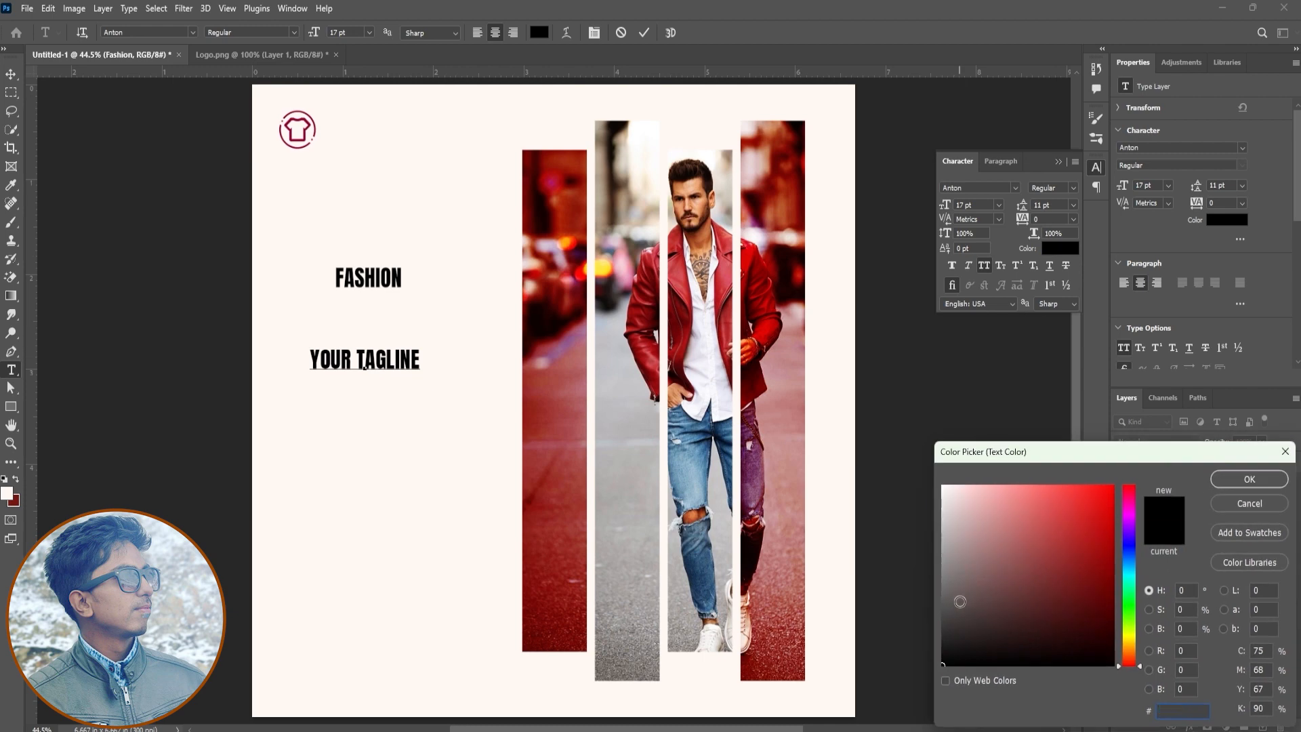
pyautogui.click(945, 602)
pyautogui.click(1249, 479)
pyautogui.click(644, 32)
# Scale the tagline down to about 10.32 pt and centre it directly beneath the Fashion text
pyautogui.press('v')
pyautogui.moveTo(397, 384); pyautogui.dragTo(403, 309)
pyautogui.hotkey('ctrl', 't')
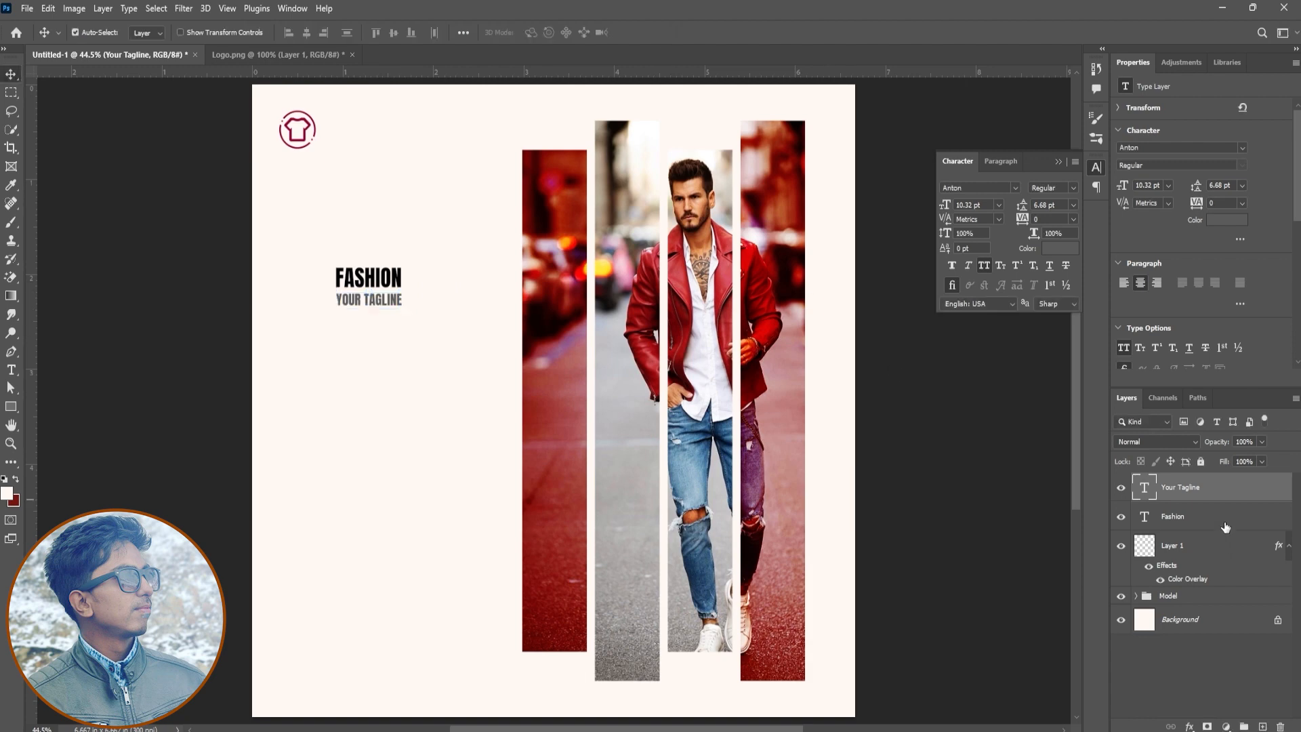
pyautogui.keyDown('ctrl'); pyautogui.click(1225, 527); pyautogui.keyUp('ctrl')
pyautogui.click(307, 32)
# Move both text lines beside the T-shirt logo and nudge the tagline closer to the Fashion text
pyautogui.moveTo(411, 404); pyautogui.dragTo(399, 249)
pyautogui.click(1222, 483)
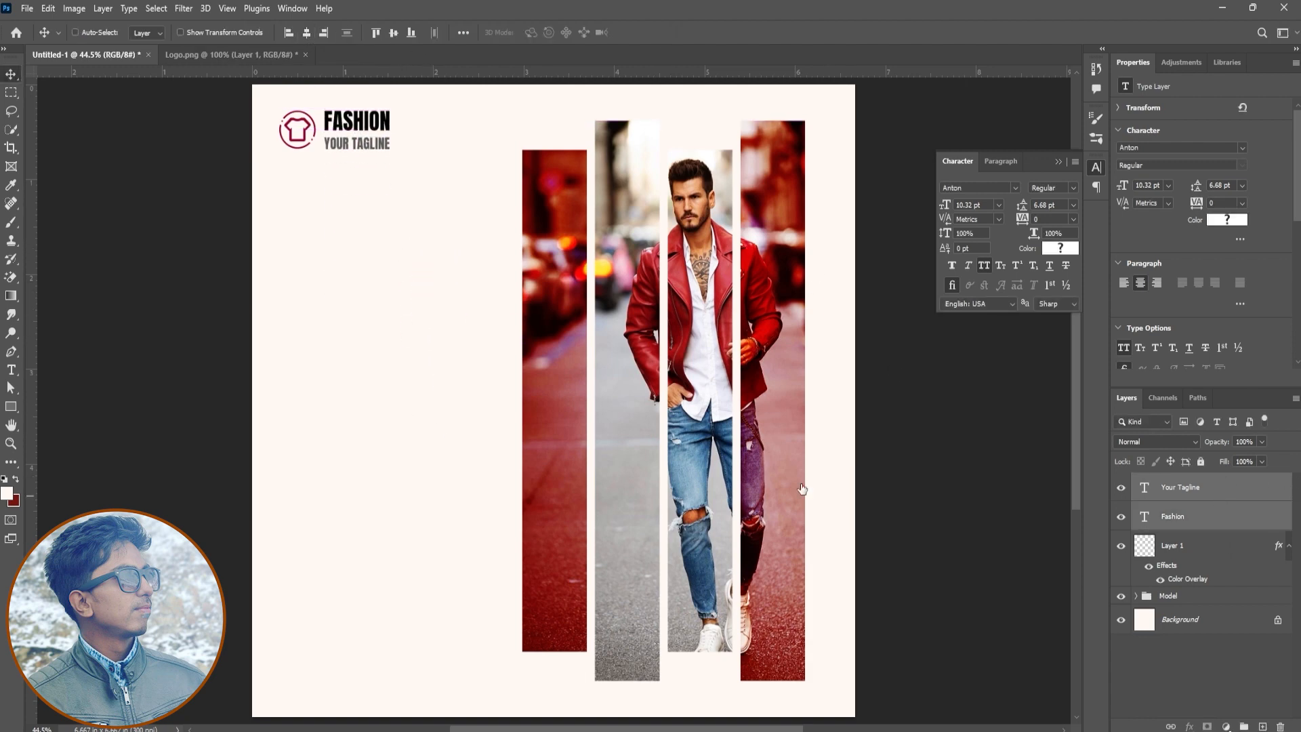
pyautogui.moveTo(337, 428); pyautogui.dragTo(337, 423)
pyautogui.press('Down')
pyautogui.press('Down')
pyautogui.press('Down')
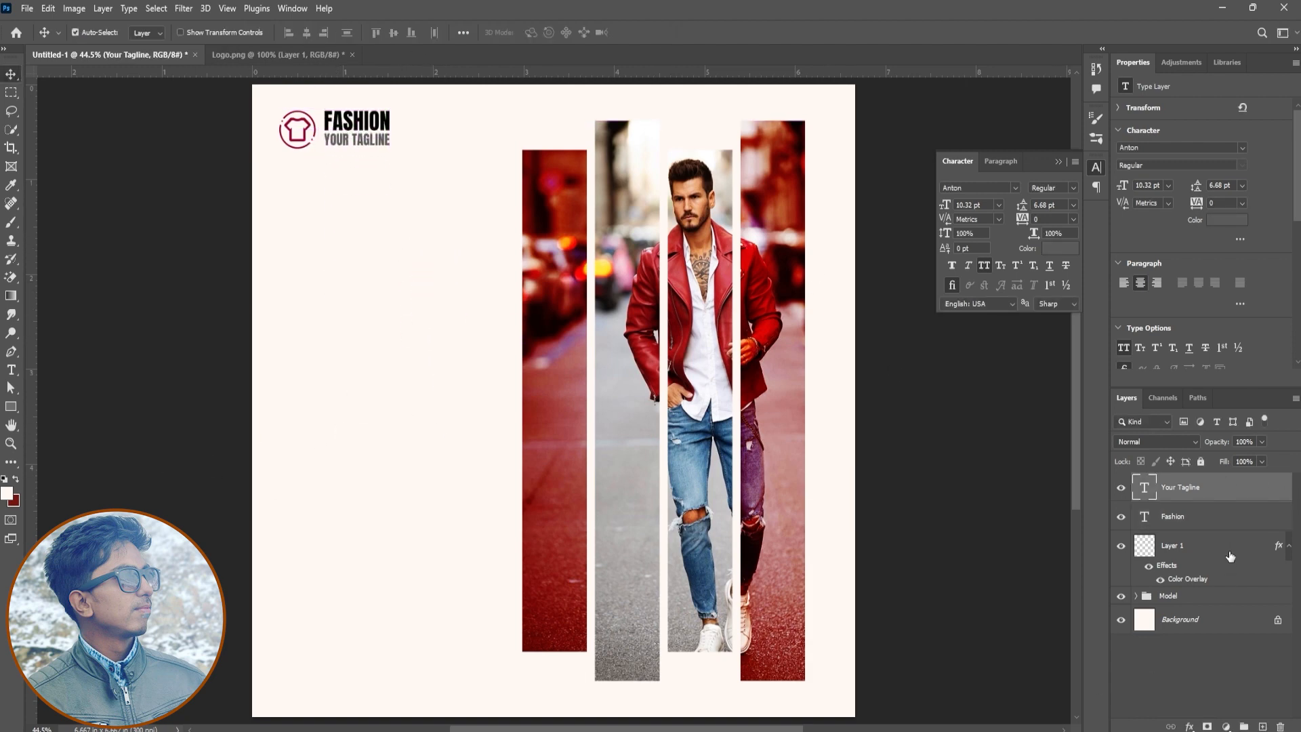
# Slightly resize the Fashion and tagline texts together and nudge them closer to the T-shirt logo
pyautogui.keyDown('ctrl'); pyautogui.click(1225, 525); pyautogui.keyUp('ctrl')
pyautogui.moveTo(380, 283); pyautogui.dragTo(380, 287)
pyautogui.hotkey('ctrl', 't')
pyautogui.moveTo(390, 149); pyautogui.dragTo(435, 150)
pyautogui.press('Return')
pyautogui.press('Right')
pyautogui.press('Right')
pyautogui.press('Right')
pyautogui.press('Right')
pyautogui.press('Right')
pyautogui.press('Right')
pyautogui.press('Right')
pyautogui.press('Right')
pyautogui.press('Right')
# Group the T-shirt logo with its two text lines and name the group Logo
pyautogui.keyDown('shift'); pyautogui.click(1222, 550); pyautogui.keyUp('shift')
pyautogui.hotkey('ctrl', 'g')
pyautogui.click(1163, 481)
pyautogui.write('Logo')
pyautogui.press('Return')
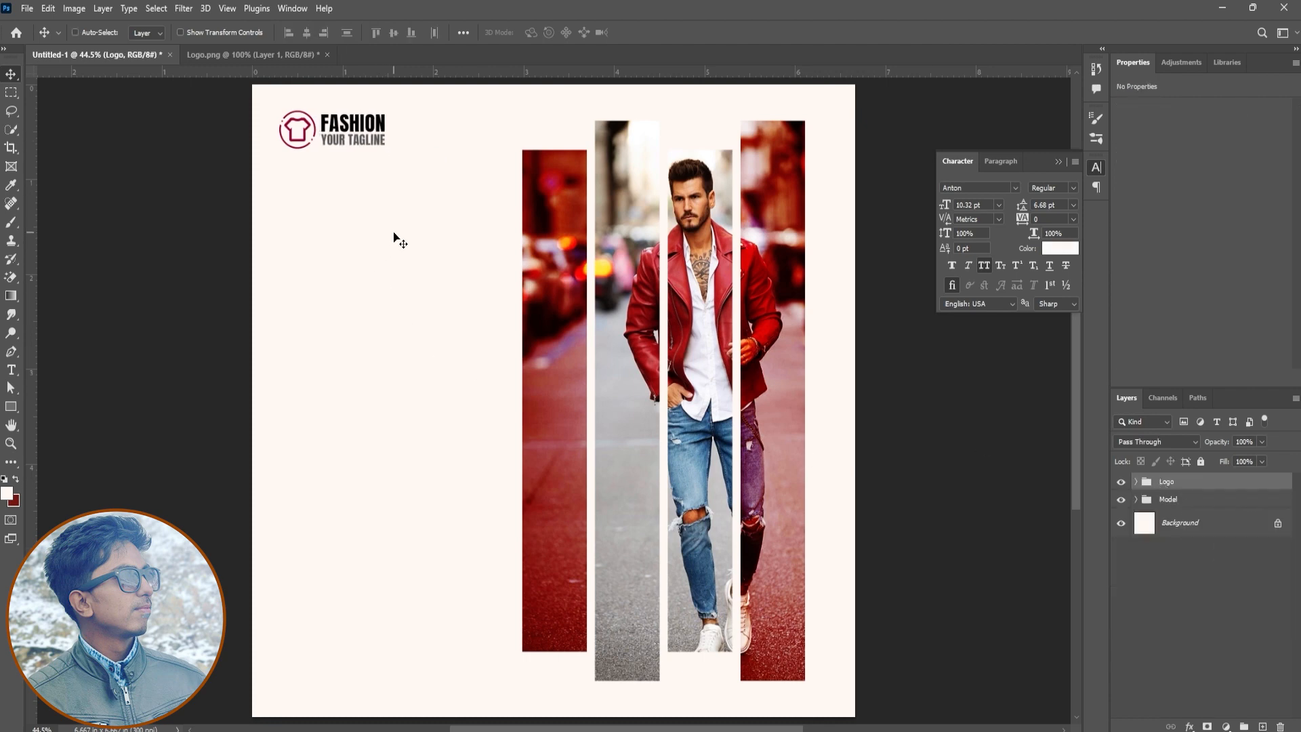
# Close the Logo.png document without saving its changes
pyautogui.click(262, 55)
pyautogui.click(327, 54)
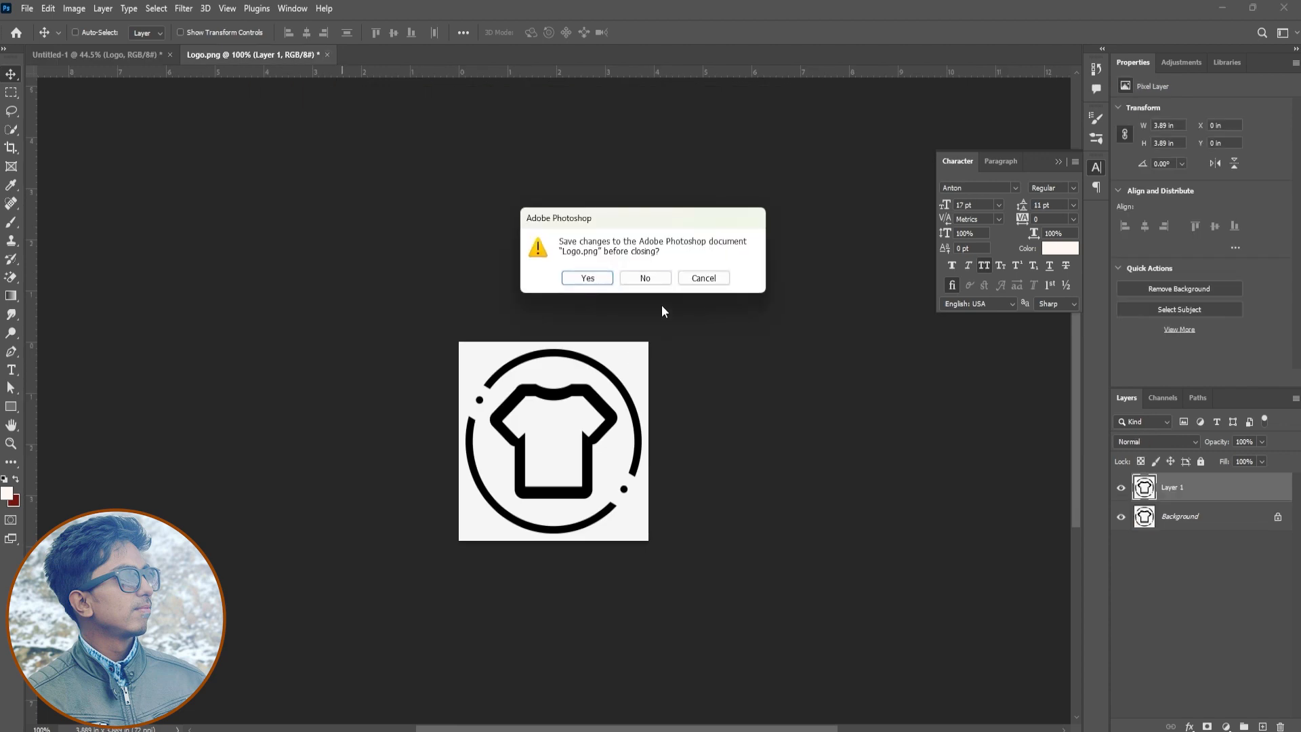
pyautogui.click(641, 275)
# Add the text Mega on the blank area below the logo, coloured black with All Caps turned off
pyautogui.press('t')
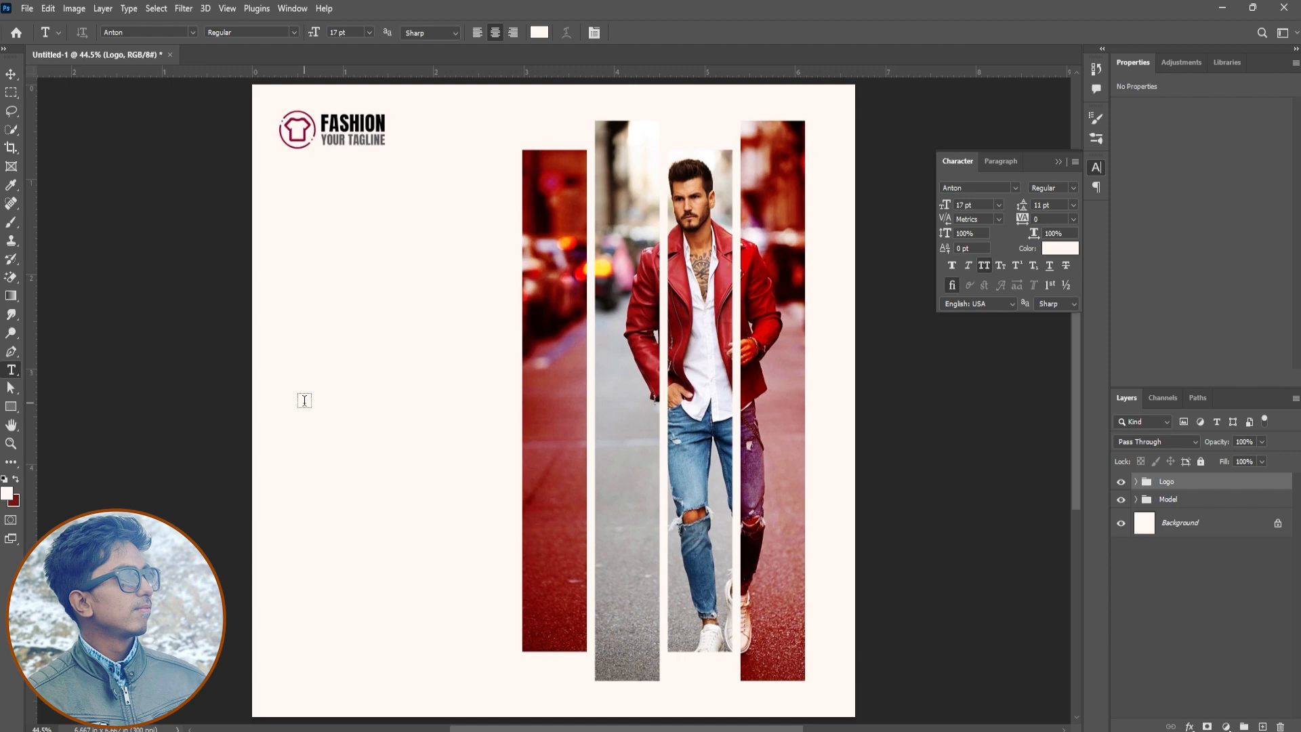
pyautogui.click(333, 351)
pyautogui.press('BackSpace')
pyautogui.hotkey('ctrl', 'a')
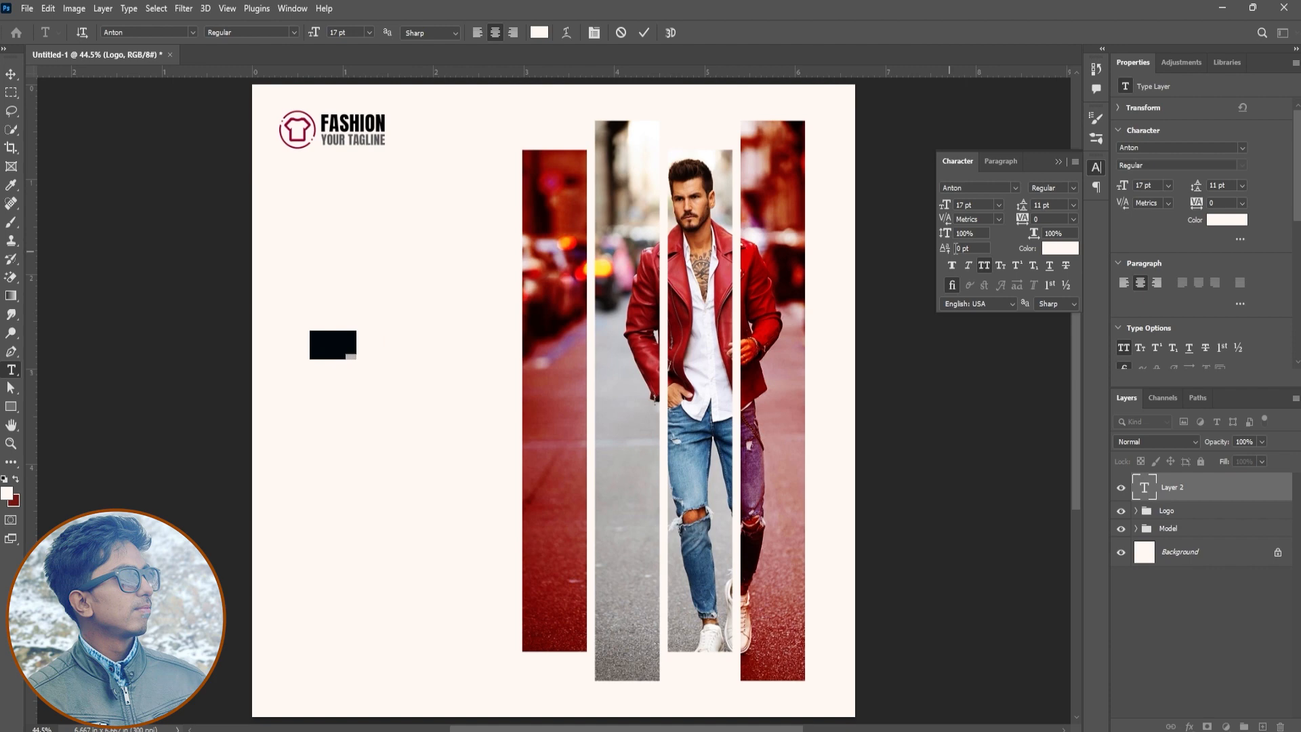
pyautogui.click(1058, 250)
pyautogui.moveTo(975, 630); pyautogui.dragTo(894, 714)
pyautogui.click(1265, 480)
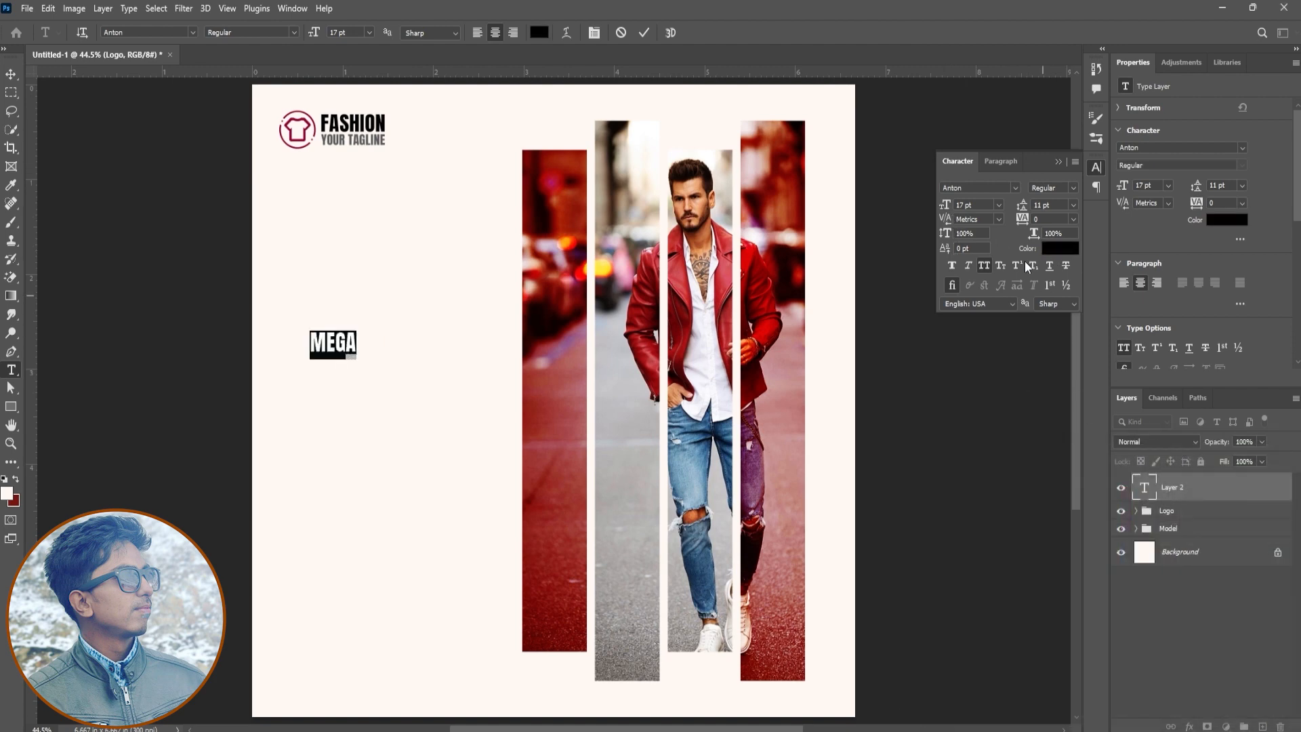
pyautogui.click(984, 266)
# Try the Great Vibes font on the Mega text
pyautogui.click(1005, 189)
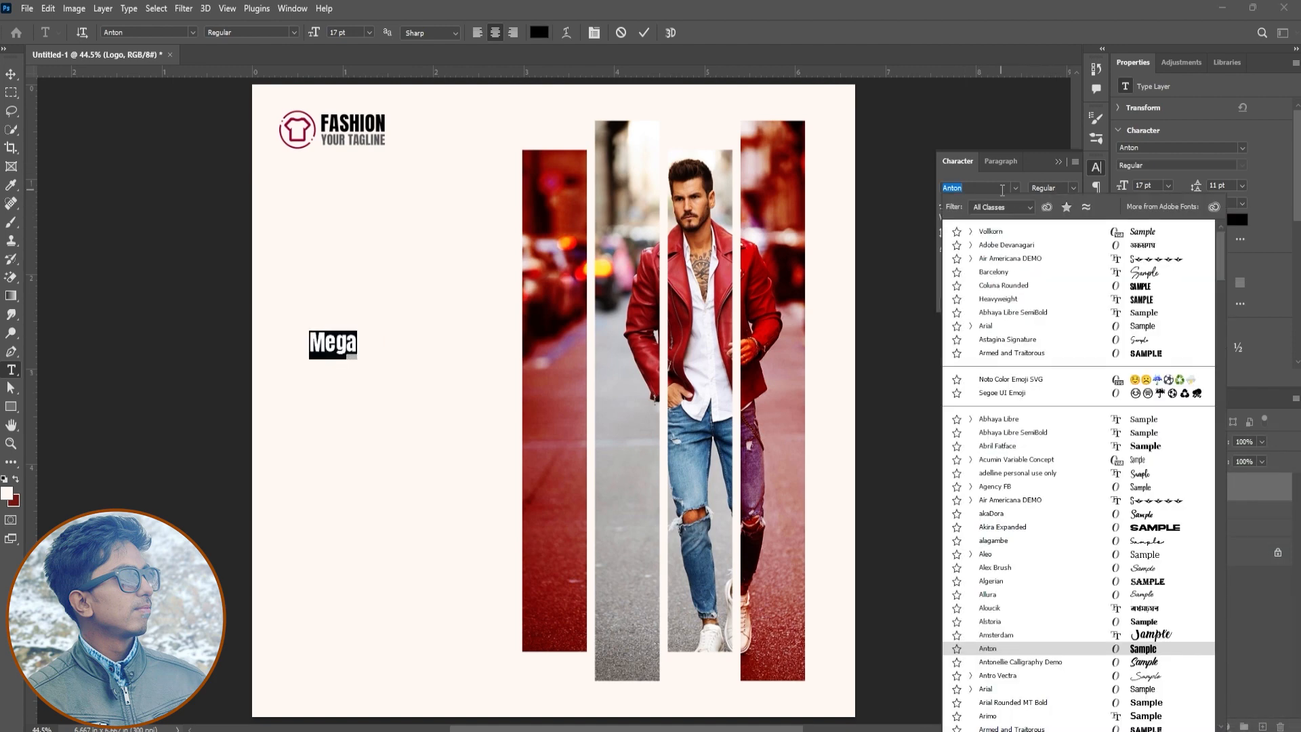
pyautogui.write('gre')
pyautogui.press('Down')
pyautogui.press('Return')
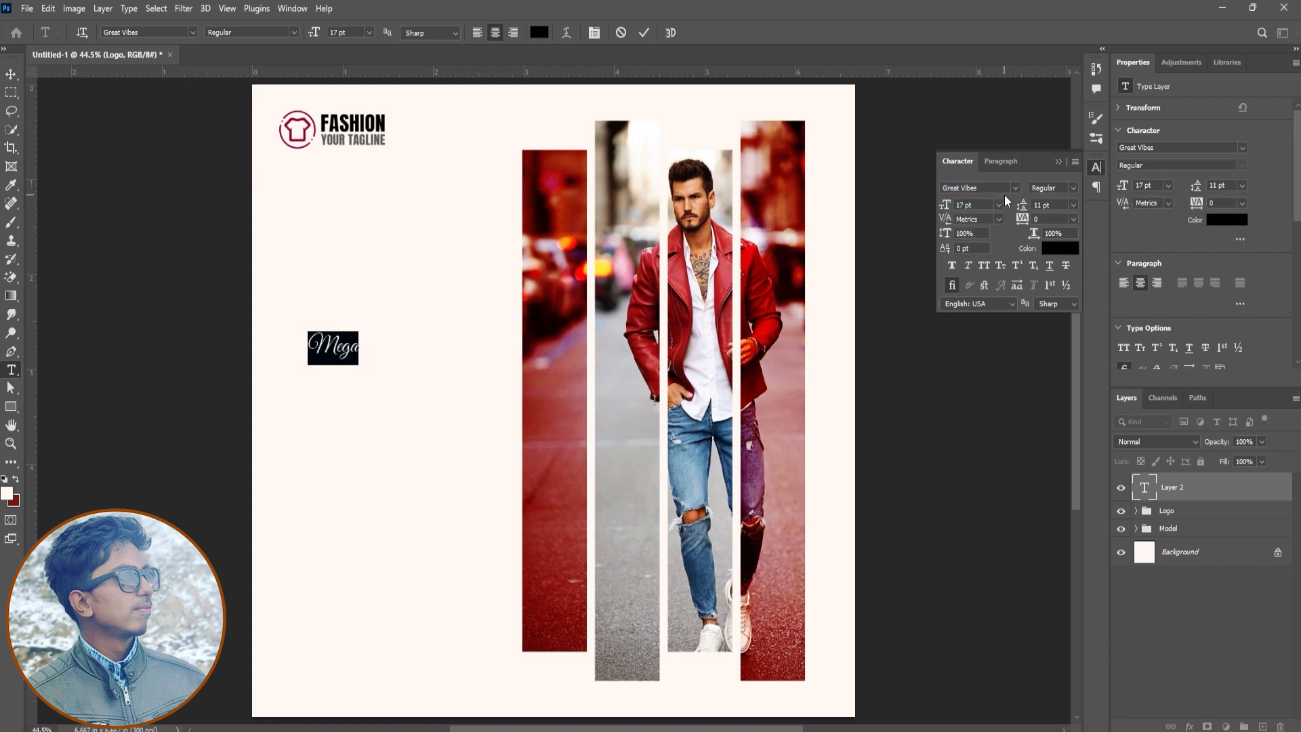
# Set the Mega text's font to Alex Brush at 33 pt
pyautogui.click(1014, 188)
pyautogui.scroll(10, 1219, 279)
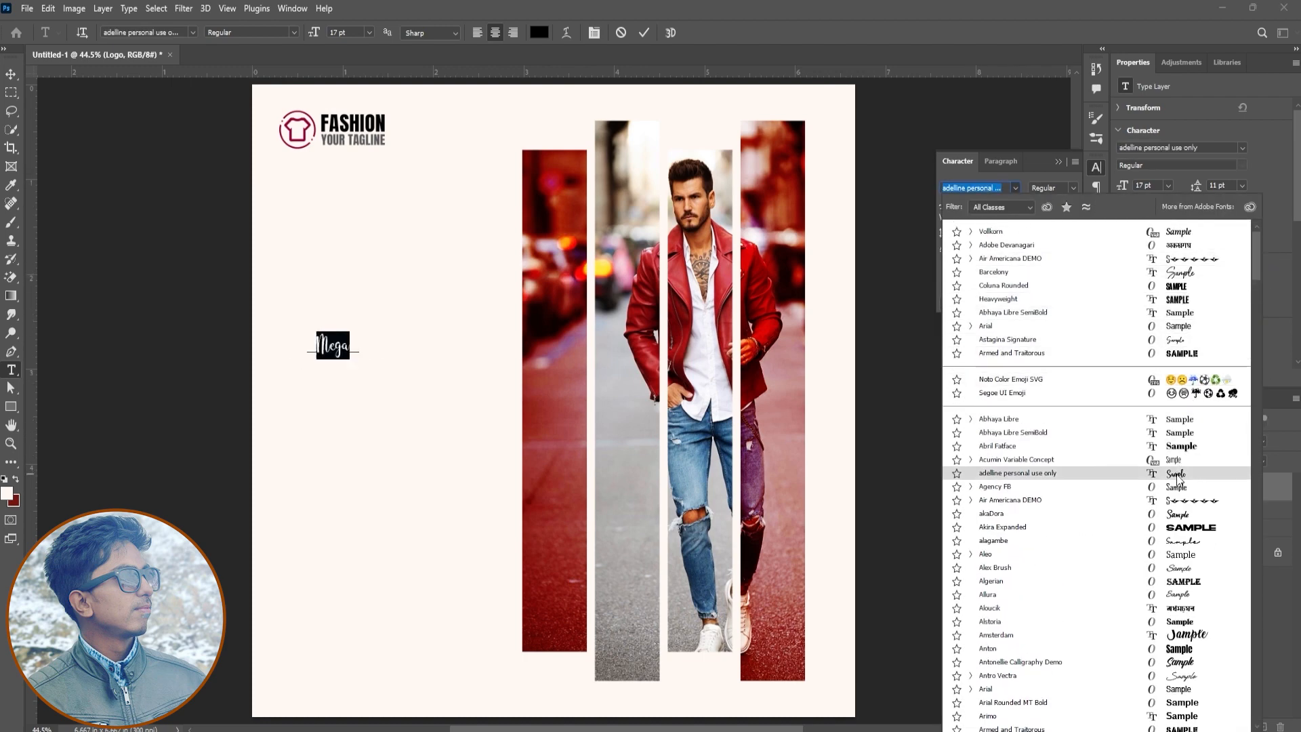
pyautogui.click(1166, 572)
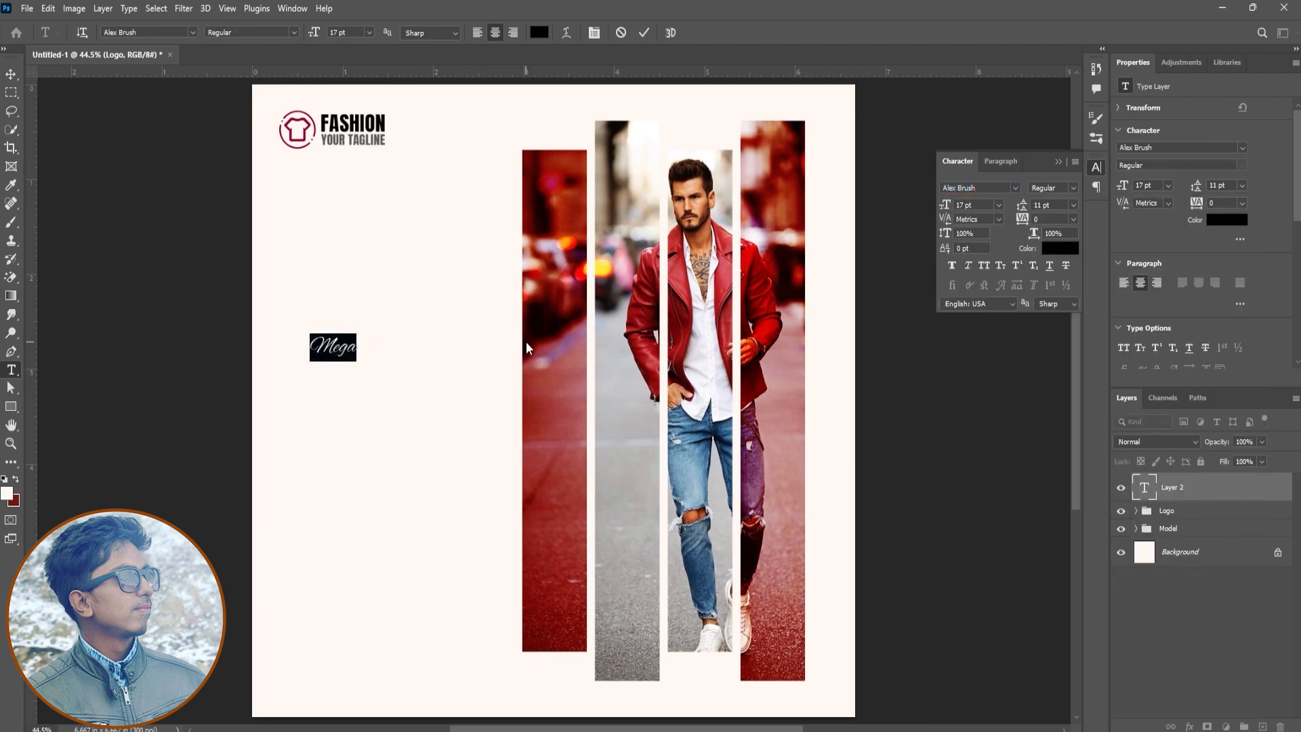
pyautogui.moveTo(314, 30); pyautogui.dragTo(333, 32)
pyautogui.click(643, 33)
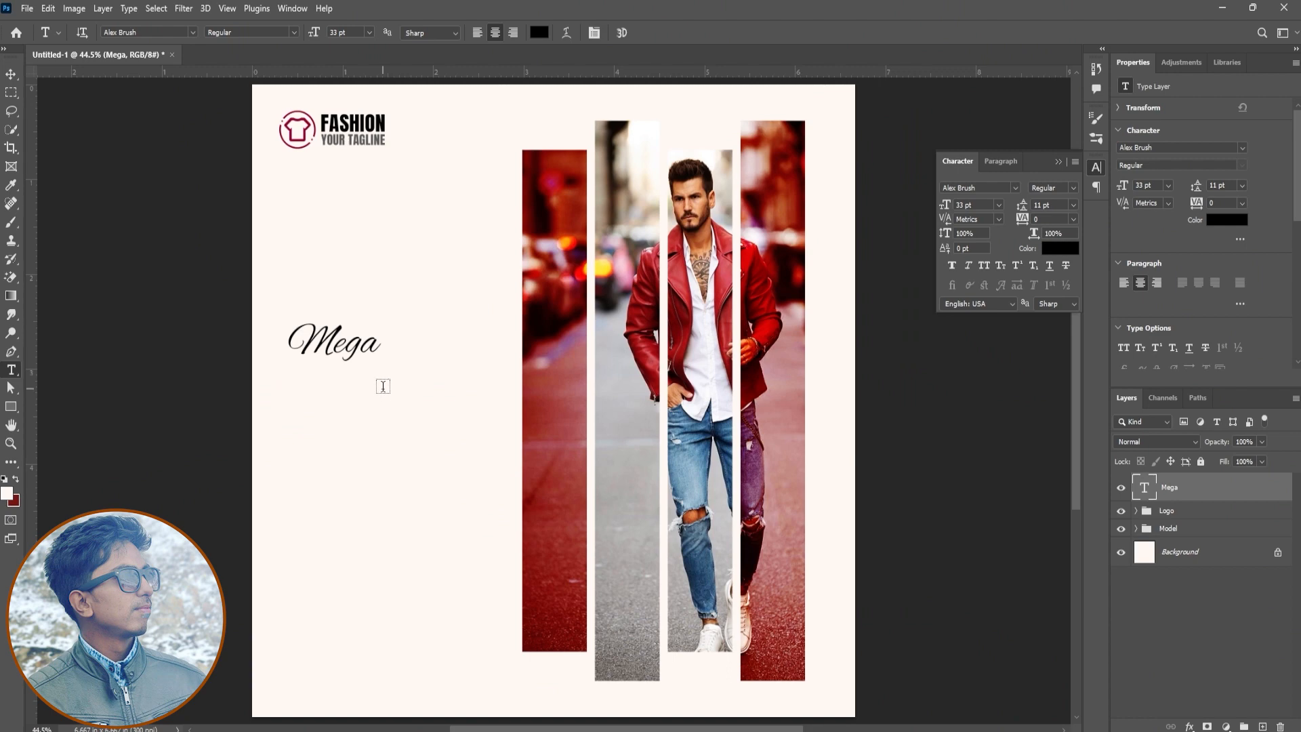
# Move the Mega text up slightly and scale it up to 44.93 pt
pyautogui.press('v')
pyautogui.moveTo(370, 417); pyautogui.dragTo(369, 398)
pyautogui.hotkey('ctrl', 't')
pyautogui.moveTo(384, 353); pyautogui.dragTo(421, 370)
pyautogui.click(668, 33)
# Add the text BRAND below Mega and set its font to Anton
pyautogui.press('t')
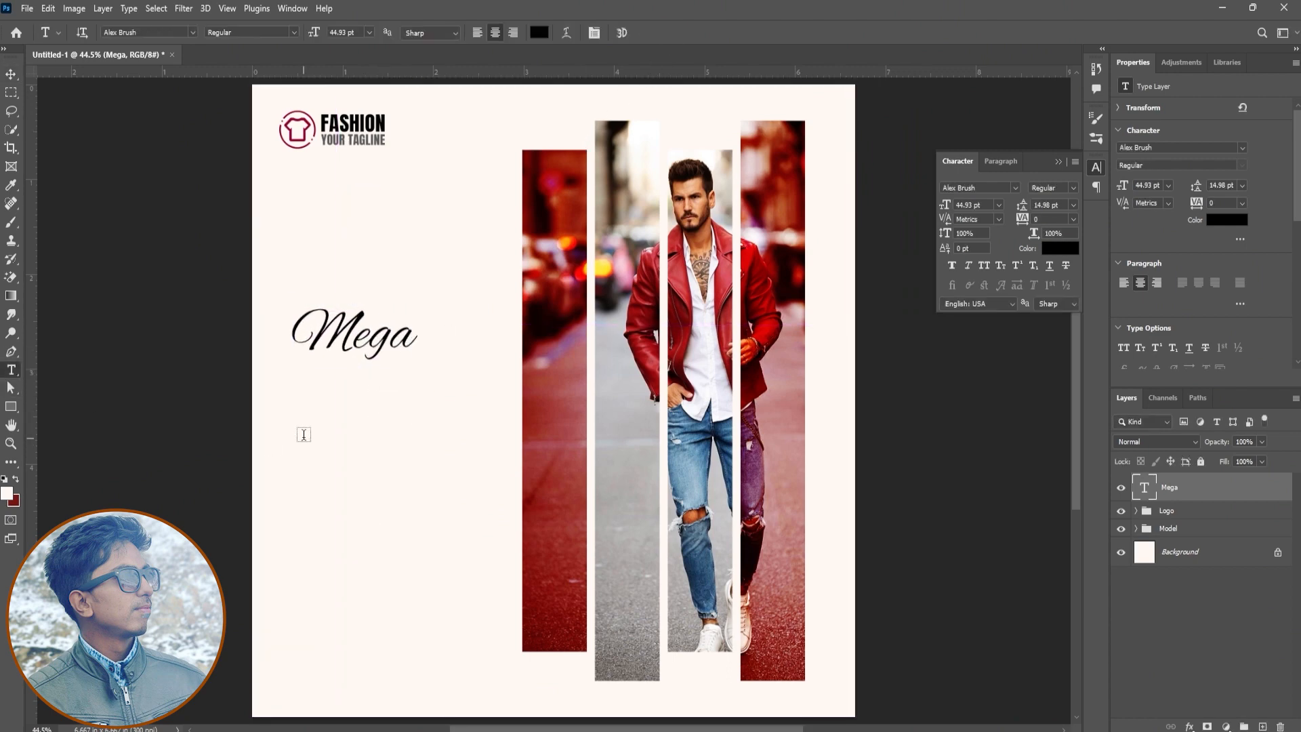
pyautogui.click(319, 403)
pyautogui.write('BRAND')
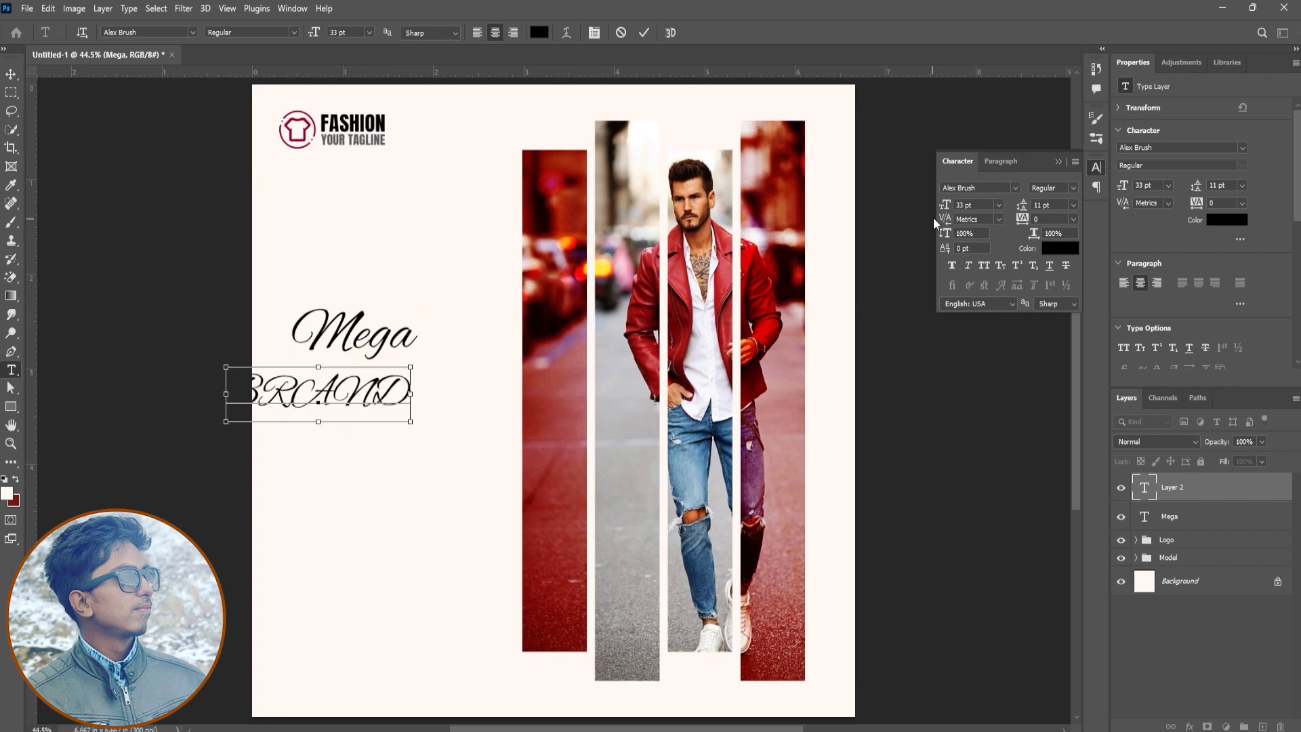
pyautogui.hotkey('ctrl', 'a')
pyautogui.click(990, 186)
pyautogui.write('Anton')
pyautogui.press('Return')
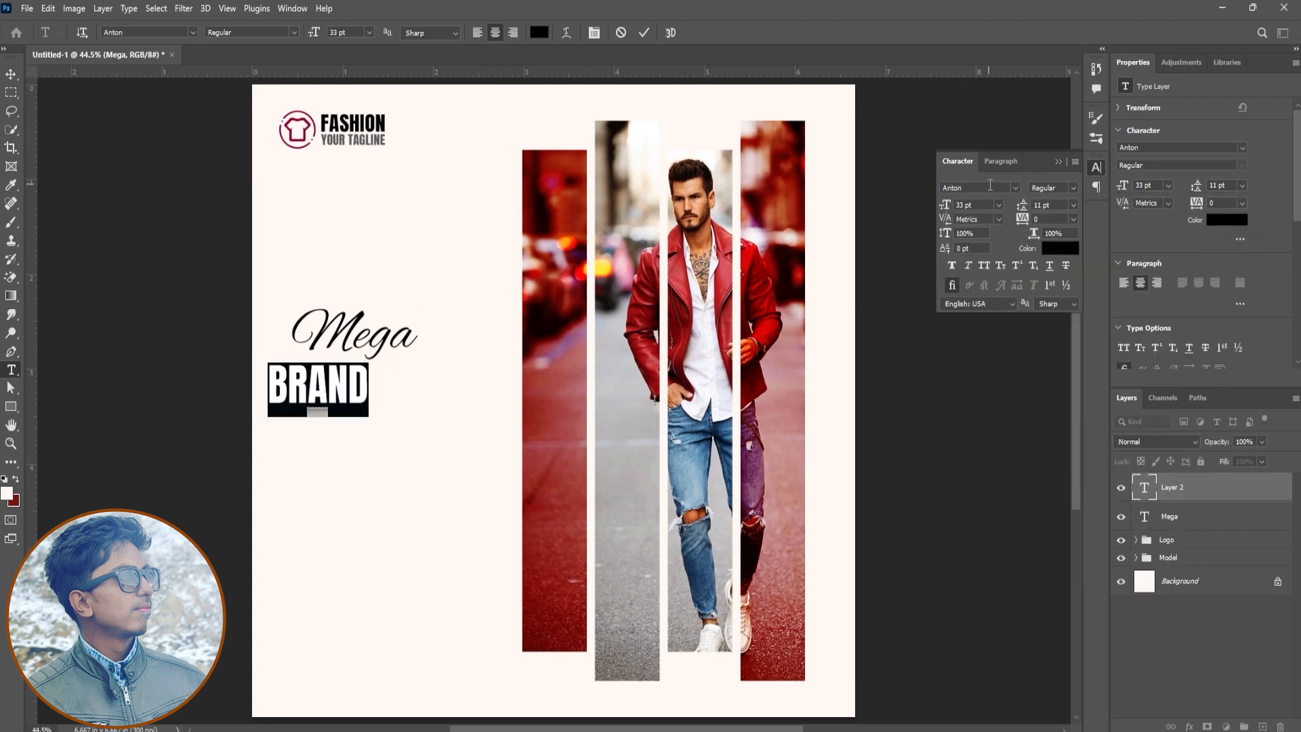
# Set BRAND to 42 pt with a tracking of 100 and place it directly beneath Mega
pyautogui.moveTo(311, 33); pyautogui.dragTo(318, 36)
pyautogui.moveTo(1017, 224); pyautogui.dragTo(1021, 224)
pyautogui.click(643, 33)
pyautogui.press('v')
pyautogui.moveTo(388, 438); pyautogui.dragTo(438, 441)
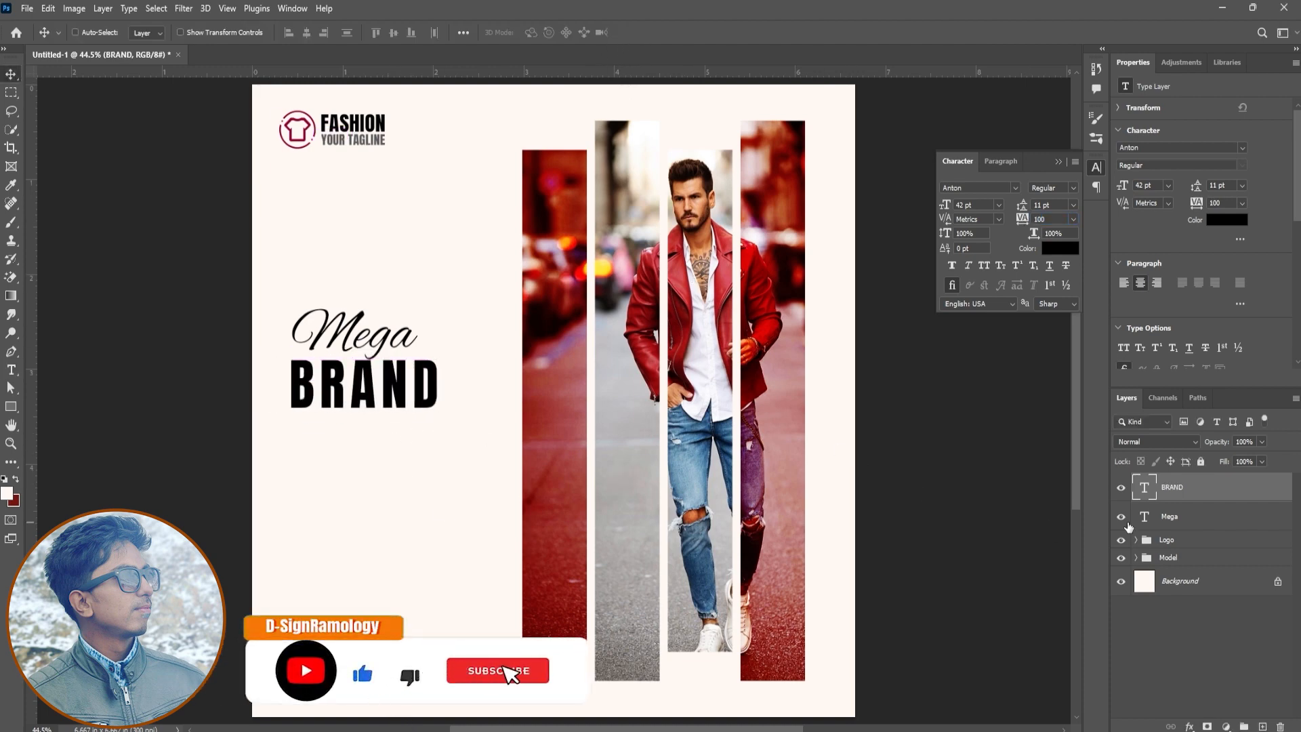
# Align the left edges of Mega and BRAND and move both texts up slightly
pyautogui.keyDown('shift'); pyautogui.click(1168, 519); pyautogui.keyUp('shift')
pyautogui.click(306, 32)
pyautogui.moveTo(400, 411); pyautogui.dragTo(399, 392)
pyautogui.click(288, 32)
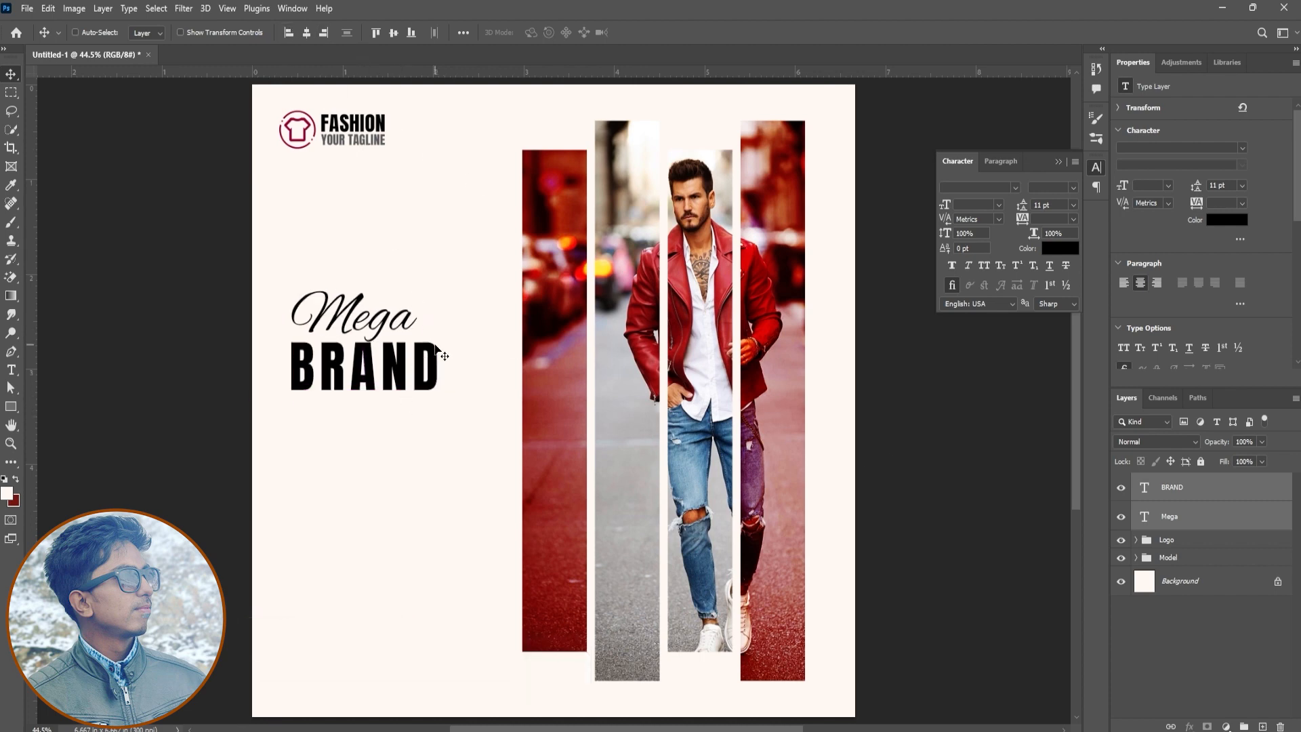
pyautogui.click(11, 369)
pyautogui.click(16, 480)
pyautogui.click(316, 475)
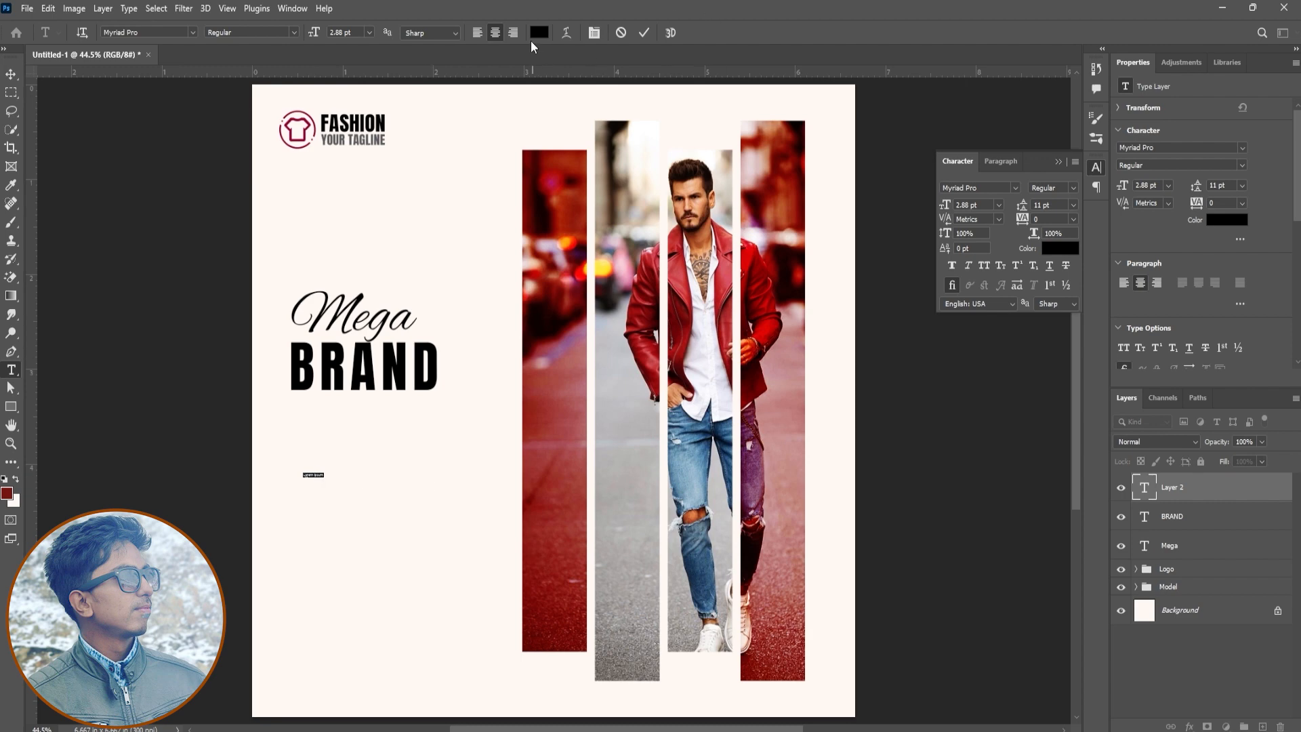
pyautogui.hotkey('alt', 'BackSpace')
pyautogui.write('SALE')
pyautogui.doubleClick(313, 475)
pyautogui.moveTo(945, 206); pyautogui.dragTo(978, 186)
pyautogui.click(978, 187)
pyautogui.write('Anton')
pyautogui.press('Return')
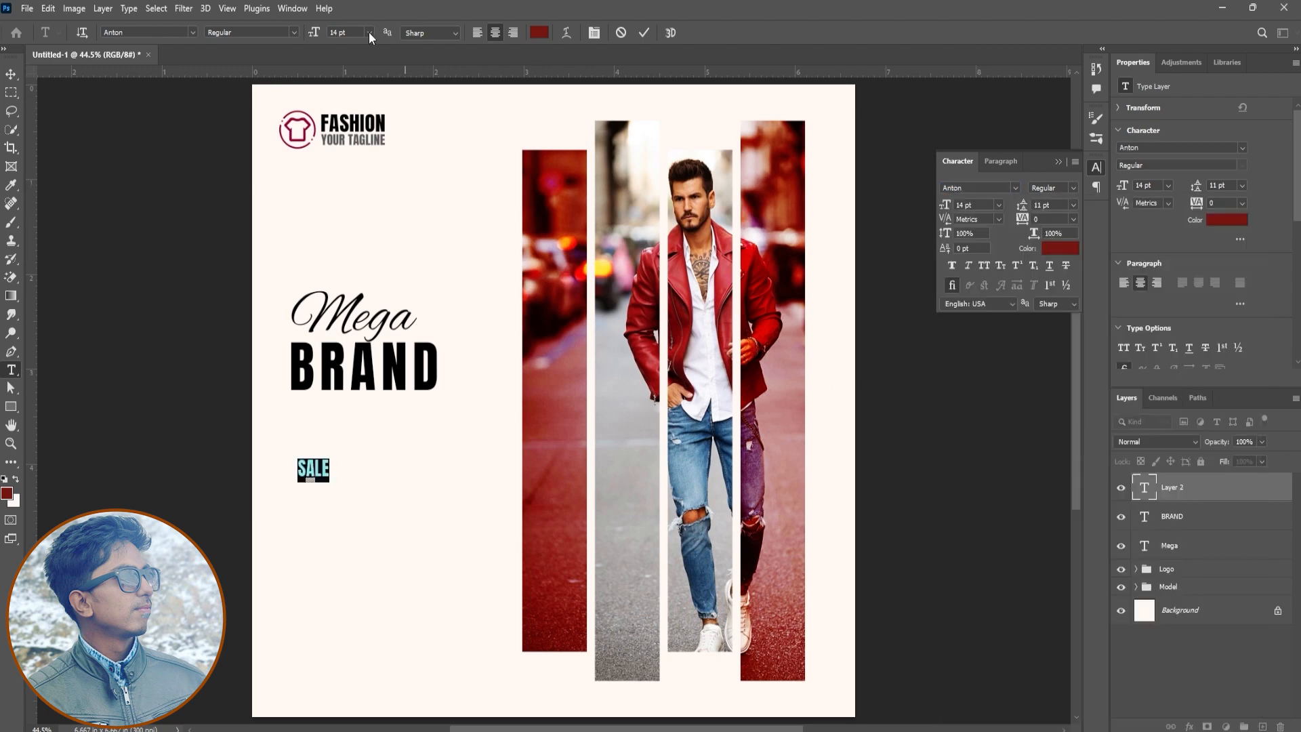
pyautogui.press('Escape')
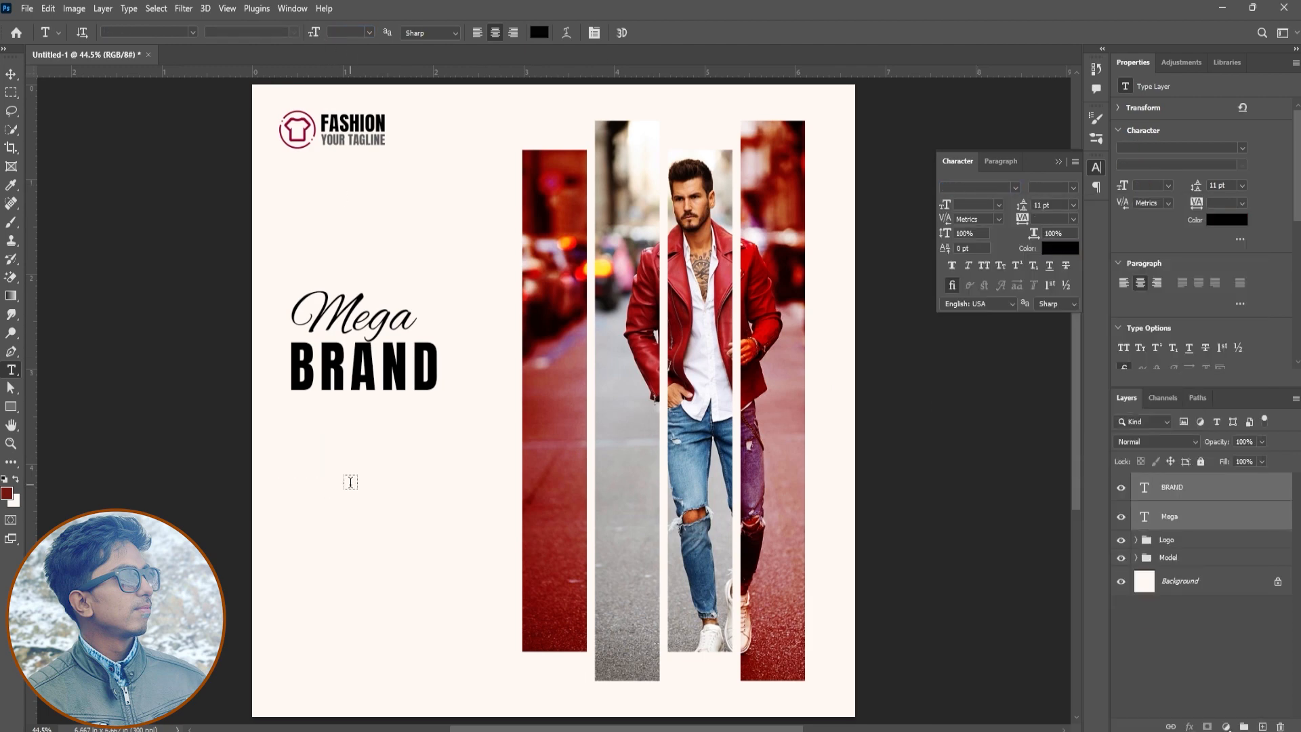
# Add the text SALE below BRAND in Anton at 39 pt
pyautogui.click(350, 482)
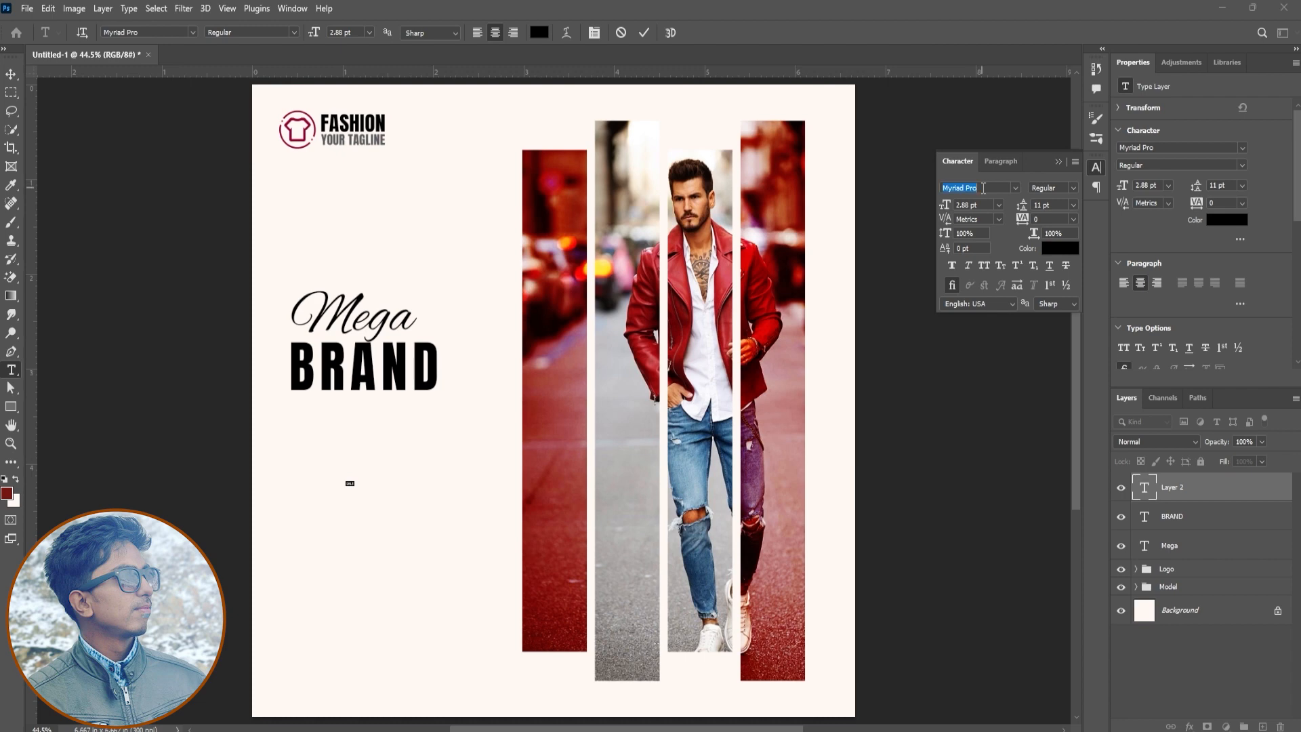
pyautogui.write('Anton')
pyautogui.press('Return')
pyautogui.moveTo(948, 208); pyautogui.dragTo(970, 216)
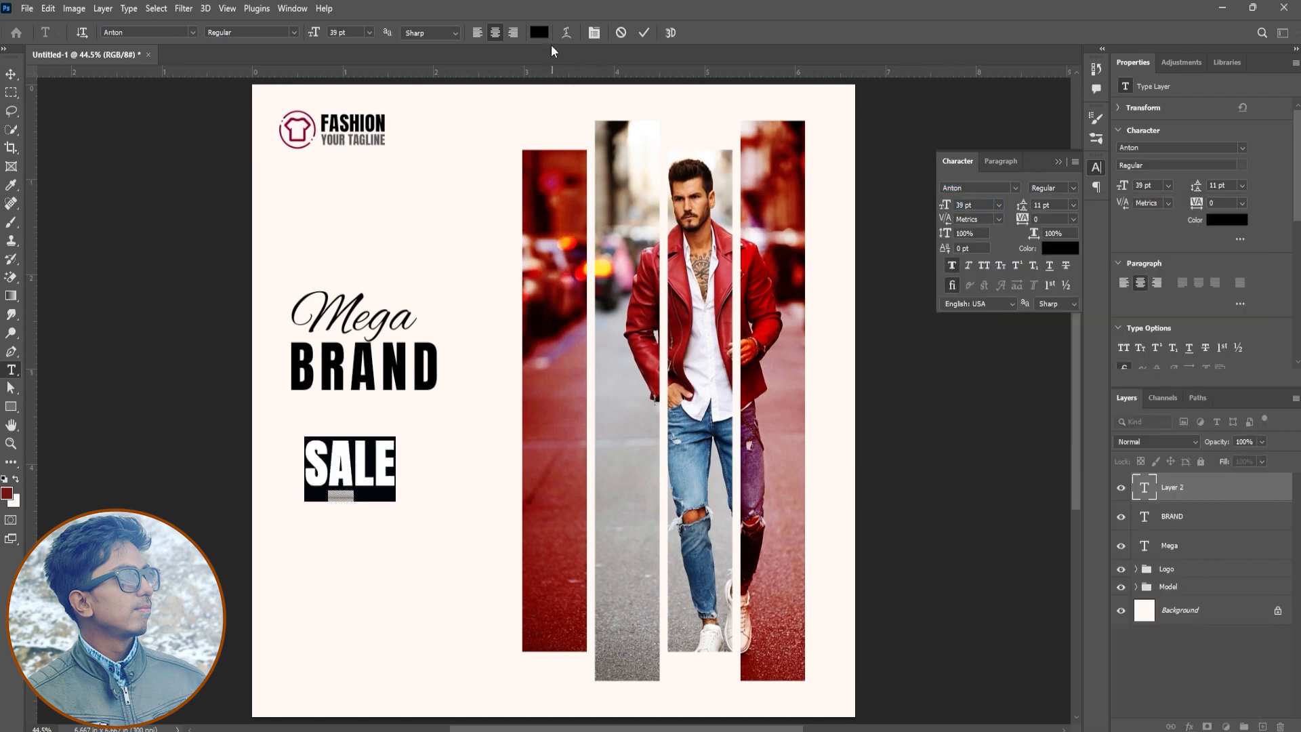
# Colour SALE with the crimson sampled from the T-shirt logo and place it directly beneath BRAND
pyautogui.click(539, 33)
pyautogui.click(295, 127)
pyautogui.click(1248, 473)
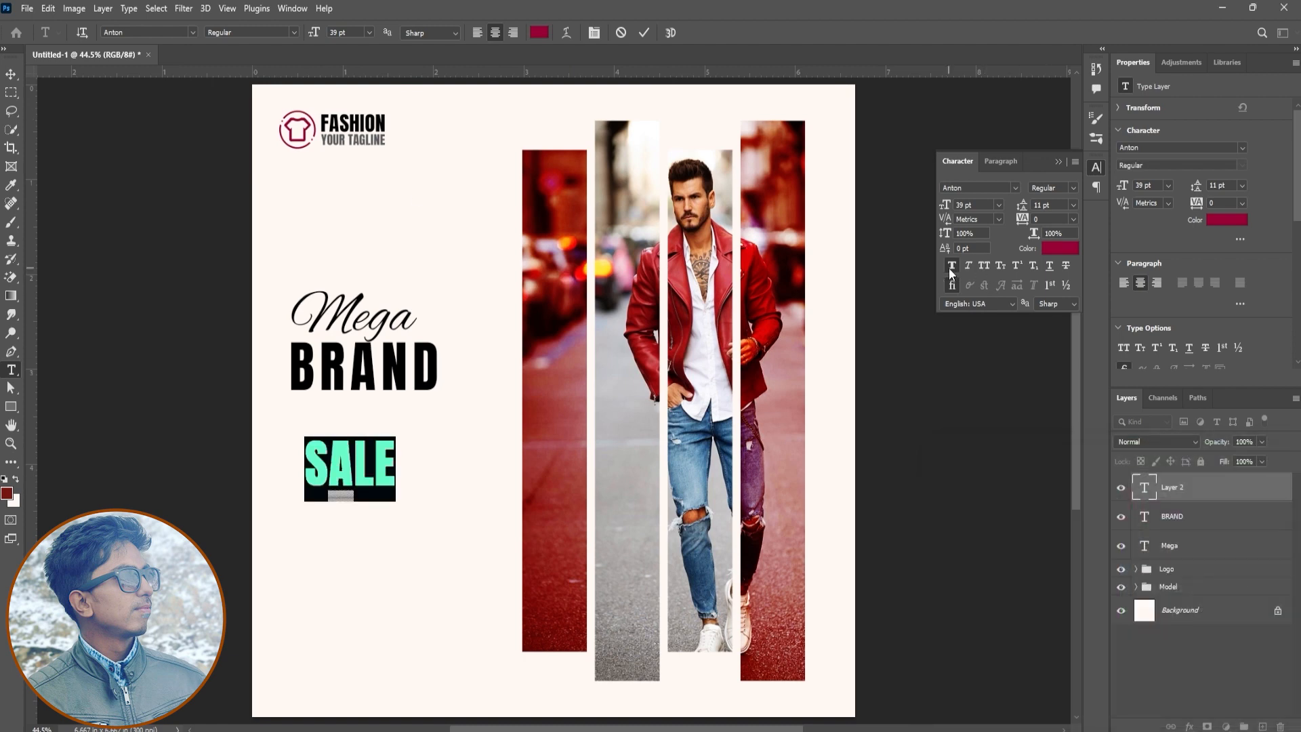
pyautogui.click(644, 32)
pyautogui.press('v')
pyautogui.moveTo(397, 508); pyautogui.dragTo(376, 477)
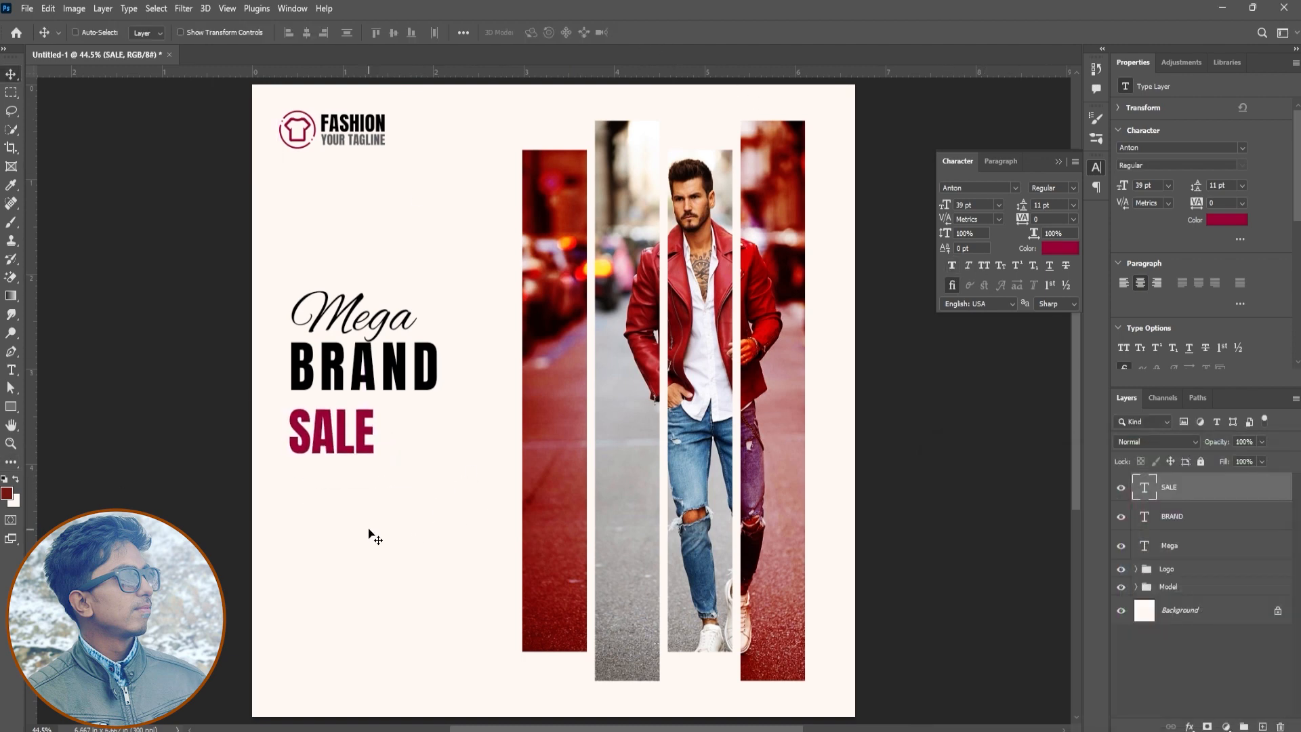
# Nudge SALE up and scale BRAND and SALE up together until BRAND reaches 55.8 pt
pyautogui.moveTo(368, 529); pyautogui.dragTo(368, 522)
pyautogui.click(1227, 527)
pyautogui.click(1183, 491)
pyautogui.click(1191, 523)
pyautogui.keyDown('ctrl'); pyautogui.click(1197, 497); pyautogui.keyUp('ctrl')
pyautogui.hotkey('ctrl', 't')
pyautogui.moveTo(436, 444); pyautogui.dragTo(487, 480)
pyautogui.click(668, 33)
# Align the left edges of Mega, BRAND and SALE, and nudge SALE closer to BRAND
pyautogui.keyDown('ctrl'); pyautogui.click(1192, 545); pyautogui.keyUp('ctrl')
pyautogui.click(288, 32)
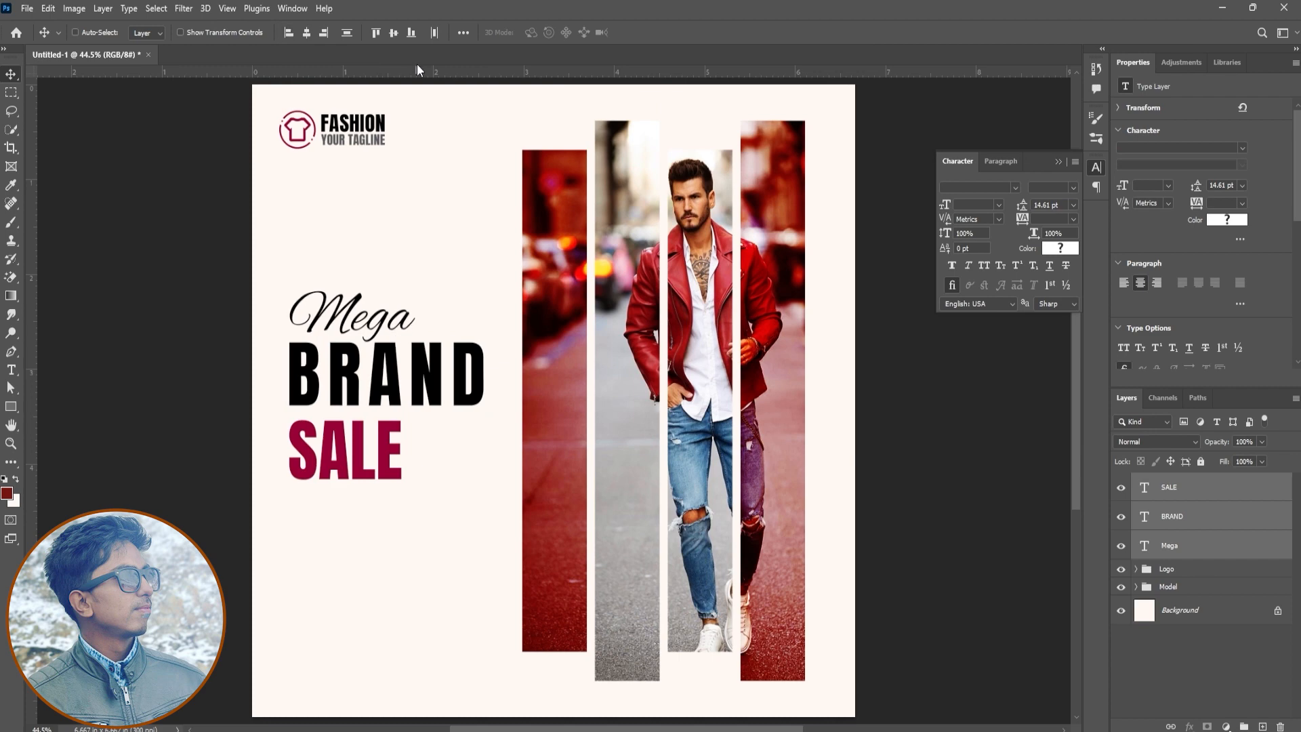
pyautogui.click(1199, 493)
pyautogui.moveTo(497, 515); pyautogui.dragTo(496, 510)
# Change the colour of the BRAND and Mega texts to dark grey 232323
pyautogui.click(1176, 525)
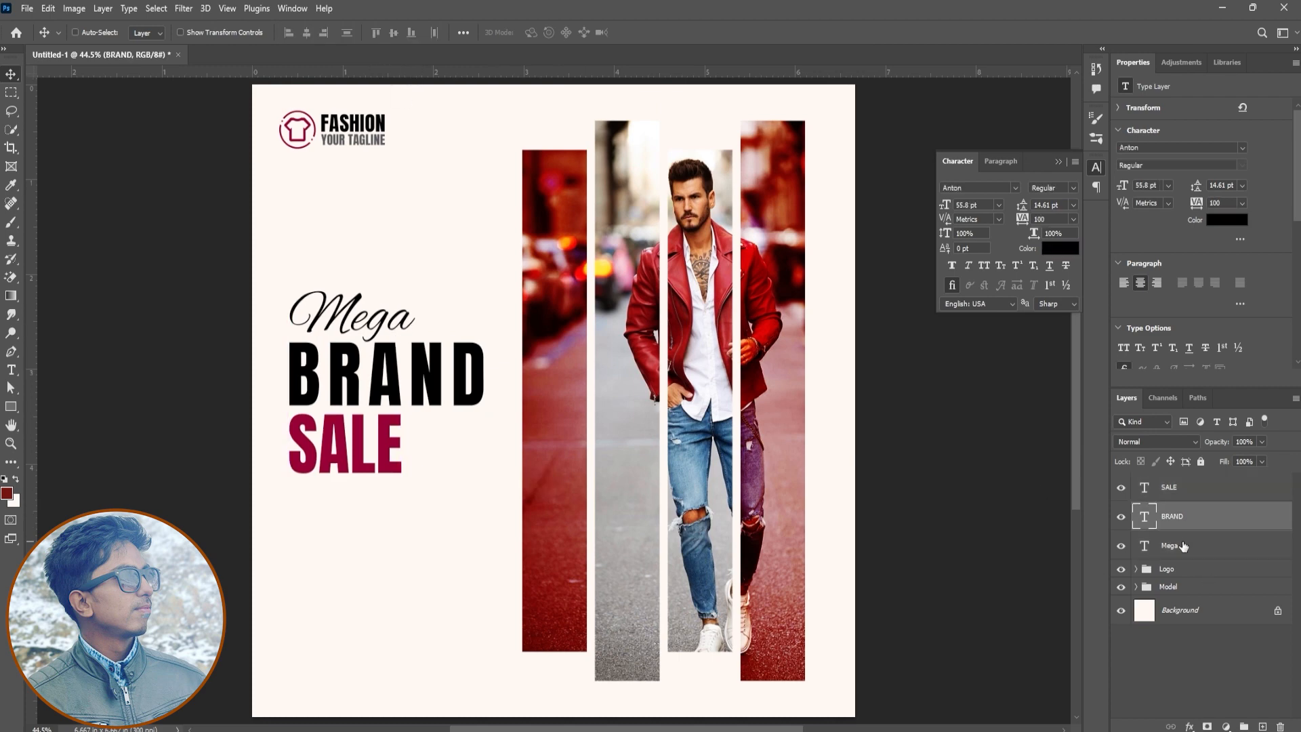
pyautogui.keyDown('ctrl'); pyautogui.click(1182, 545); pyautogui.keyUp('ctrl')
pyautogui.click(1053, 251)
pyautogui.moveTo(951, 636); pyautogui.dragTo(932, 641)
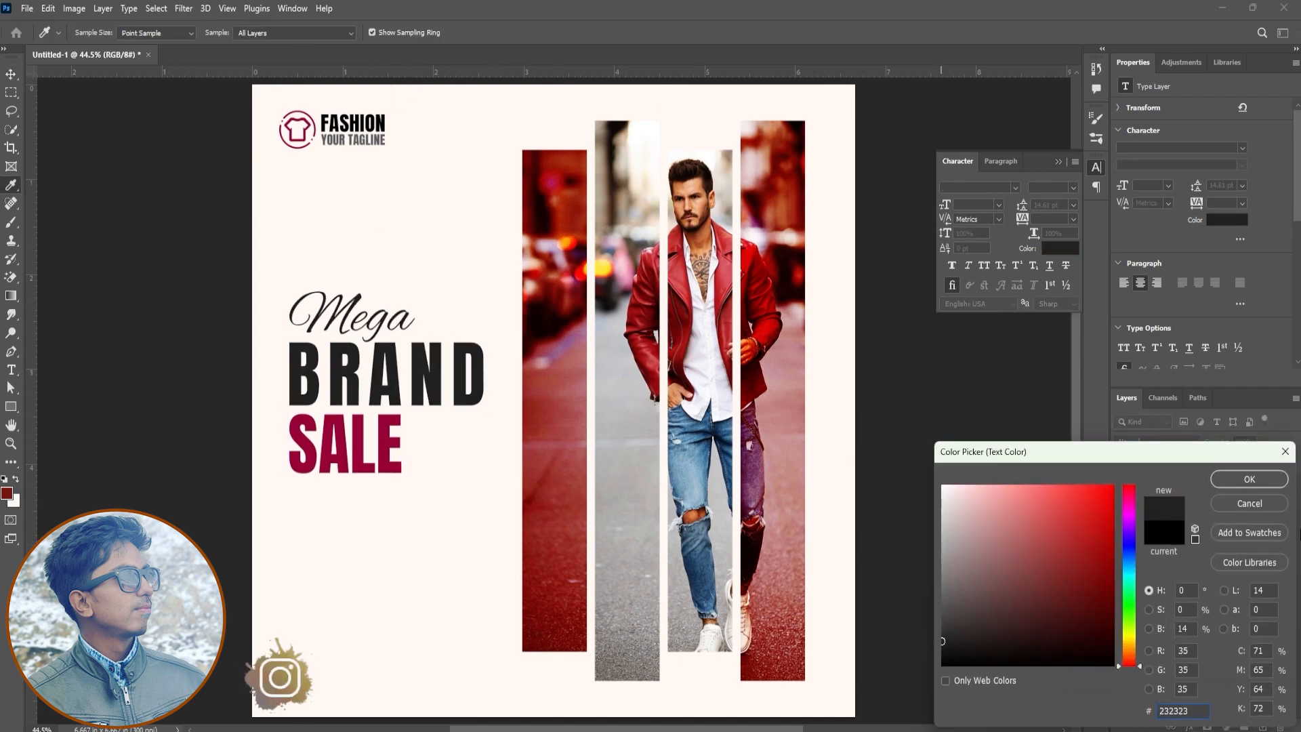
pyautogui.click(1271, 484)
# Recolour the logo's Fashion text with the dark grey sampled from BRAND
pyautogui.keyDown('ctrl'); pyautogui.click(376, 126); pyautogui.keyUp('ctrl')
pyautogui.click(1047, 249)
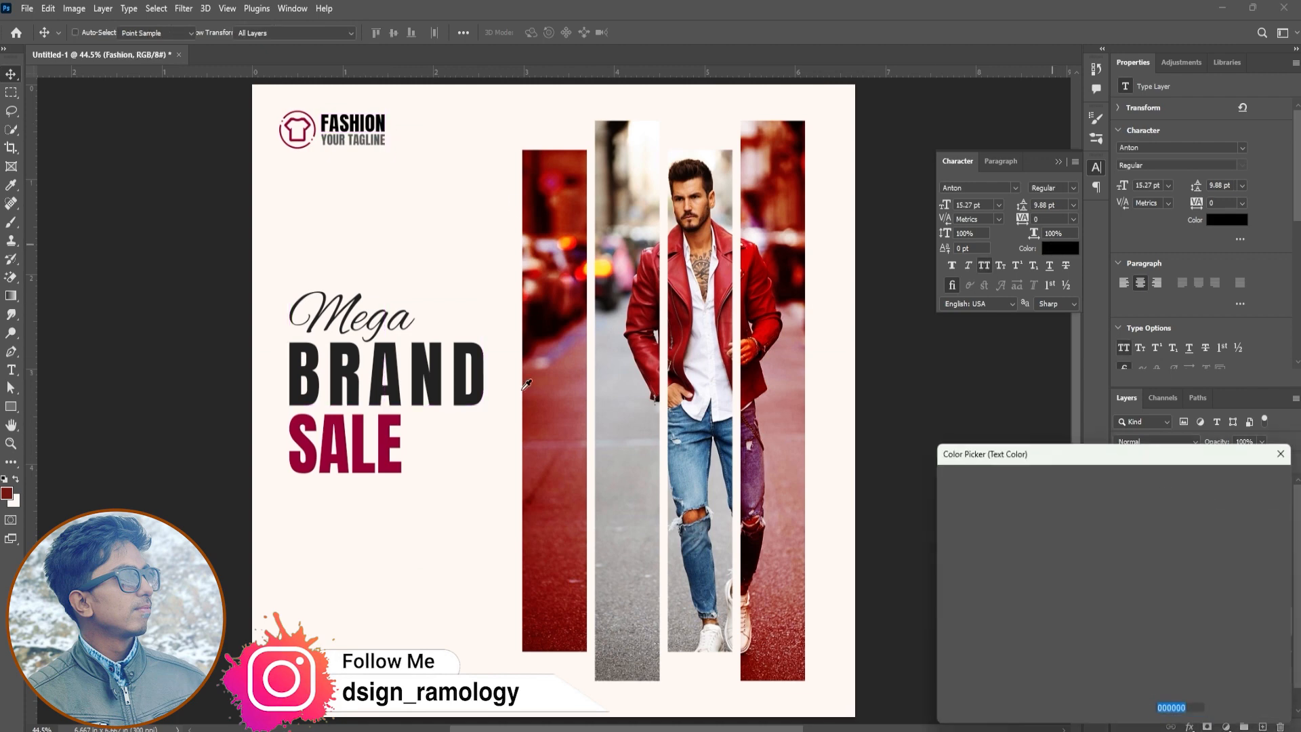
pyautogui.click(461, 349)
pyautogui.press('Return')
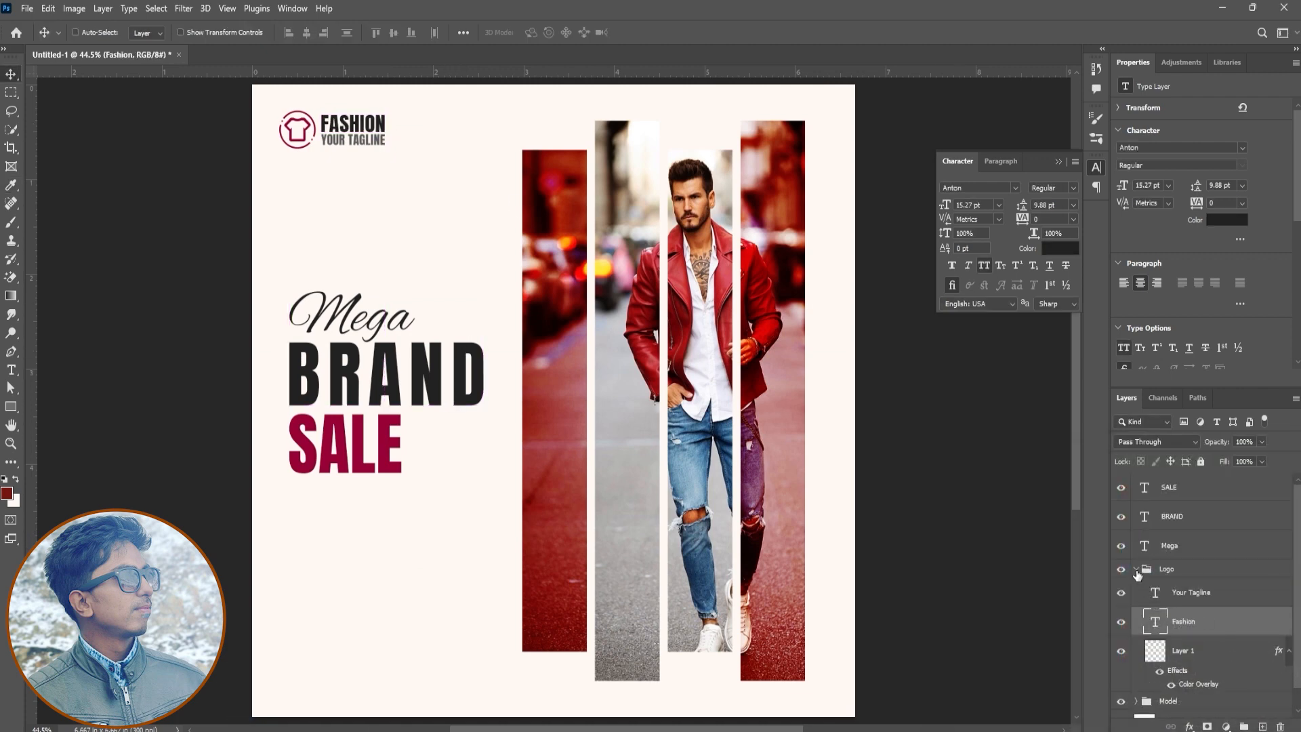
# Collapse the Logo group and move Mega, BRAND and SALE up together
pyautogui.click(1135, 569)
pyautogui.click(1182, 545)
pyautogui.keyDown('shift'); pyautogui.click(1182, 487); pyautogui.keyUp('shift')
pyautogui.moveTo(422, 537); pyautogui.dragTo(421, 513)
# Try to align the three headline texts to the canvas's left edge and reposition them from there
pyautogui.hotkey('ctrl', 'a')
pyautogui.click(288, 33)
pyautogui.hotkey('ctrl', 'd')
pyautogui.moveTo(348, 388); pyautogui.dragTo(352, 392)
pyautogui.hotkey('ctrl', 'z')
pyautogui.hotkey('ctrl', 'z')
pyautogui.hotkey('ctrl', 'z')
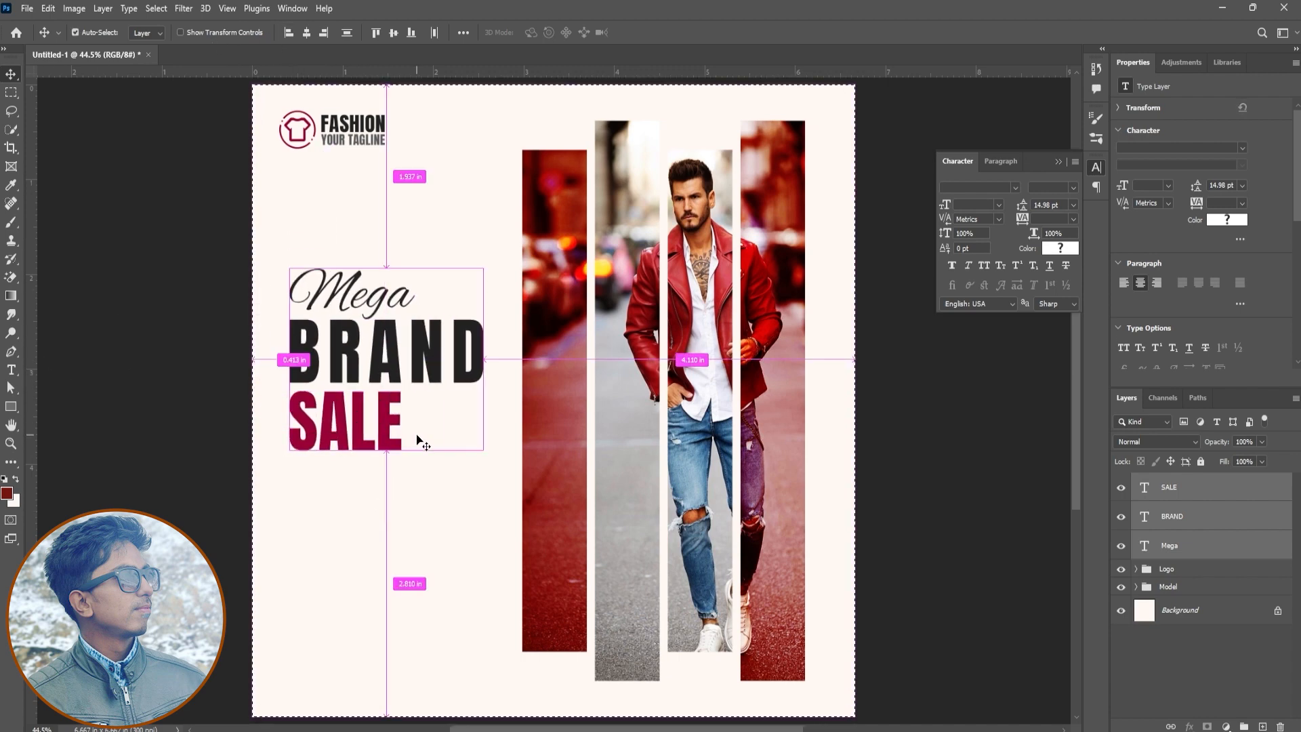
pyautogui.hotkey('ctrl', 'z')
# Shift the three headline texts so their left edges line up with the T-shirt logo
pyautogui.moveTo(441, 377); pyautogui.dragTo(430, 368)
# Place a vertical guide at the headline's left edge and draw a horizontal line about 651 px long under SALE
pyautogui.click(12, 352)
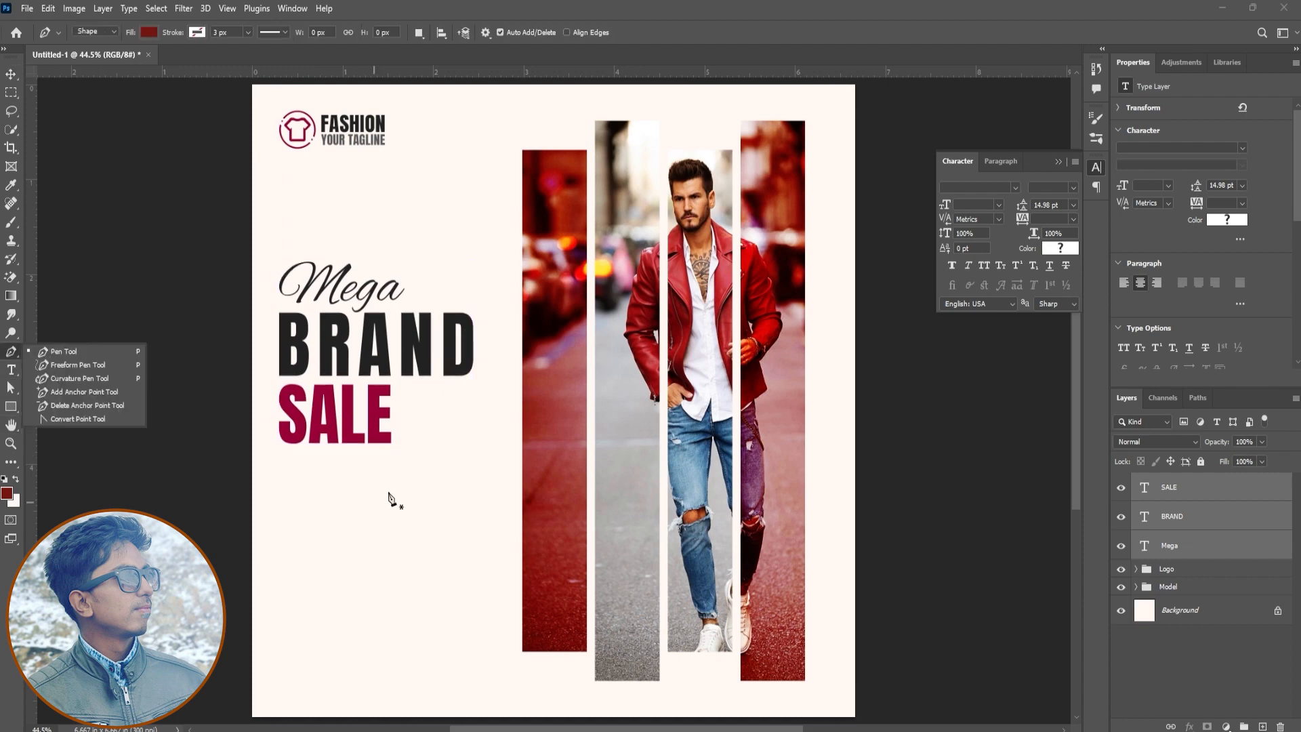
pyautogui.moveTo(35, 308); pyautogui.dragTo(276, 359)
pyautogui.click(275, 458)
pyautogui.click(472, 458)
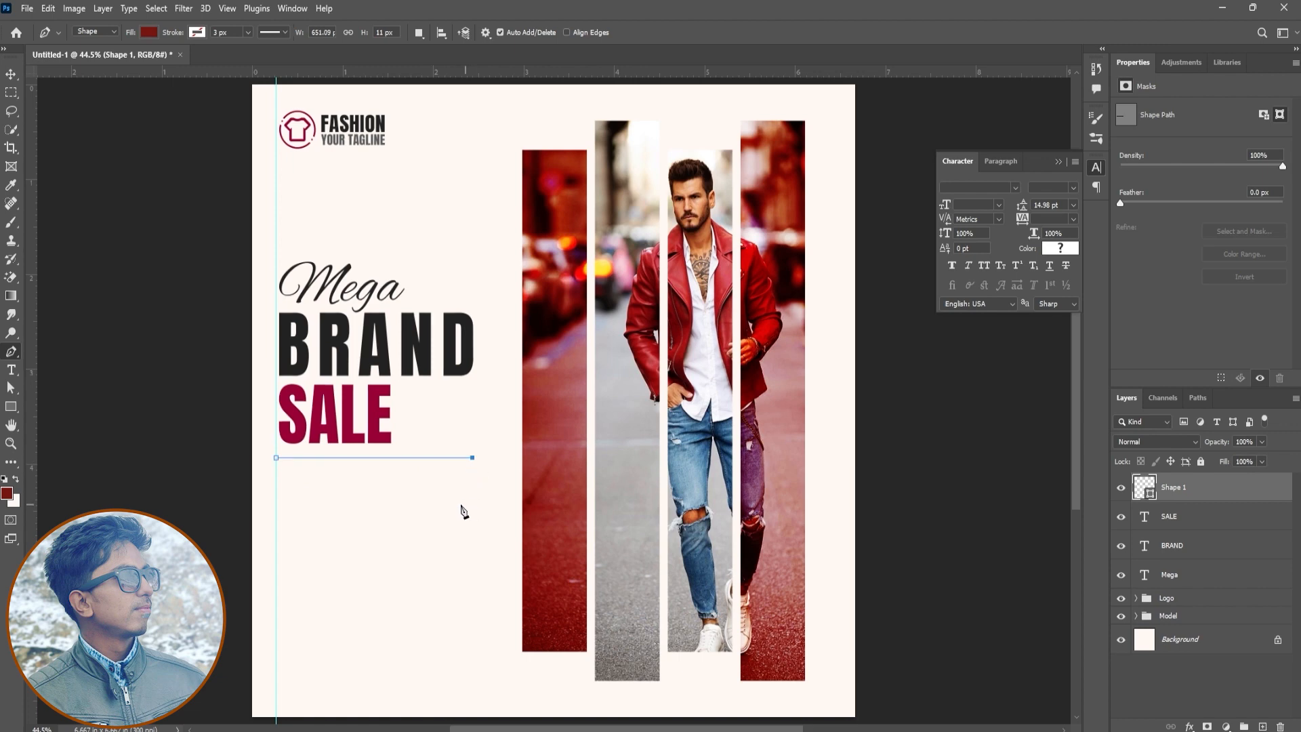
# Give the line a crimson stroke about 7 px thick and nudge it closer to SALE
pyautogui.click(196, 33)
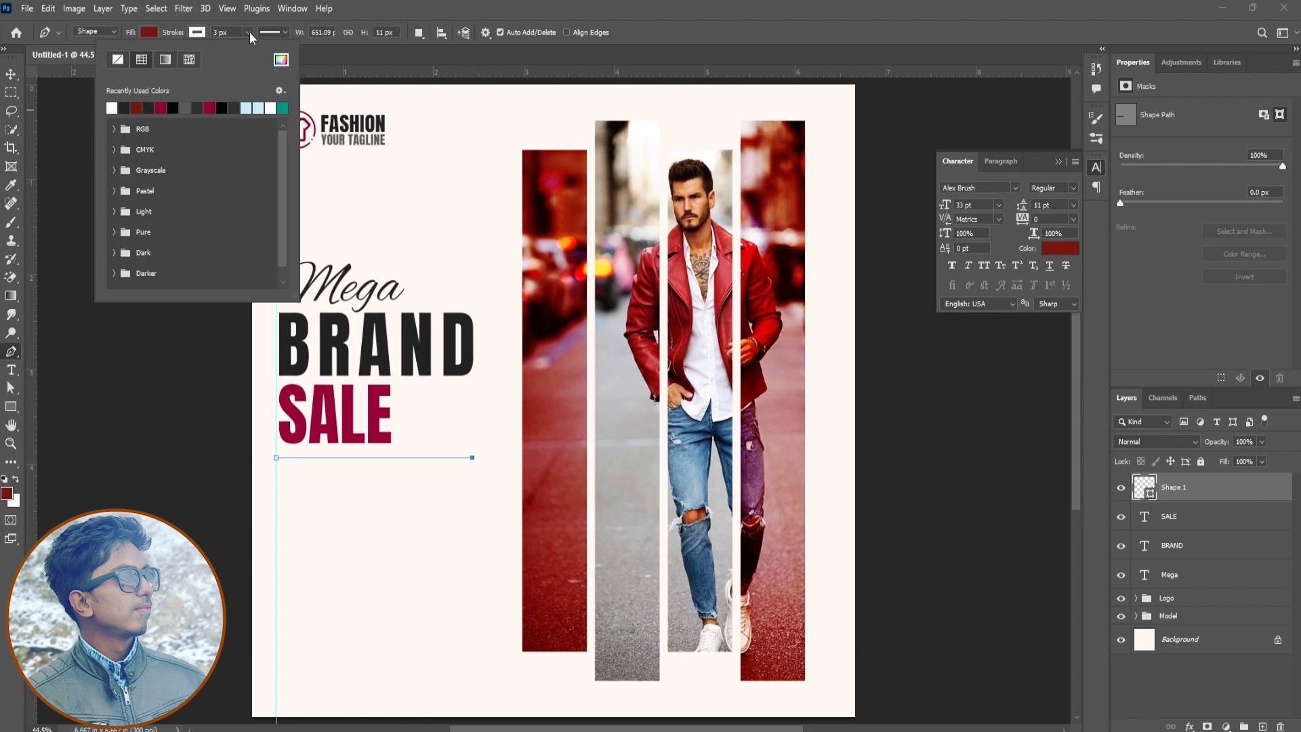
pyautogui.click(161, 106)
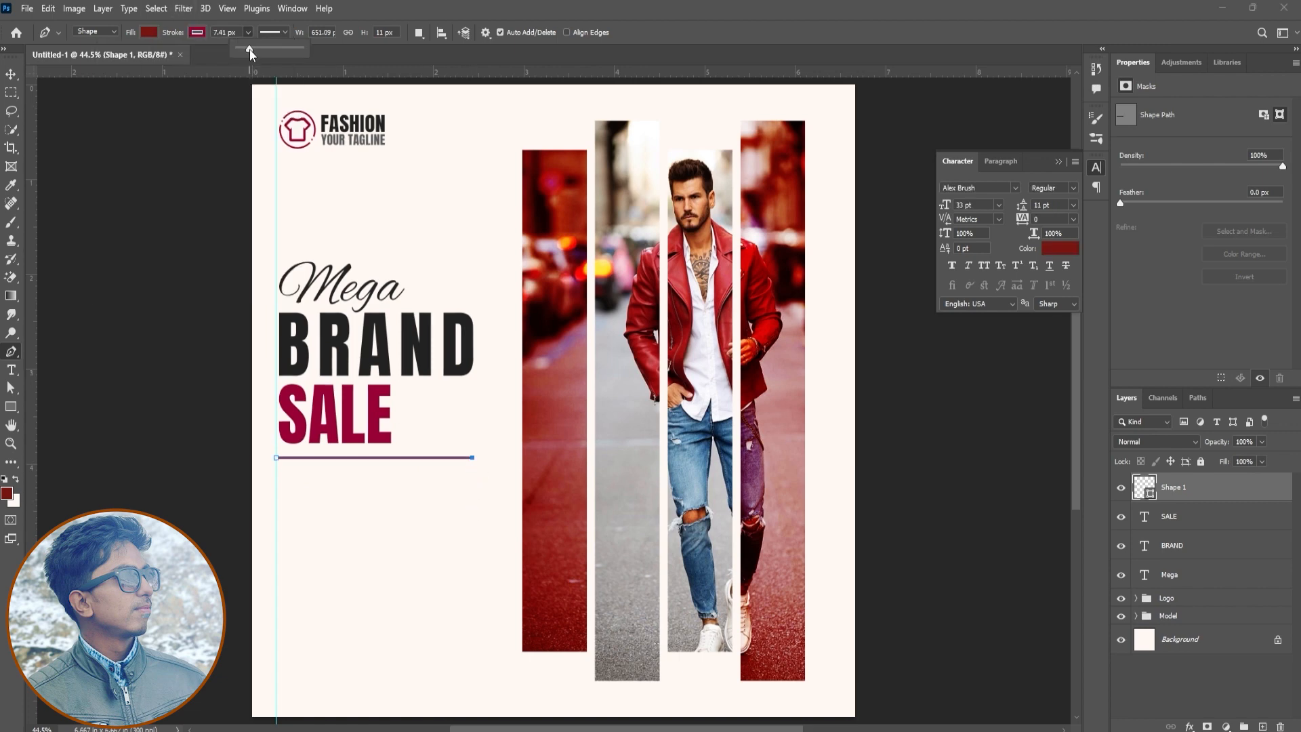
pyautogui.press('v')
pyautogui.moveTo(455, 573); pyautogui.dragTo(454, 568)
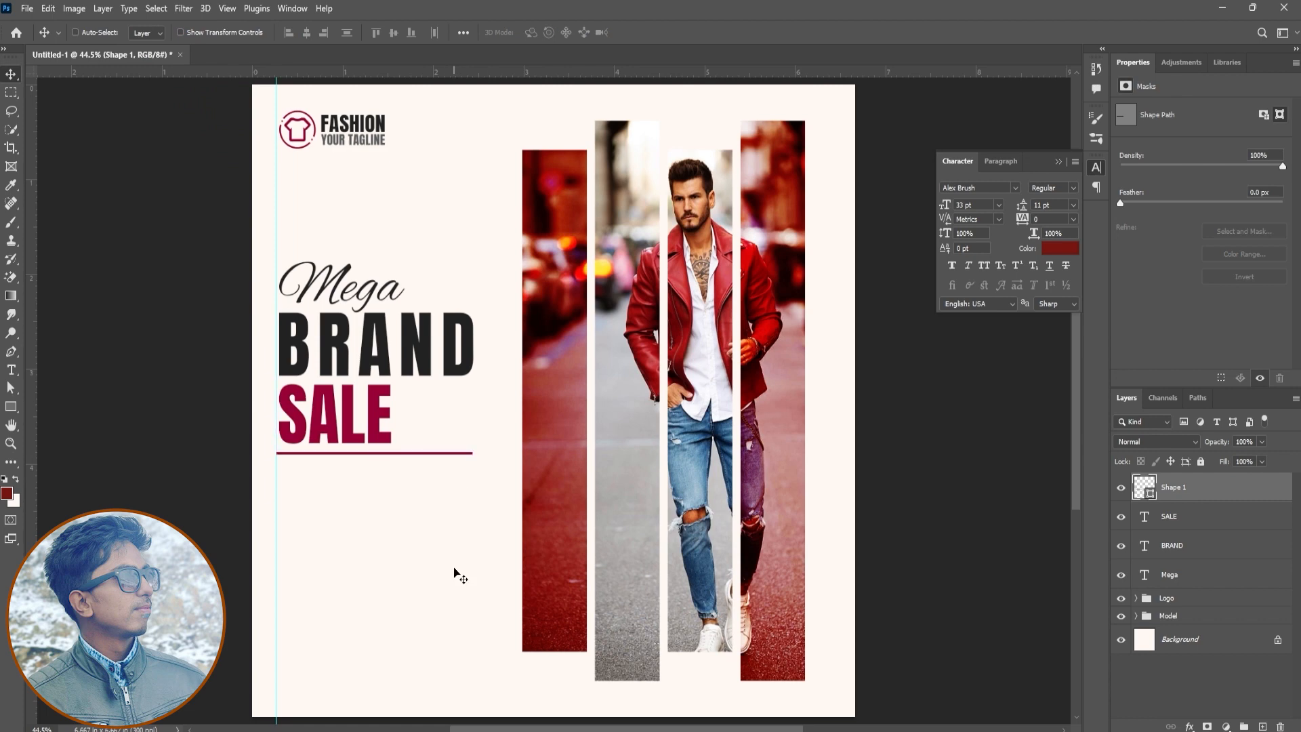
# Align the left edges of the line and the Mega, BRAND and SALE texts
pyautogui.keyDown('shift'); pyautogui.click(1198, 584); pyautogui.keyUp('shift')
pyautogui.click(292, 32)
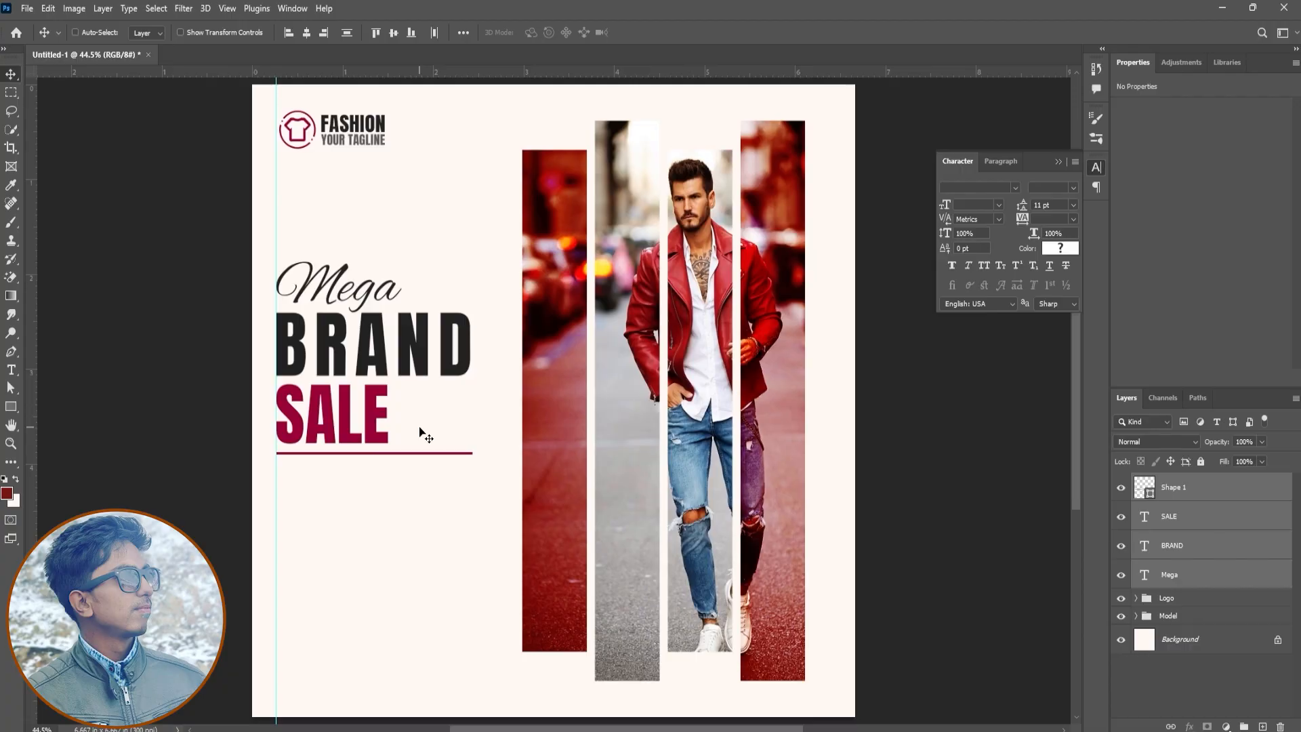
pyautogui.hotkey('alt', 'Tab')
pyautogui.hotkey('alt', 'Tab')
# Move the Mega text down slightly so it sits closer to BRAND
pyautogui.click(1246, 582)
pyautogui.moveTo(450, 252); pyautogui.dragTo(455, 289)
pyautogui.press('Up')
pyautogui.press('Up')
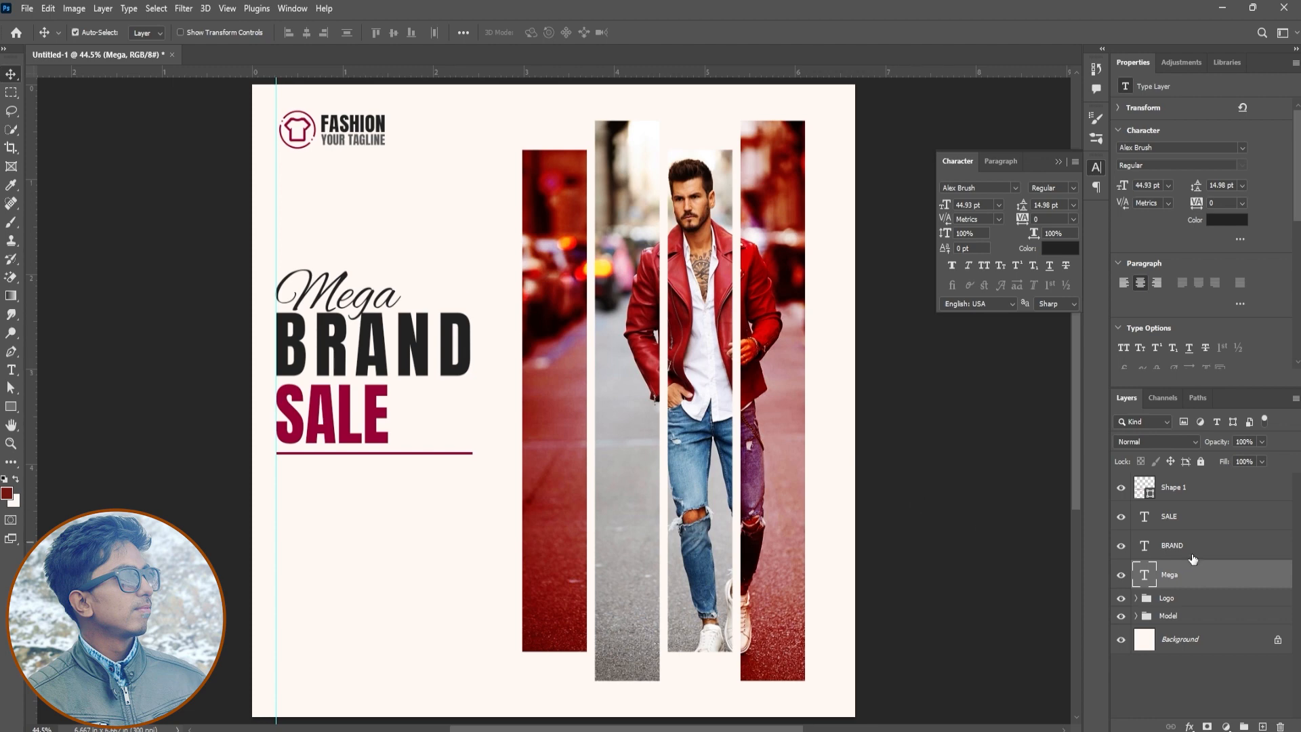
# Move the headline texts up to widen the gaps between BRAND, SALE and the line
pyautogui.keyDown('shift'); pyautogui.click(1192, 557); pyautogui.keyUp('shift')
pyautogui.moveTo(470, 369); pyautogui.dragTo(449, 328)
pyautogui.click(1203, 525)
pyautogui.keyDown('shift'); pyautogui.click(1188, 571); pyautogui.keyUp('shift')
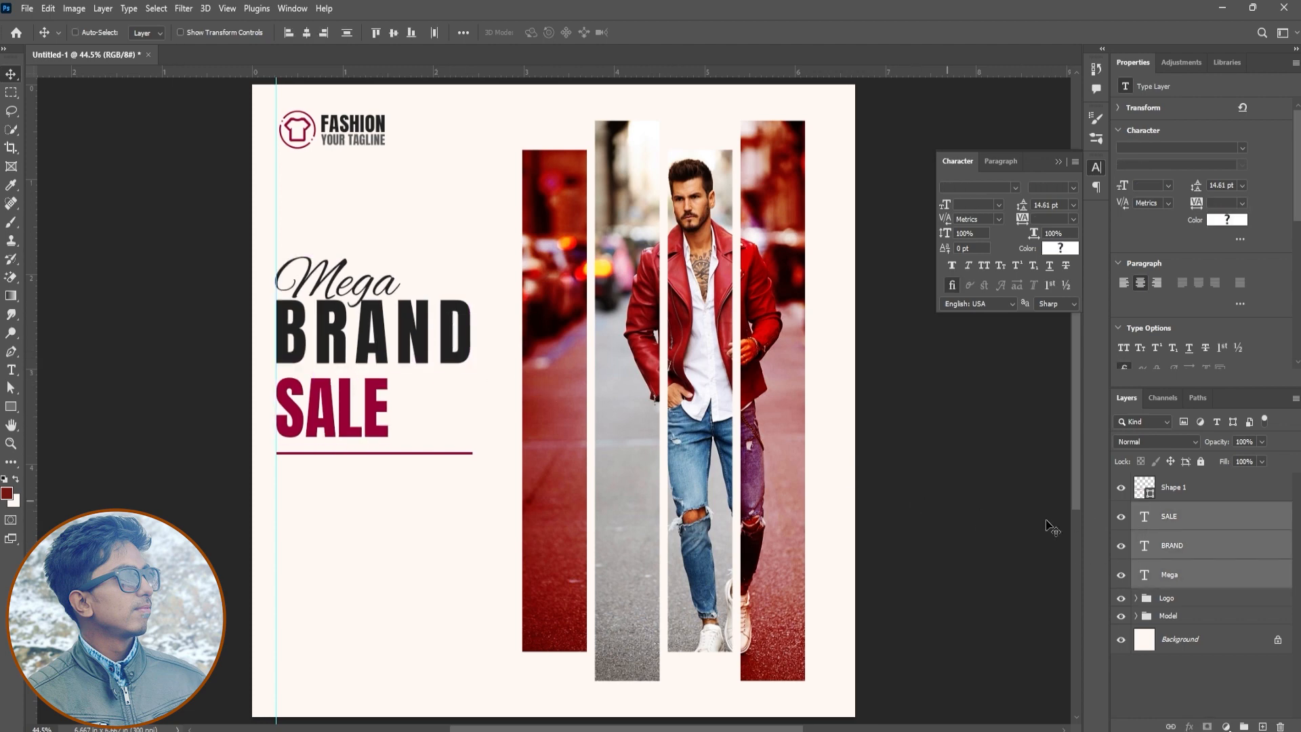
# Realign the line and all headline texts along their left edges and try moving the whole block up
pyautogui.keyDown('ctrl'); pyautogui.click(1177, 498); pyautogui.keyUp('ctrl')
pyautogui.click(289, 36)
pyautogui.moveTo(381, 367); pyautogui.dragTo(381, 358)
pyautogui.hotkey('ctrl', 'z')
pyautogui.keyDown('ctrl'); pyautogui.keyDown('shift'); pyautogui.click(390, 348); pyautogui.keyUp('shift'); pyautogui.keyUp('ctrl')
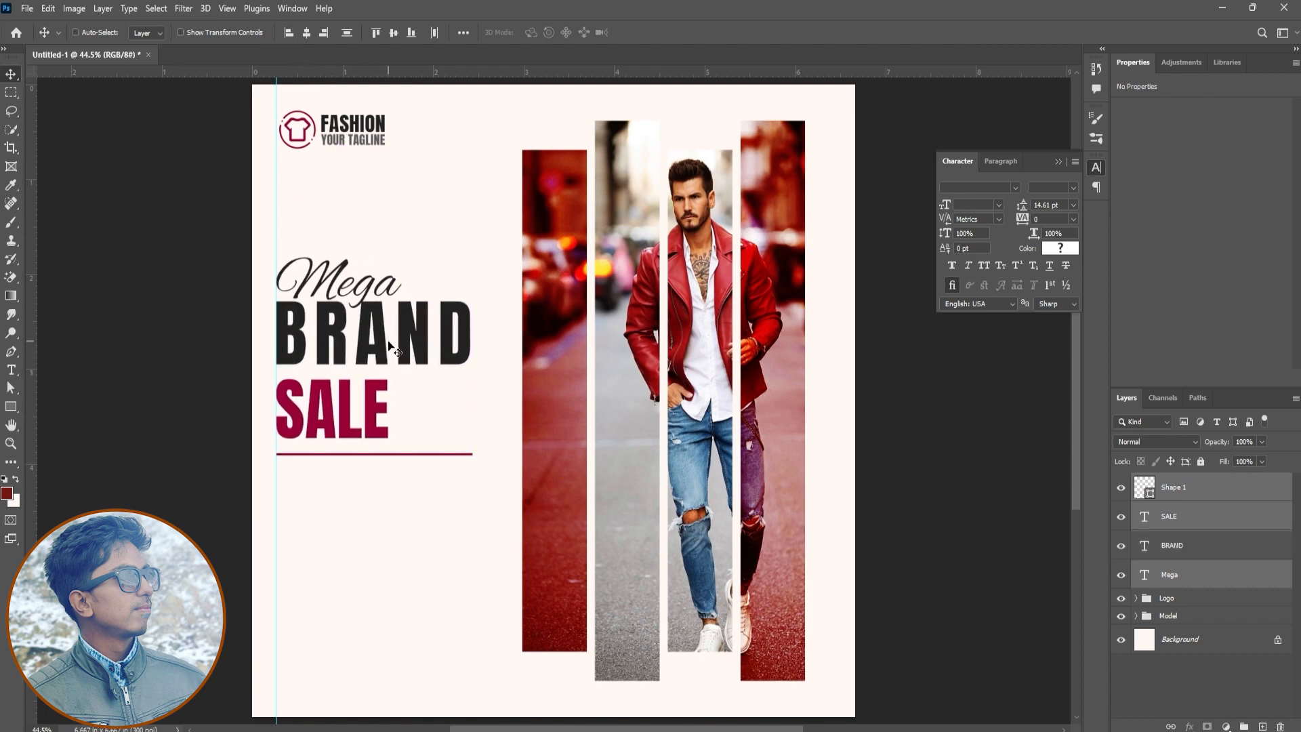
# Move the headline texts and line up, group them as Title, and shift the group further up to leave room below
pyautogui.press('Up')
pyautogui.press('Up')
pyautogui.press('Up')
pyautogui.press('Up')
pyautogui.hotkey('ctrl', 'g')
pyautogui.doubleClick(1169, 481)
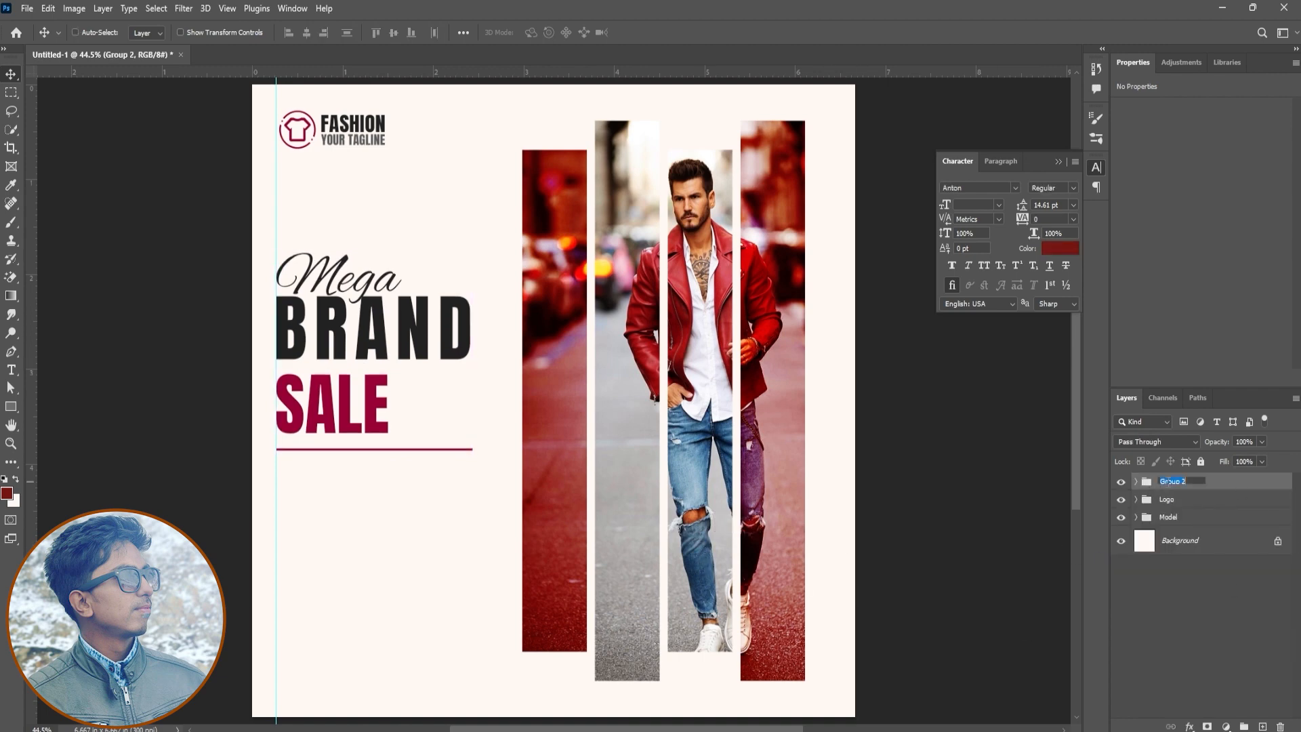
pyautogui.press('Return')
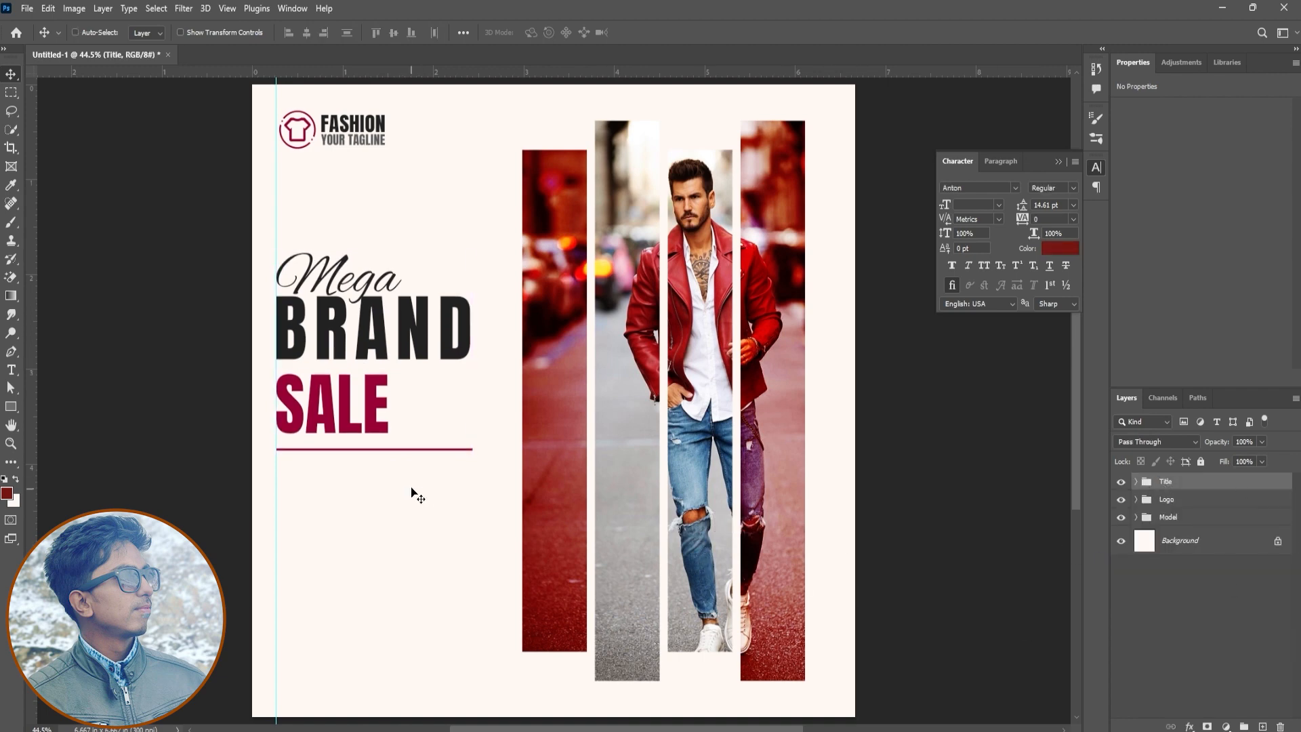
pyautogui.hotkey('shift', 'Up')
pyautogui.hotkey('shift', 'Up')
pyautogui.hotkey('shift', 'Up')
pyautogui.hotkey('shift', 'Up')
pyautogui.hotkey('shift', 'Up')
pyautogui.hotkey('shift', 'Up')
# Add a left-aligned placeholder paragraph below the line at 9 pt with automatic leading
pyautogui.press('t')
pyautogui.moveTo(276, 466); pyautogui.dragTo(503, 552)
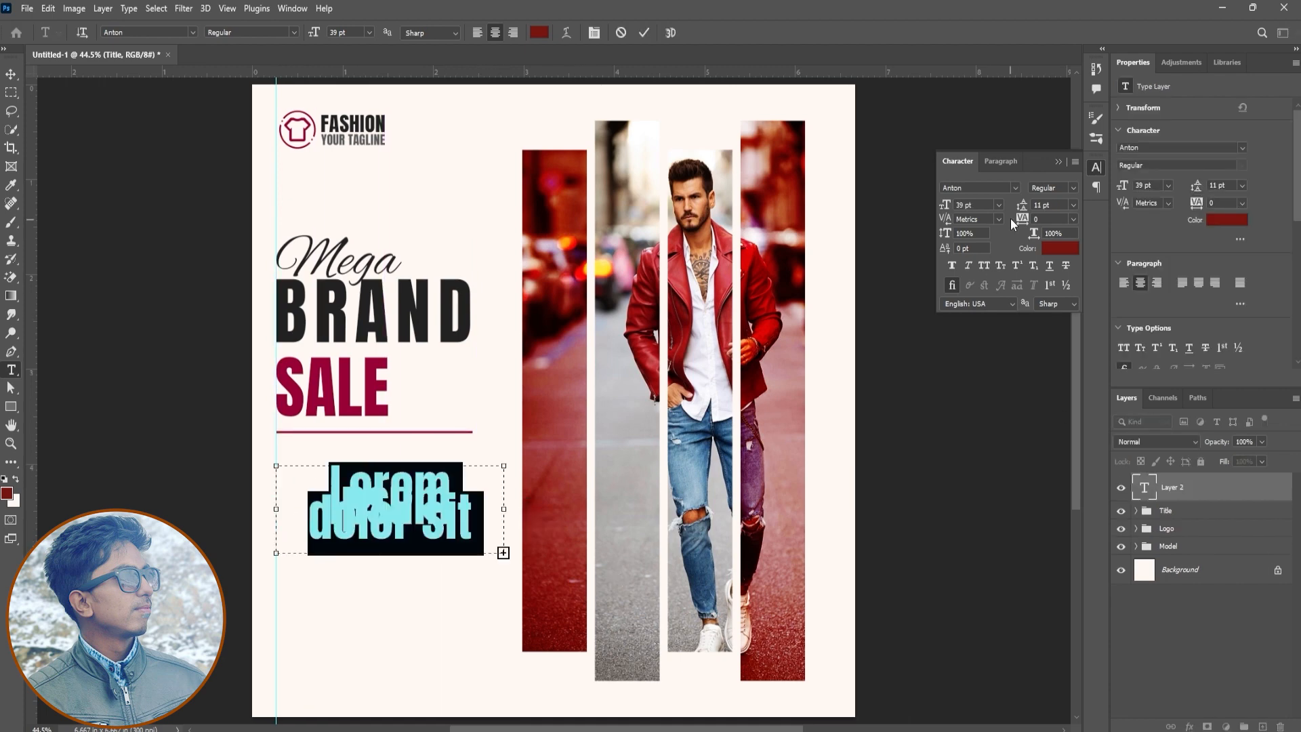
pyautogui.moveTo(943, 210); pyautogui.dragTo(949, 218)
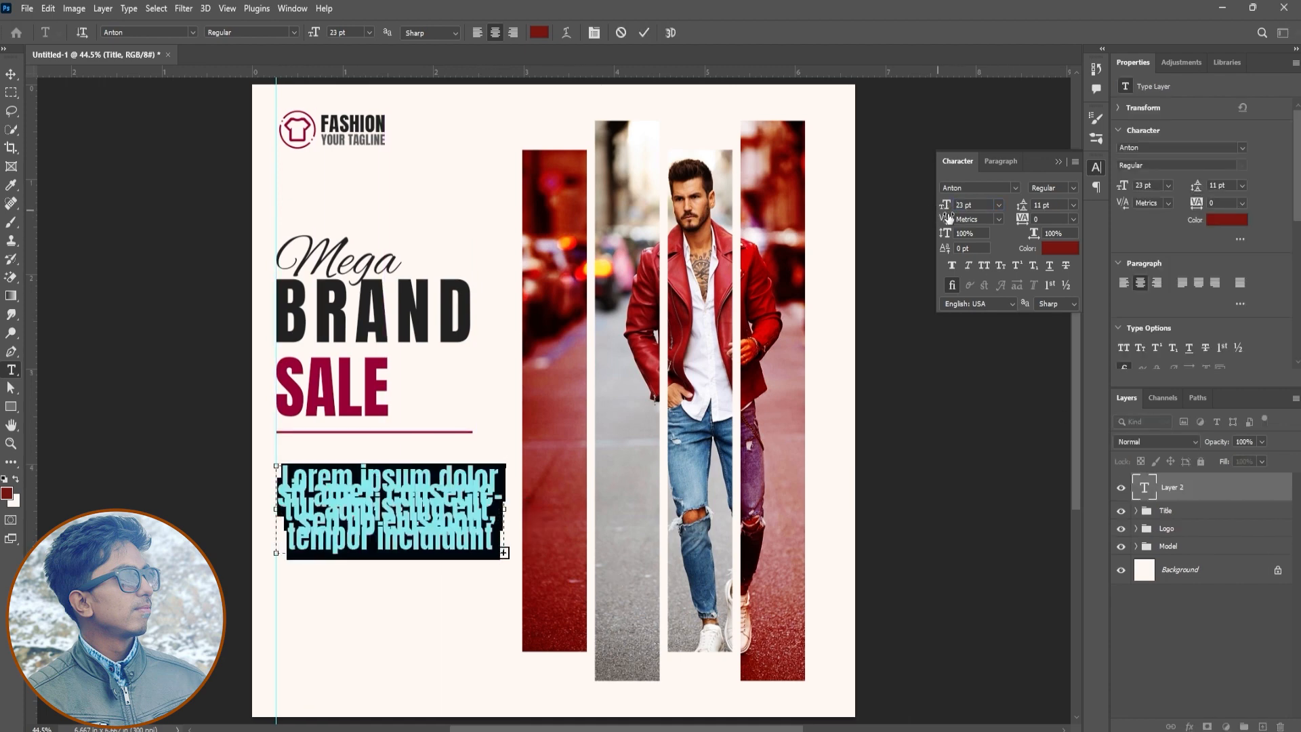
pyautogui.click(476, 32)
pyautogui.click(1073, 205)
pyautogui.click(1056, 216)
pyautogui.moveTo(944, 205); pyautogui.dragTo(935, 223)
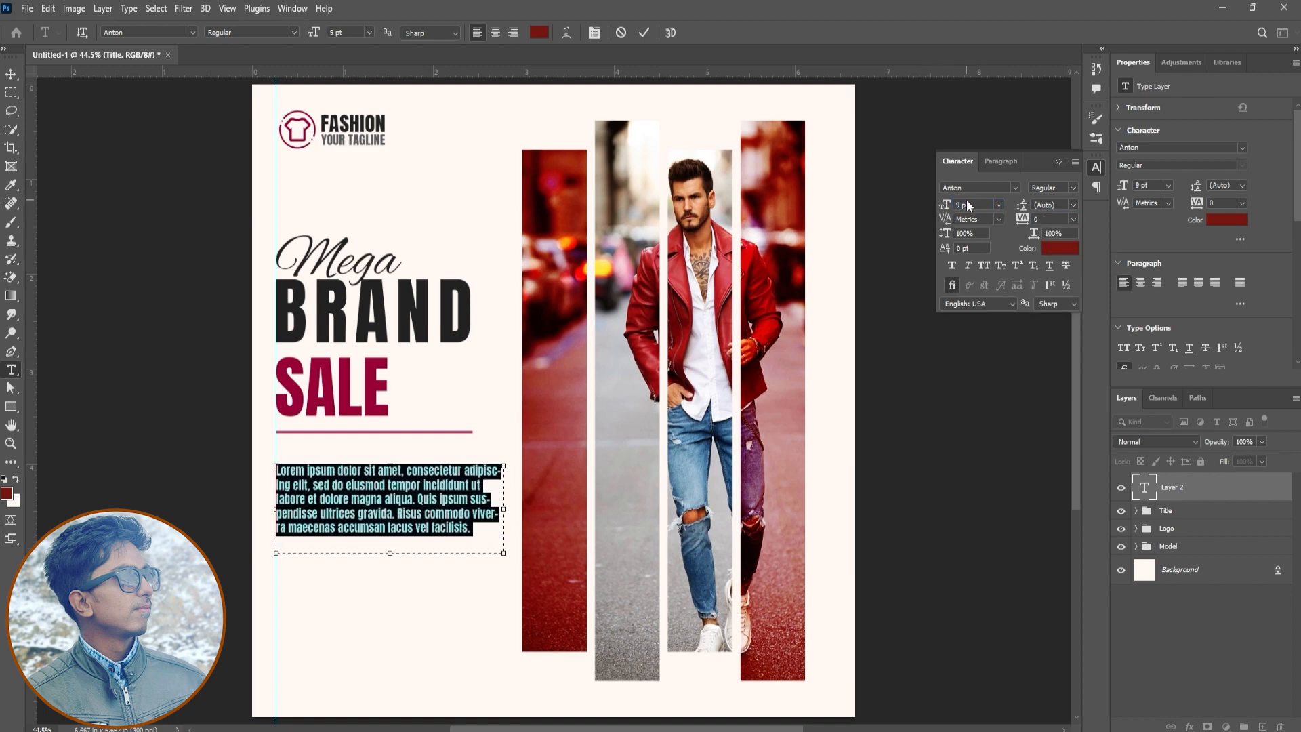
# Set the paragraph to Lato Regular with faux italic and match its color to the logo's grey tagline
pyautogui.click(992, 188)
pyautogui.write('Lato')
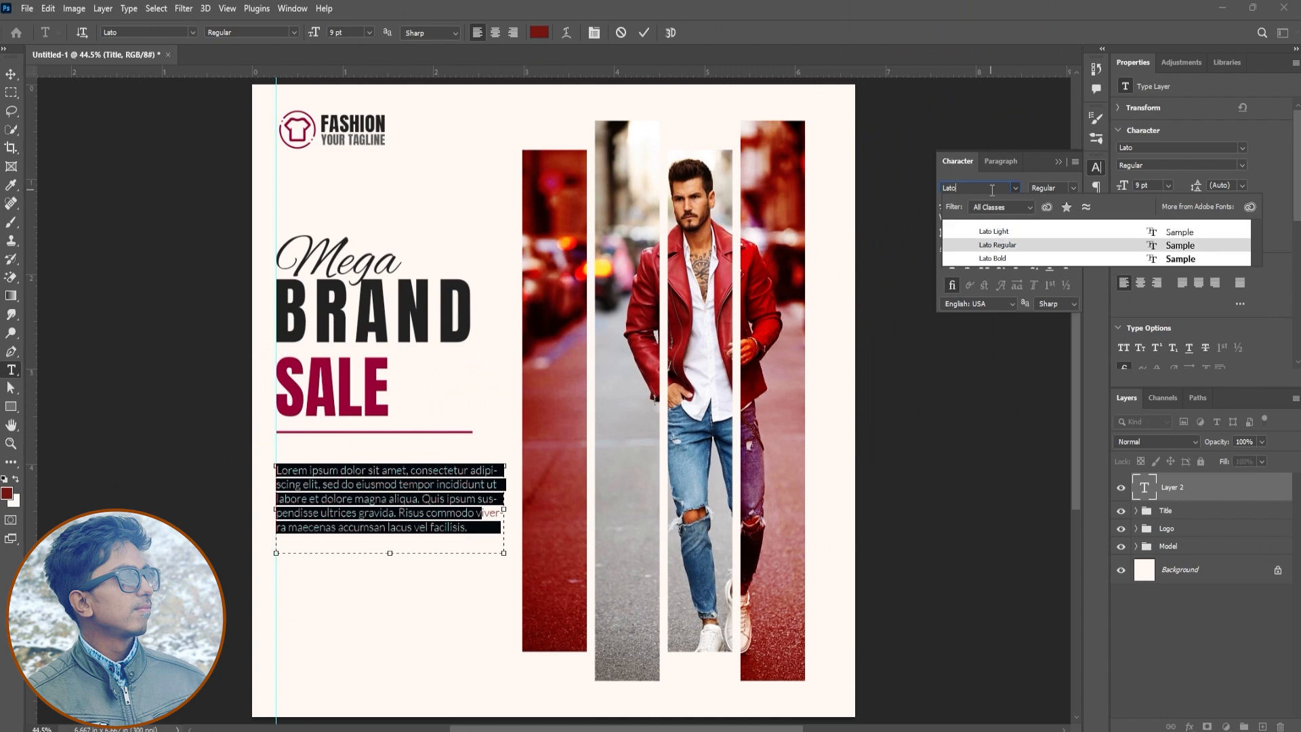
pyautogui.press('Return')
pyautogui.click(984, 265)
pyautogui.click(984, 265)
pyautogui.click(968, 265)
pyautogui.click(1060, 248)
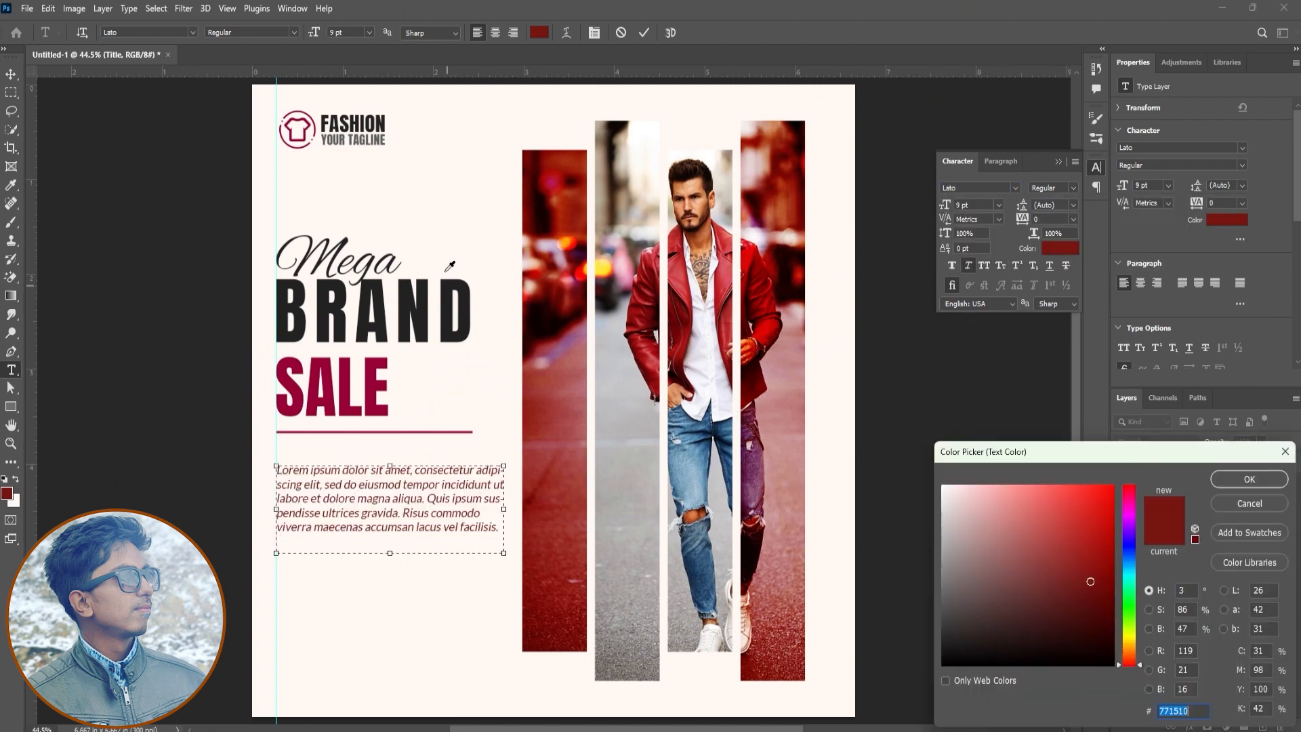
pyautogui.click(388, 135)
pyautogui.click(1249, 479)
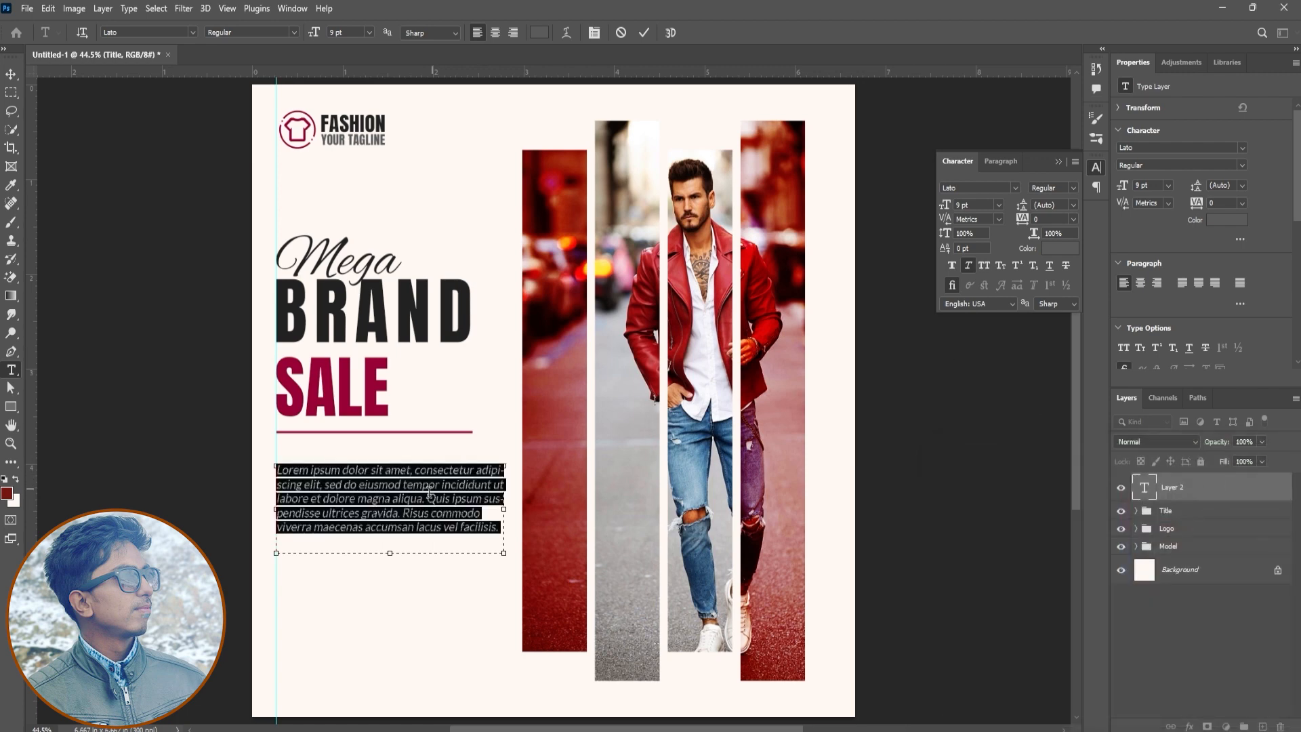
# Delete the paragraph's text from "Quis ipsum" to the end
pyautogui.moveTo(431, 498); pyautogui.dragTo(542, 584)
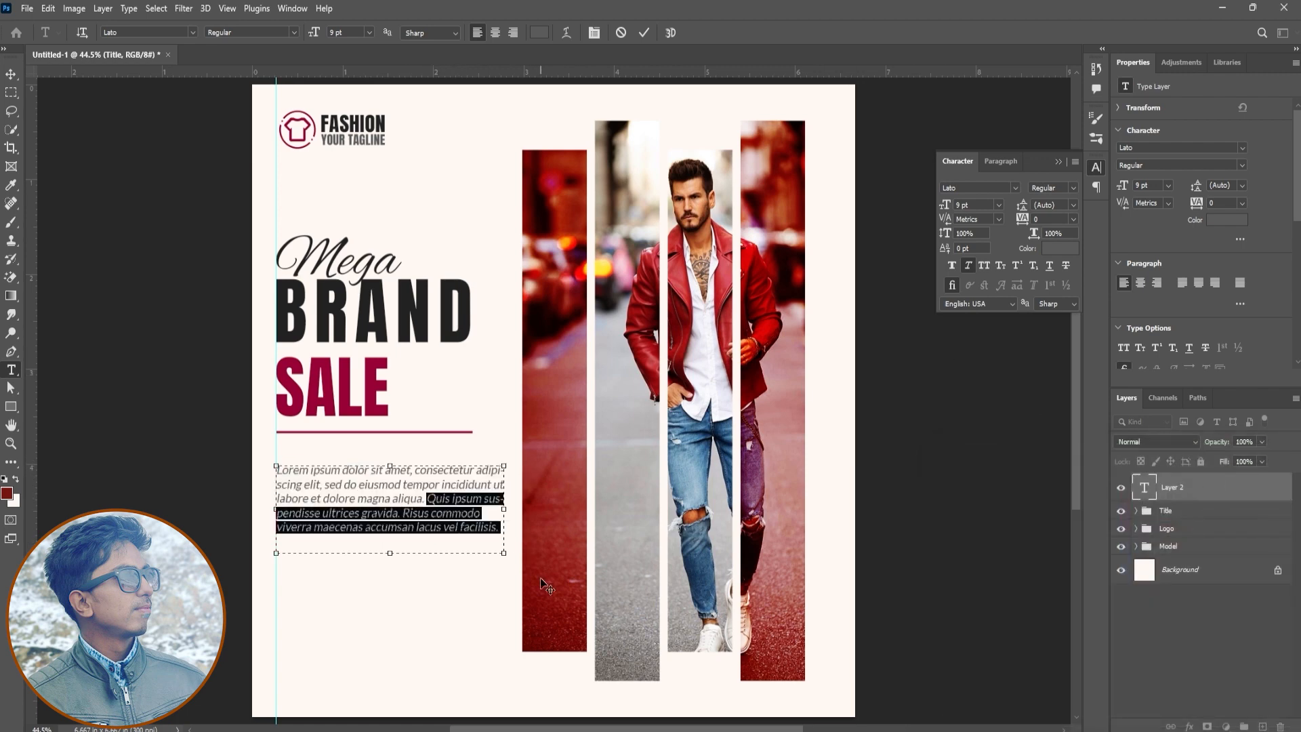
pyautogui.press('BackSpace')
# Try enlarging the paragraph text to 10 pt
pyautogui.hotkey('ctrl', 'a')
pyautogui.moveTo(941, 206); pyautogui.dragTo(945, 206)
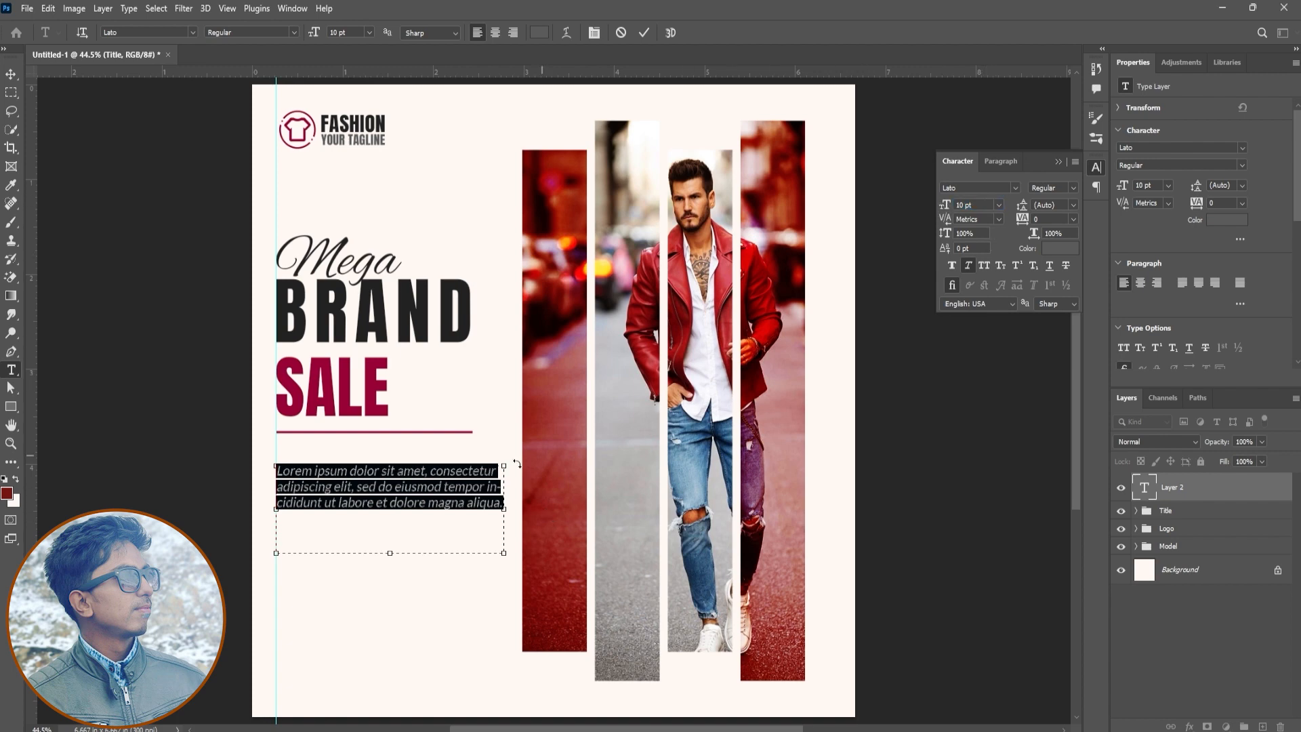
pyautogui.hotkey('ctrl', 'z')
pyautogui.hotkey('ctrl', 'z')
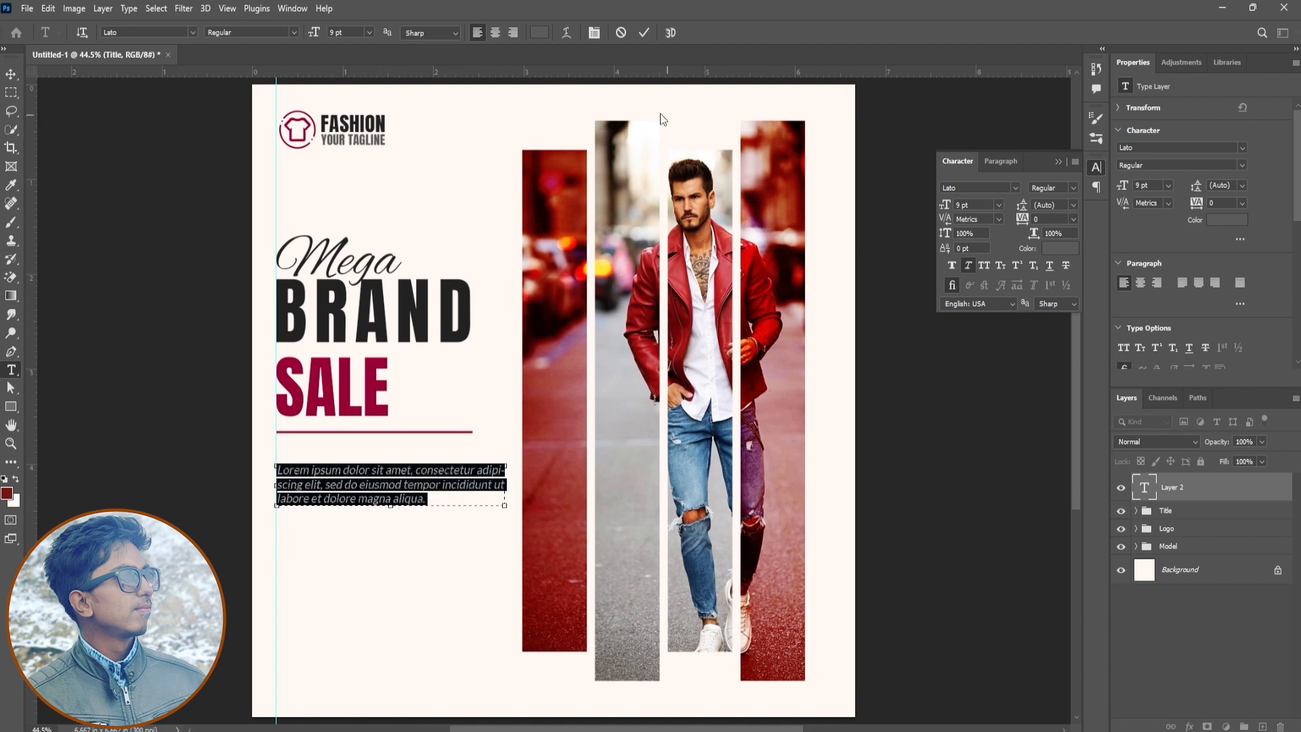
# Finish editing the paragraph and move it up closer to the line under SALE
pyautogui.click(626, 130)
pyautogui.press('v')
pyautogui.moveTo(465, 616); pyautogui.dragTo(467, 600)
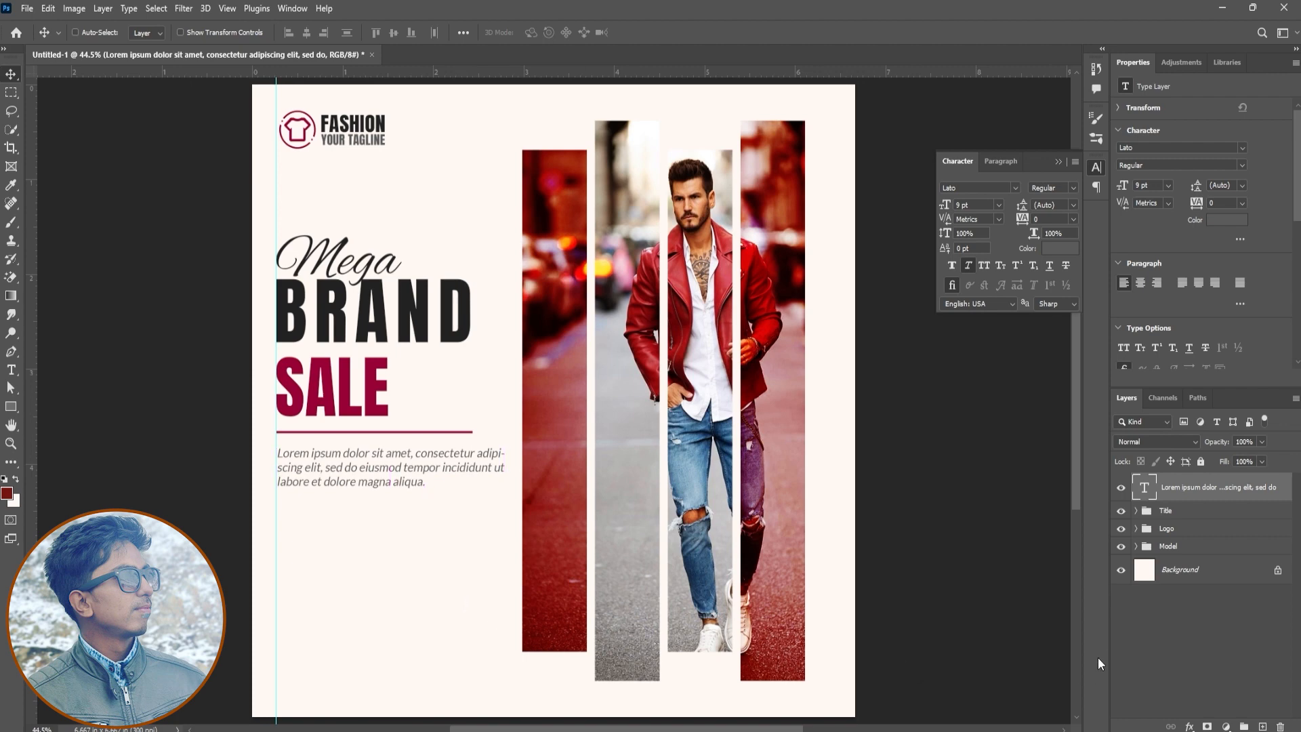
# Draw a rounded rectangle about 1.94 × 0.51 in with 0.24 in corners below the paragraph and fill it with crimson
pyautogui.click(10, 407)
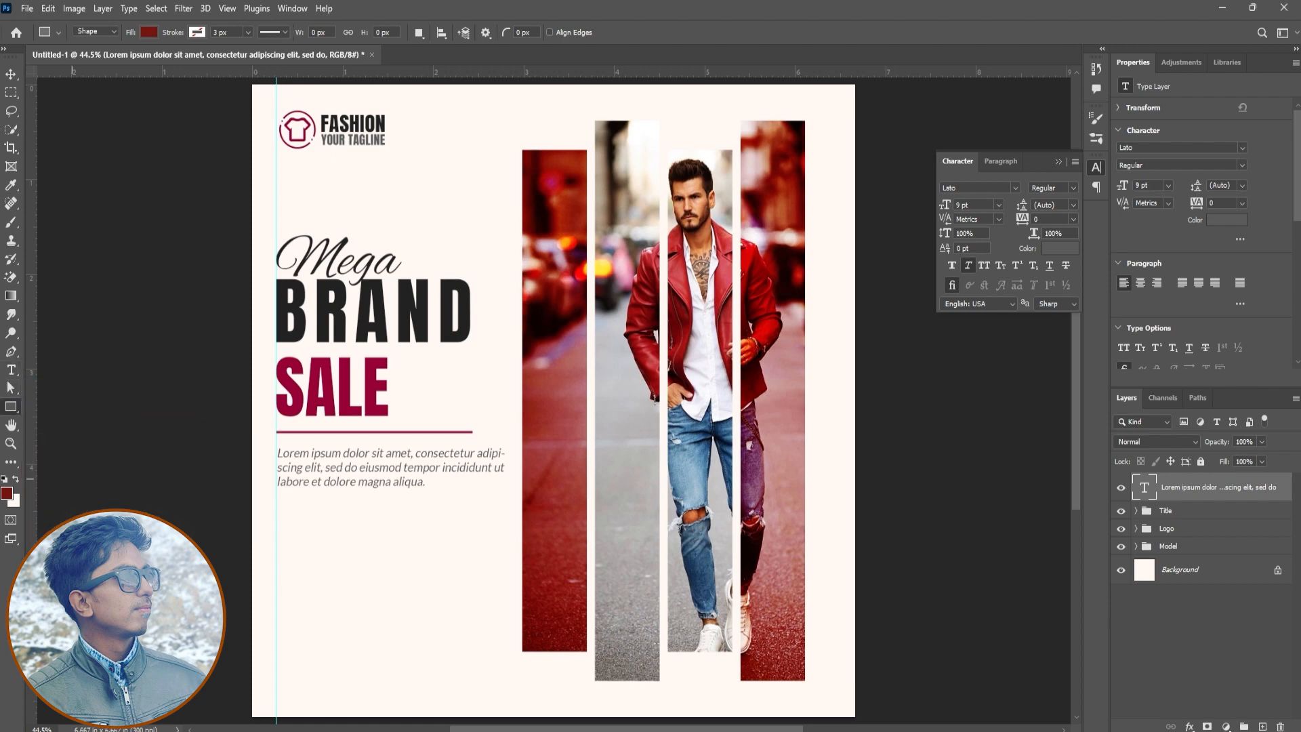
pyautogui.moveTo(275, 522)
pyautogui.mouseDown()
pyautogui.moveTo(452, 570)
pyautogui.moveTo(431, 547)
pyautogui.mouseUp()
pyautogui.press('v')
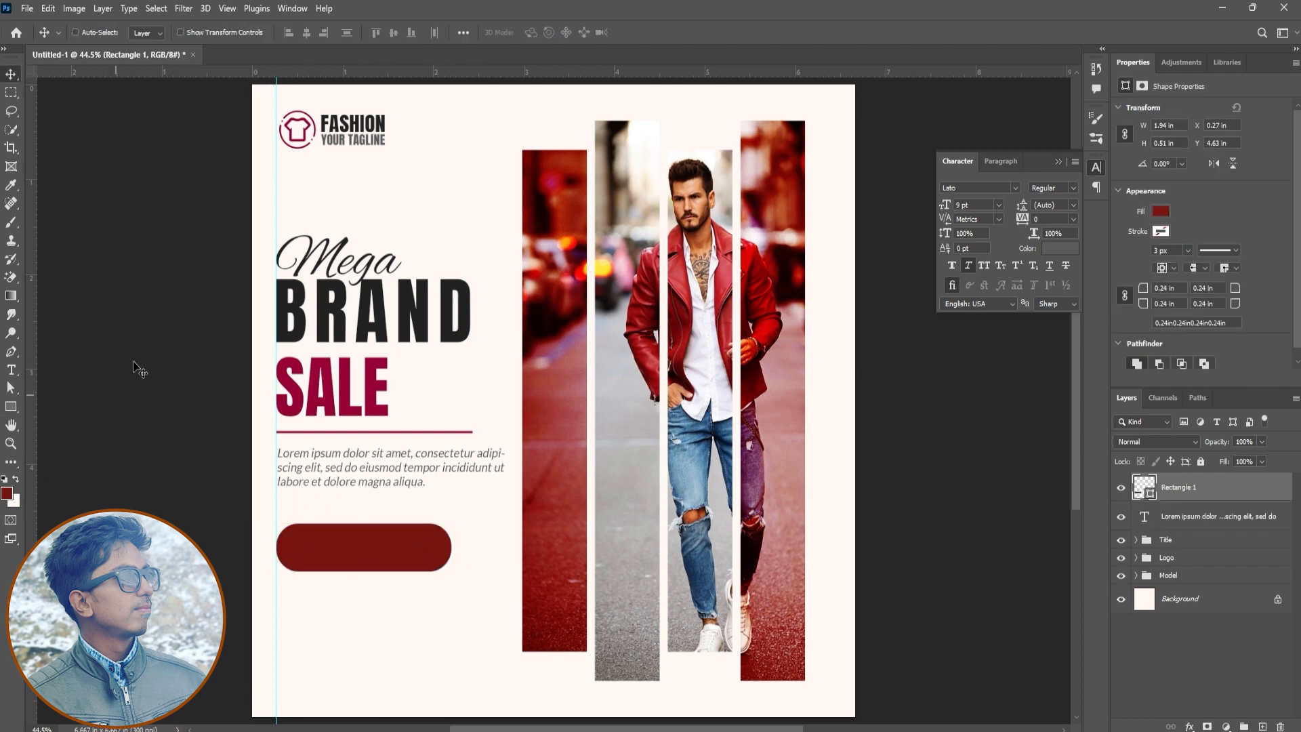
pyautogui.click(11, 407)
pyautogui.click(147, 33)
pyautogui.click(82, 116)
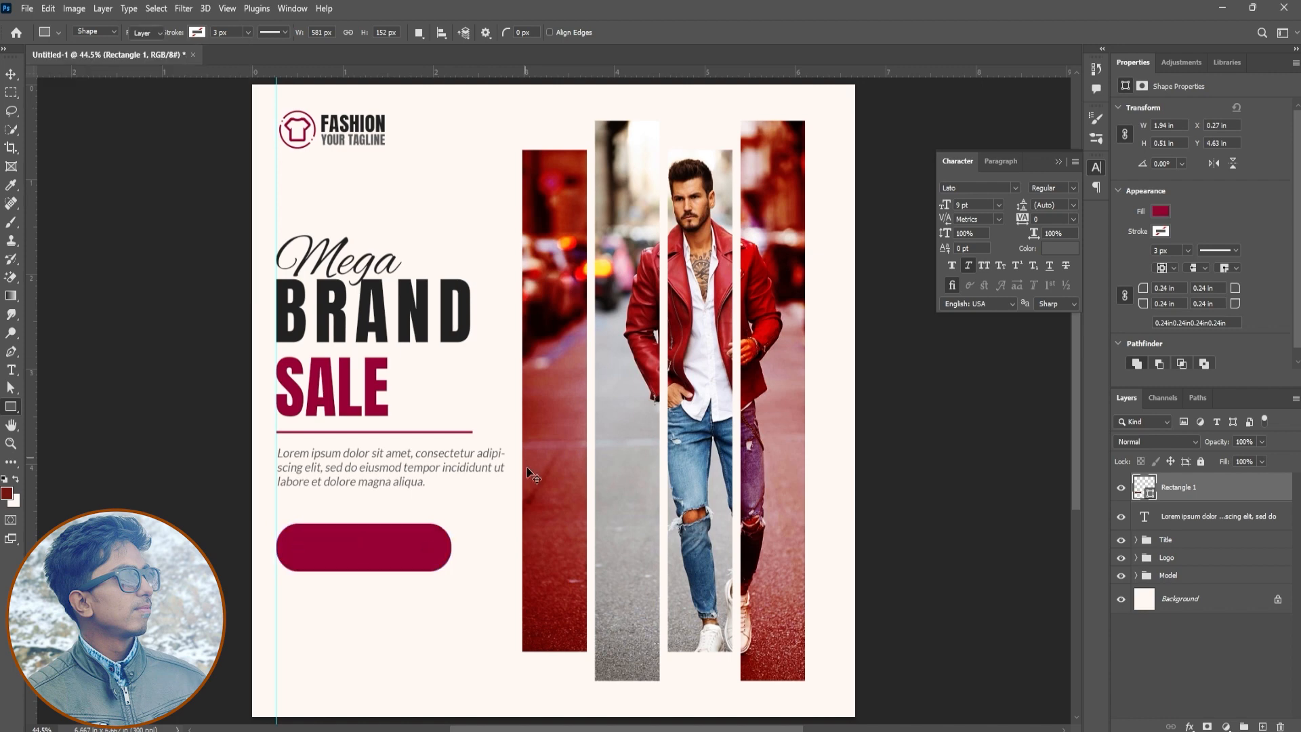
pyautogui.press('v')
# Load the rounded rectangle as a selection on a new layer and set the Gradient tool's foreground color to #ae104f
pyautogui.keyDown('ctrl'); pyautogui.click(1144, 493); pyautogui.keyUp('ctrl')
pyautogui.click(1262, 726)
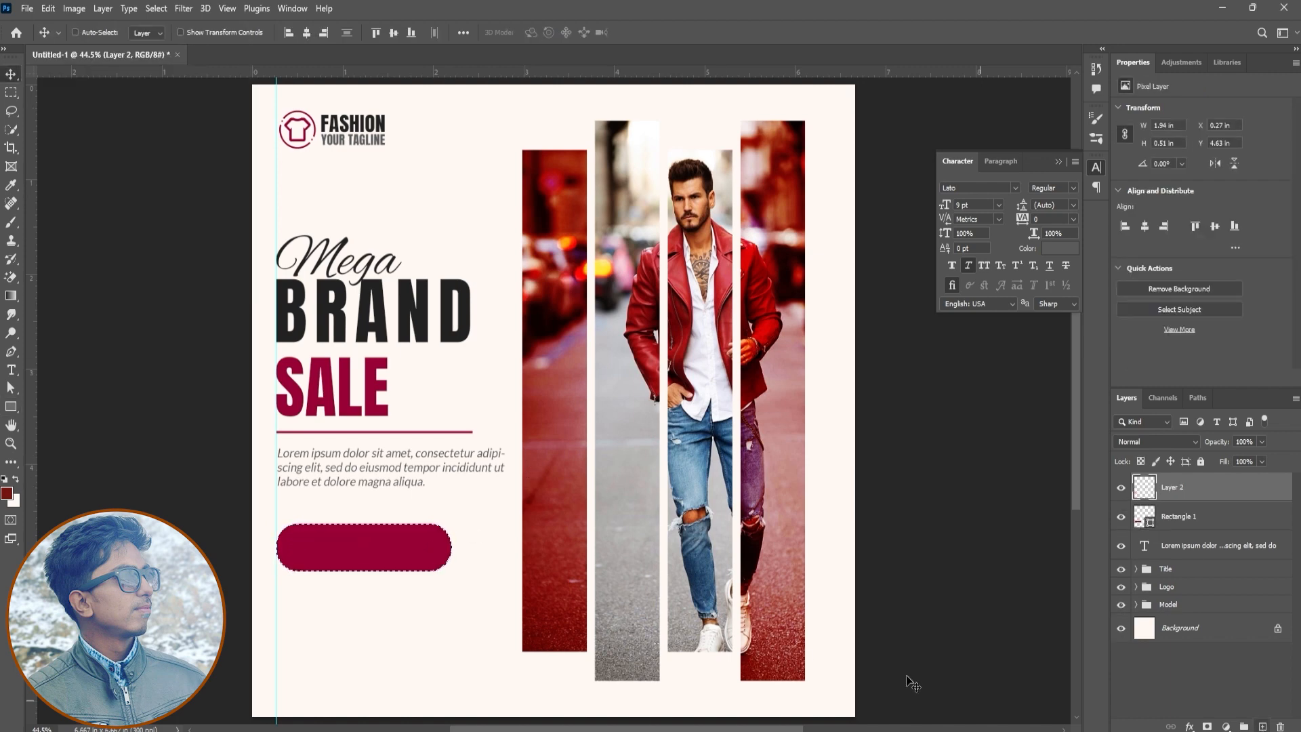
pyautogui.click(11, 296)
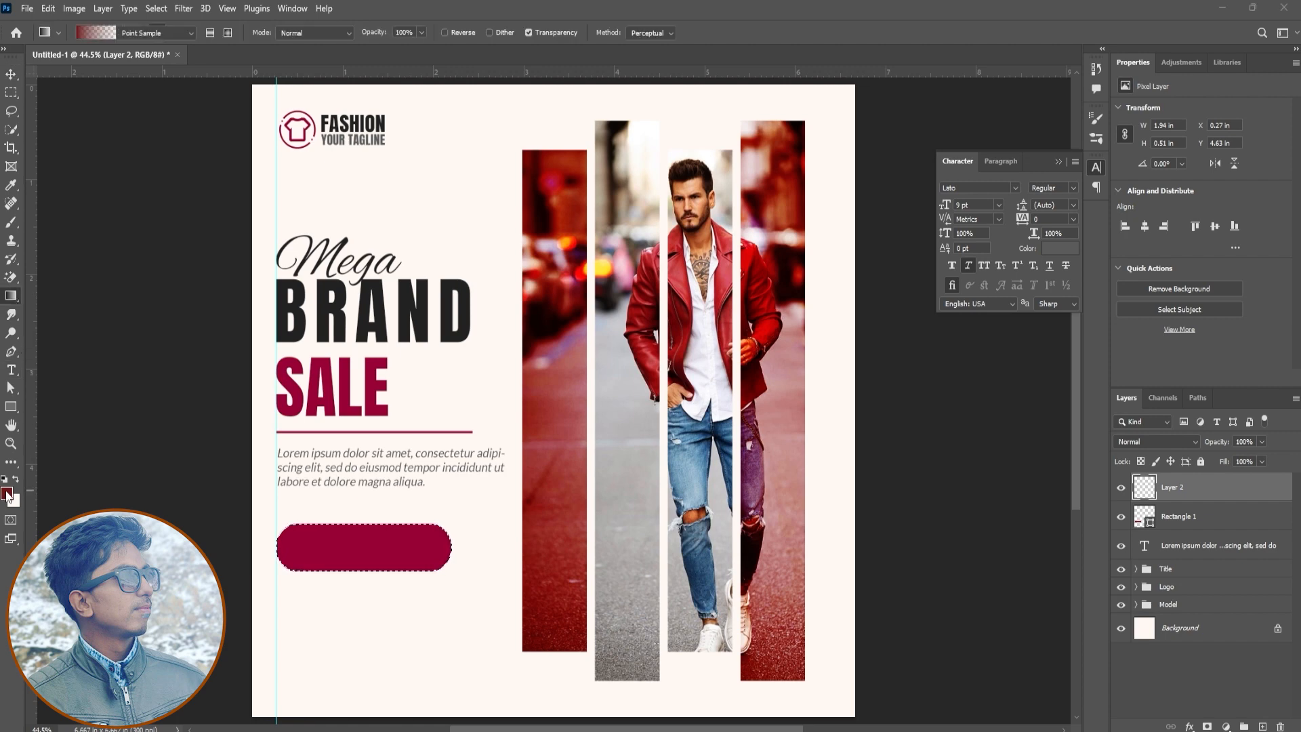
pyautogui.click(7, 494)
pyautogui.moveTo(1141, 663); pyautogui.dragTo(1149, 497)
pyautogui.moveTo(1090, 545); pyautogui.dragTo(1097, 542)
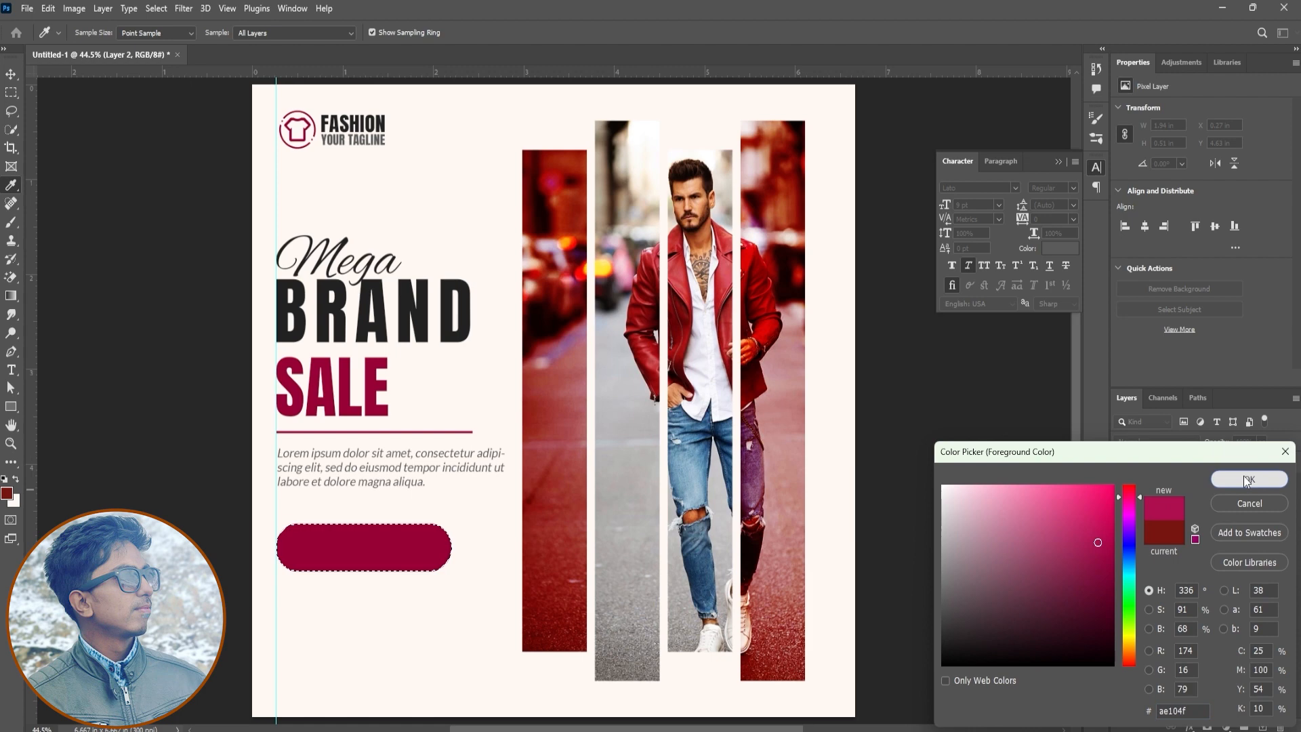
pyautogui.click(1245, 479)
# Apply a vertical gradient from the foreground color inside the selection, deselect, and lower the gradient layer's opacity to 94%
pyautogui.moveTo(356, 542); pyautogui.dragTo(357, 581)
pyautogui.hotkey('ctrl', 'z')
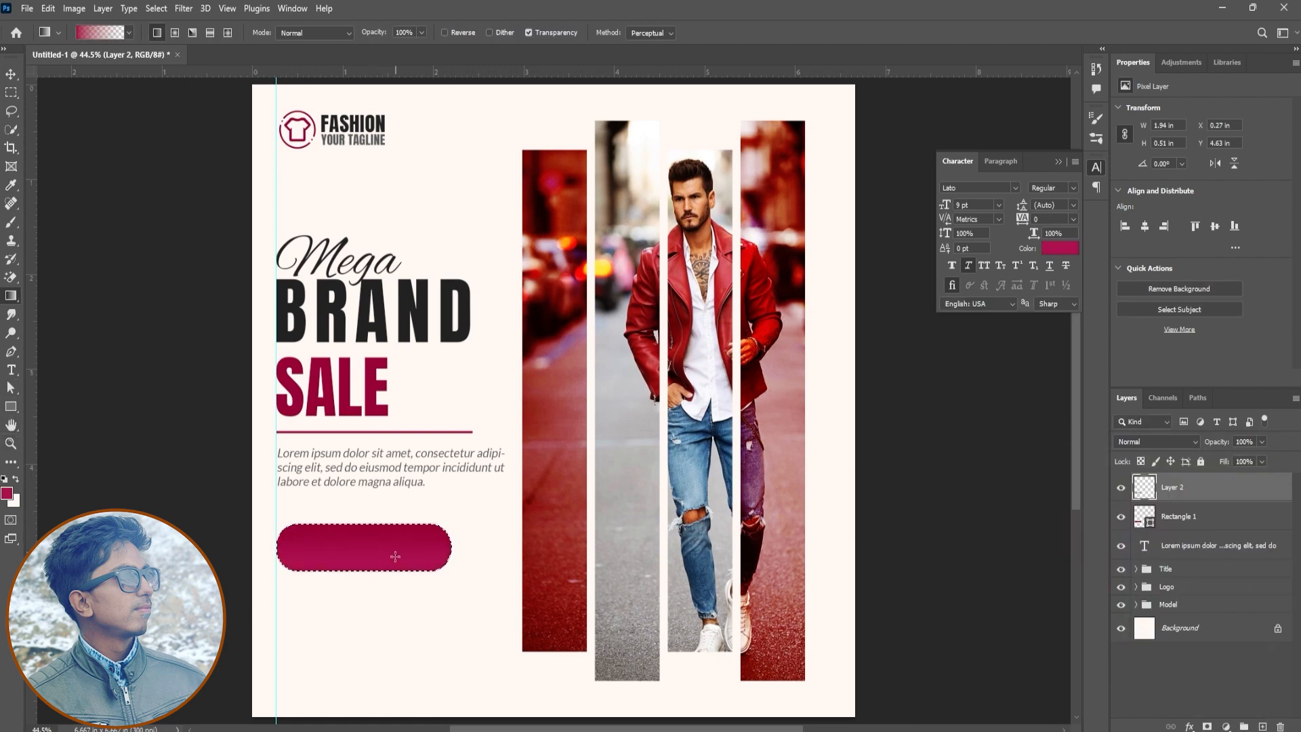
pyautogui.hotkey('ctrl', 'd')
pyautogui.moveTo(1220, 442); pyautogui.dragTo(1214, 445)
# Convert the gradient layer and the rounded rectangle into a single smart object
pyautogui.keyDown('shift'); pyautogui.click(1210, 518); pyautogui.keyUp('shift')
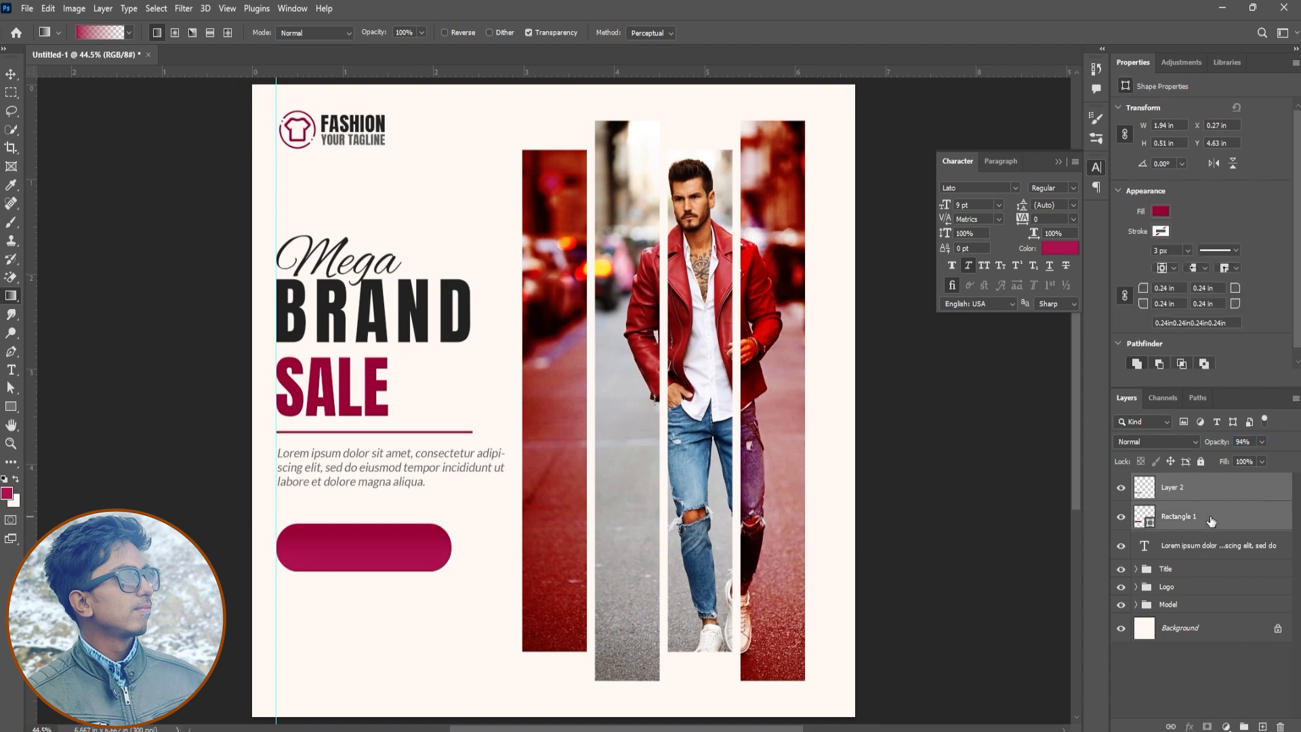
pyautogui.rightClick(1210, 519)
pyautogui.click(1118, 347)
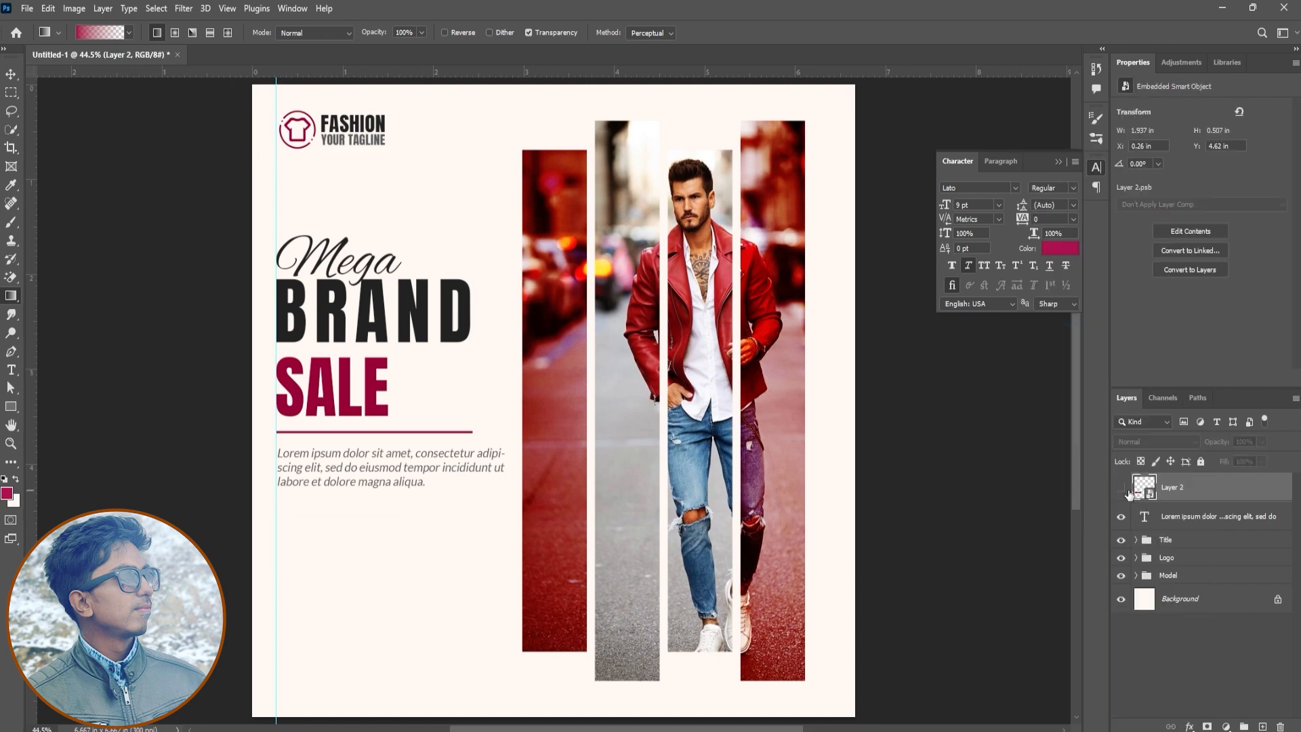
# Add a drop shadow to the button shape with 42% opacity, 9 px distance, 1% spread and 0 px size
pyautogui.click(1189, 726)
pyautogui.click(1203, 720)
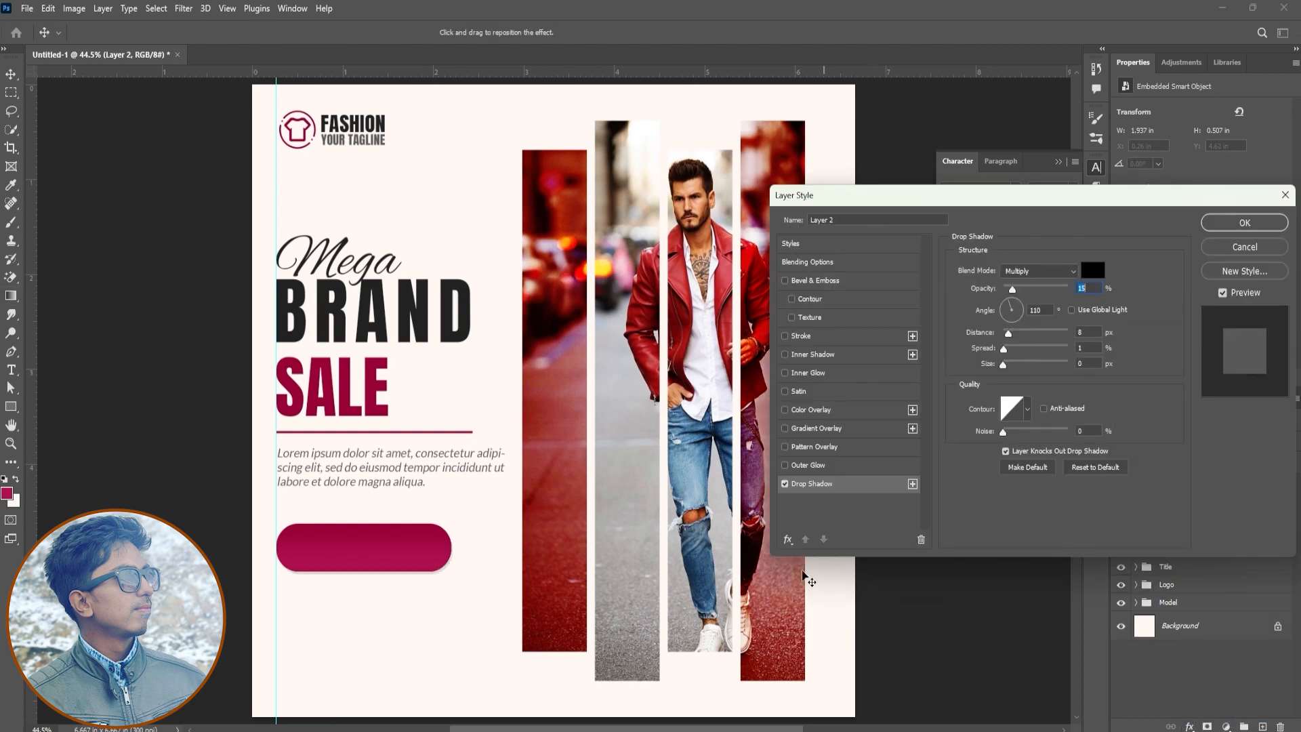
pyautogui.moveTo(1018, 298); pyautogui.dragTo(1009, 345)
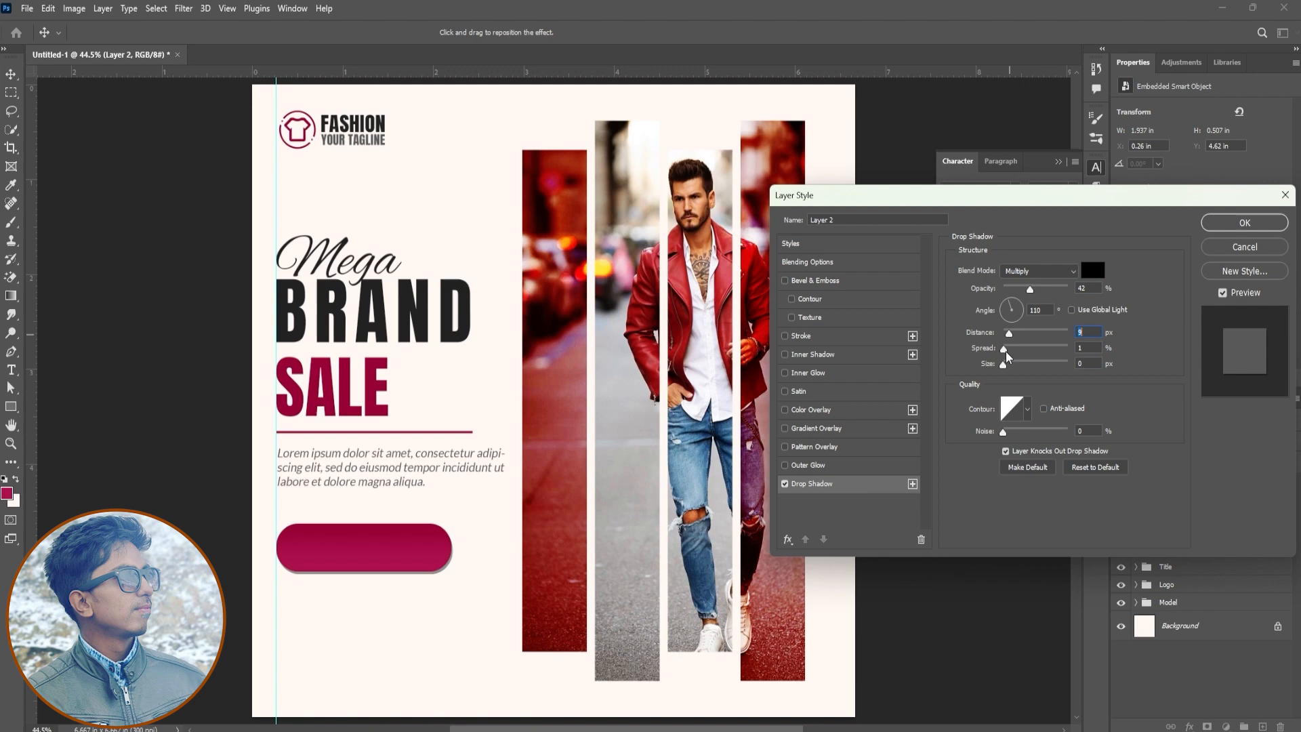
# Add an Inner Bevel with 168% depth, 8 px size, 8 px soften and 41% shadow opacity, and lower the drop shadow's opacity
pyautogui.click(807, 263)
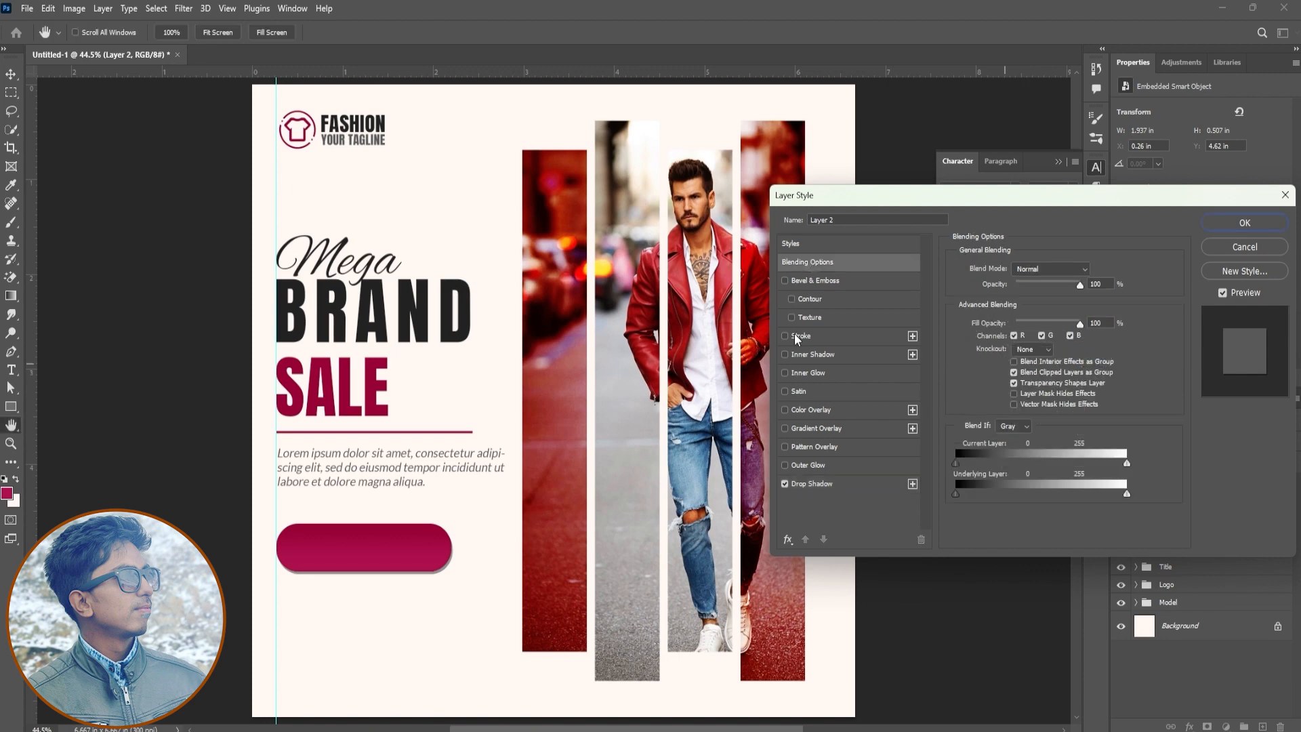
pyautogui.click(824, 286)
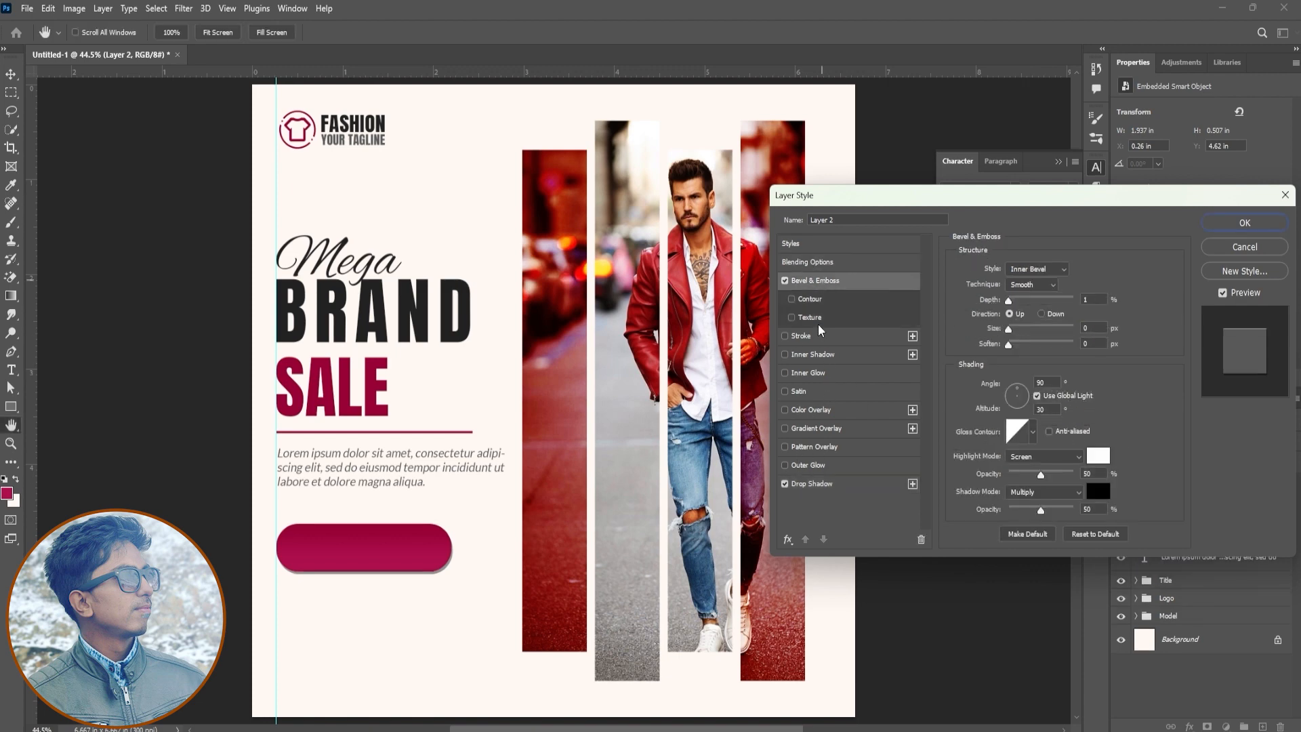
pyautogui.moveTo(1019, 304); pyautogui.dragTo(1039, 346)
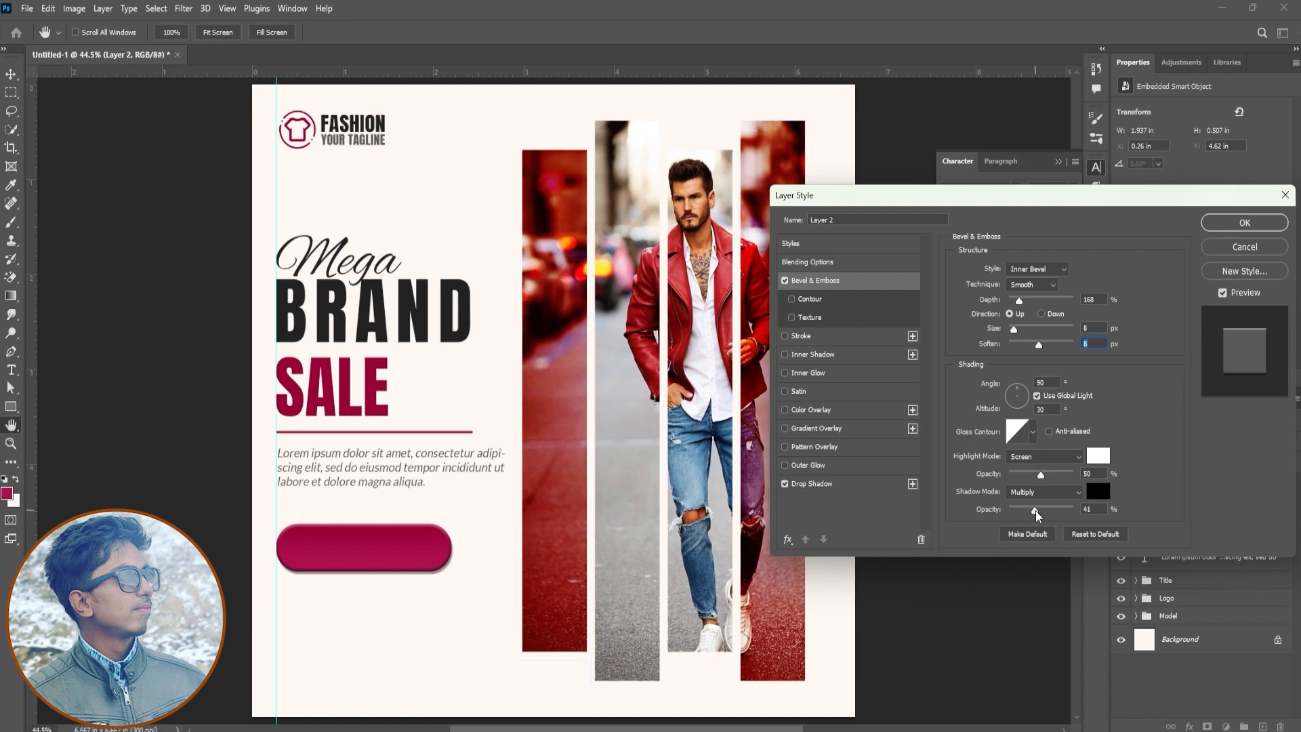
pyautogui.click(813, 483)
pyautogui.moveTo(1036, 288); pyautogui.dragTo(1021, 294)
pyautogui.click(1244, 223)
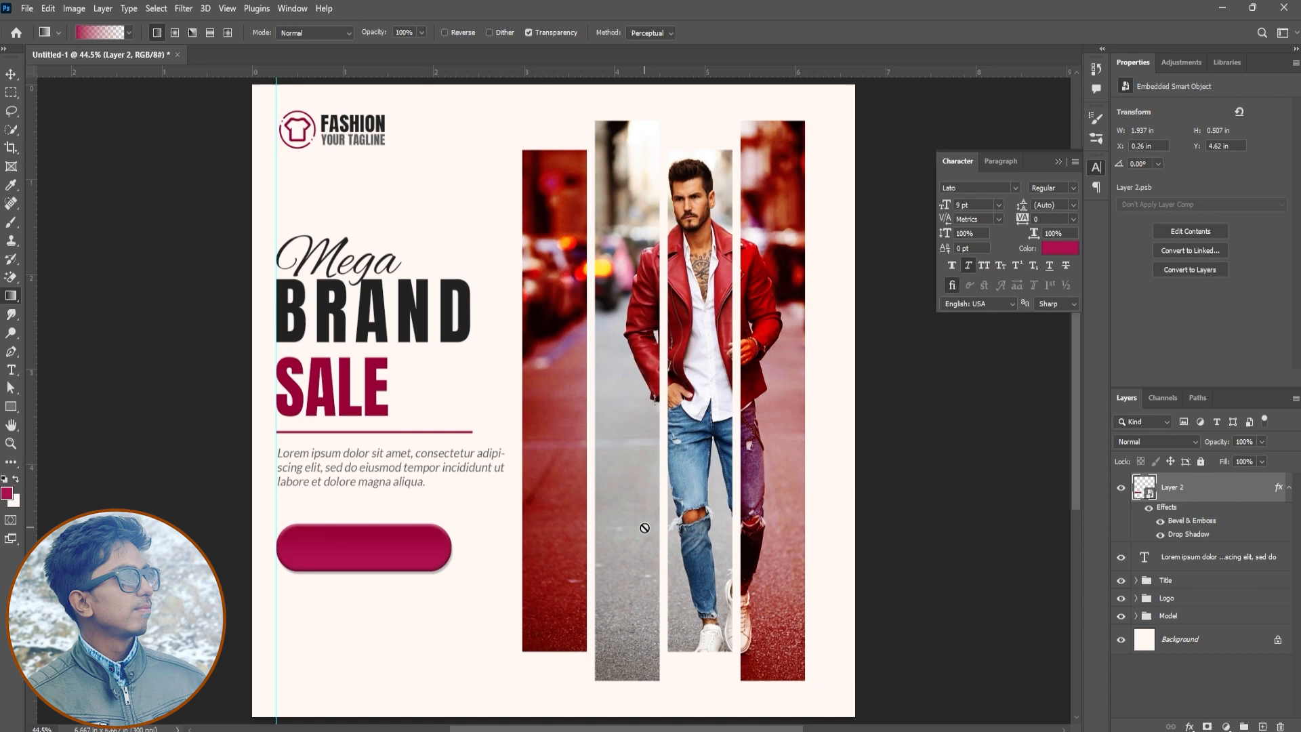
# Add the text "50%" below the button shape and color it white
pyautogui.click(11, 369)
pyautogui.click(325, 627)
pyautogui.write('50')
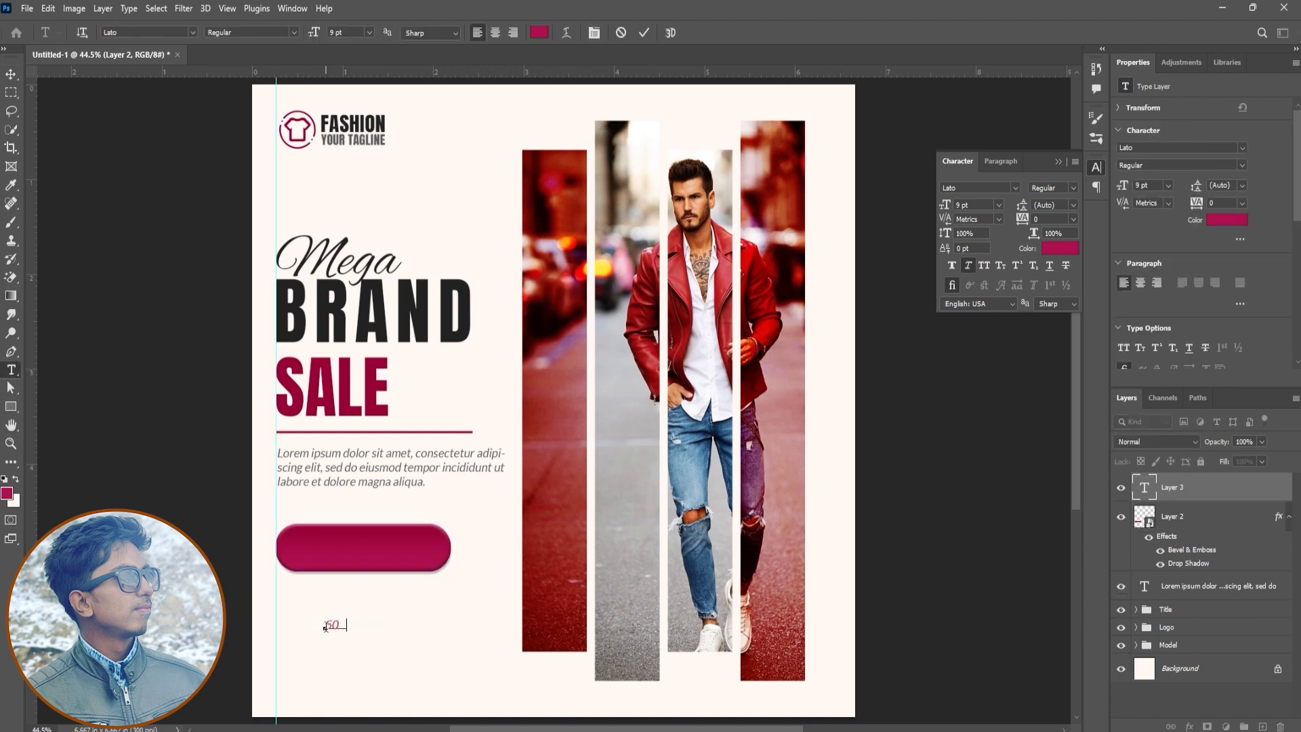
pyautogui.hotkey('ctrl', 'a')
pyautogui.click(1055, 251)
pyautogui.click(962, 486)
pyautogui.click(1243, 482)
# Move the 50% text onto the button shape and enlarge it to 21 pt
pyautogui.click(11, 74)
pyautogui.moveTo(413, 718); pyautogui.dragTo(395, 637)
pyautogui.moveTo(946, 216); pyautogui.dragTo(1043, 242)
# Try Coluna Rounded and Barcelony as the font of the 50% text
pyautogui.scroll(-6, 993, 186)
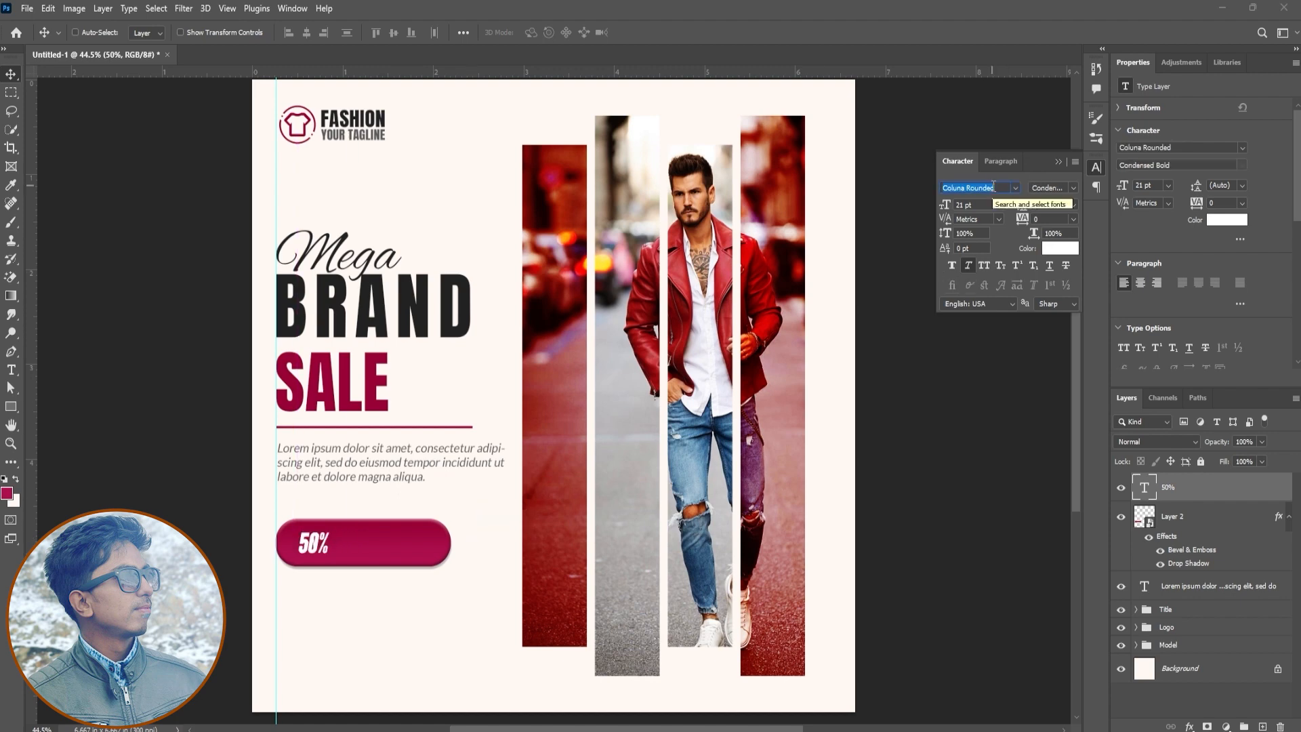
pyautogui.click(1015, 189)
pyautogui.click(976, 285)
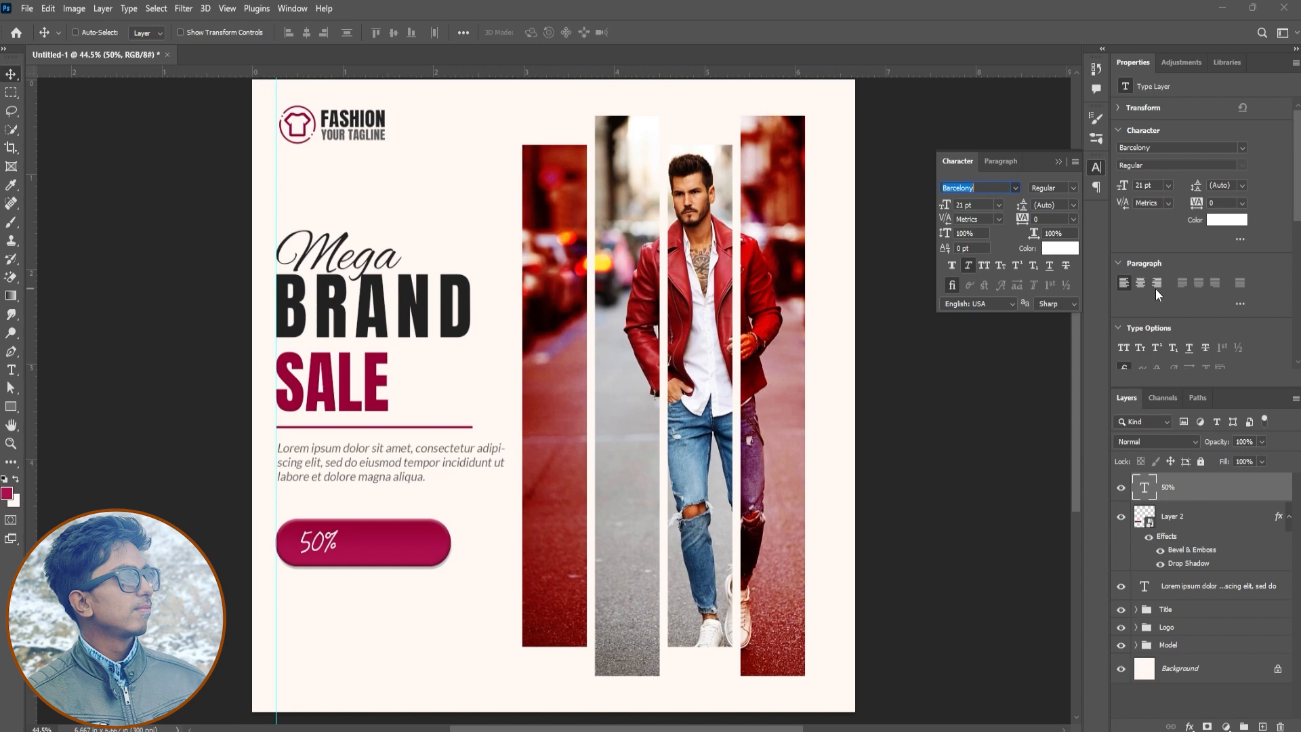
# Set the 50% text to the alagambe font with faux bold, tracking 20 and a size of 31 pt
pyautogui.click(1014, 189)
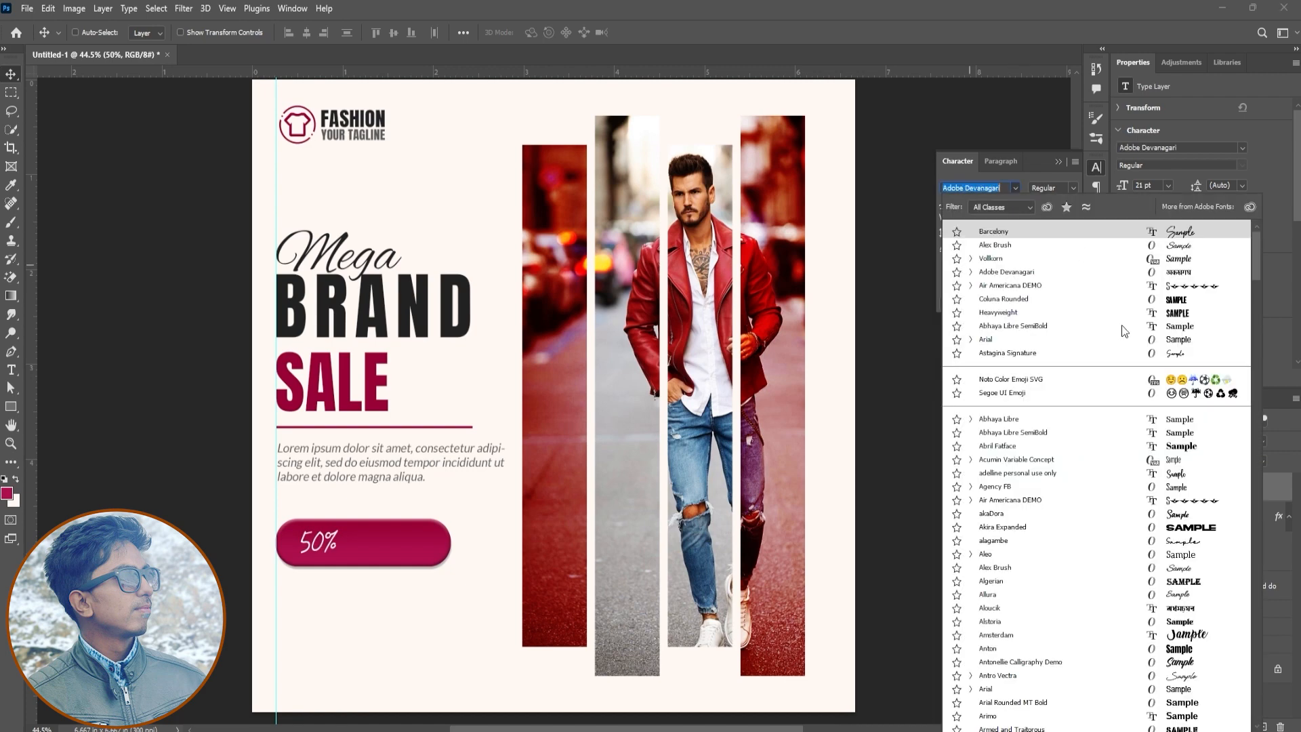
pyautogui.click(1083, 541)
pyautogui.click(950, 266)
pyautogui.moveTo(1020, 220); pyautogui.dragTo(1024, 219)
pyautogui.moveTo(945, 211); pyautogui.dragTo(946, 221)
# Place the 50% text at the left end of the button shape and scale it to about 125%
pyautogui.moveTo(372, 537); pyautogui.dragTo(352, 513)
pyautogui.hotkey('ctrl', 't')
pyautogui.press('Return')
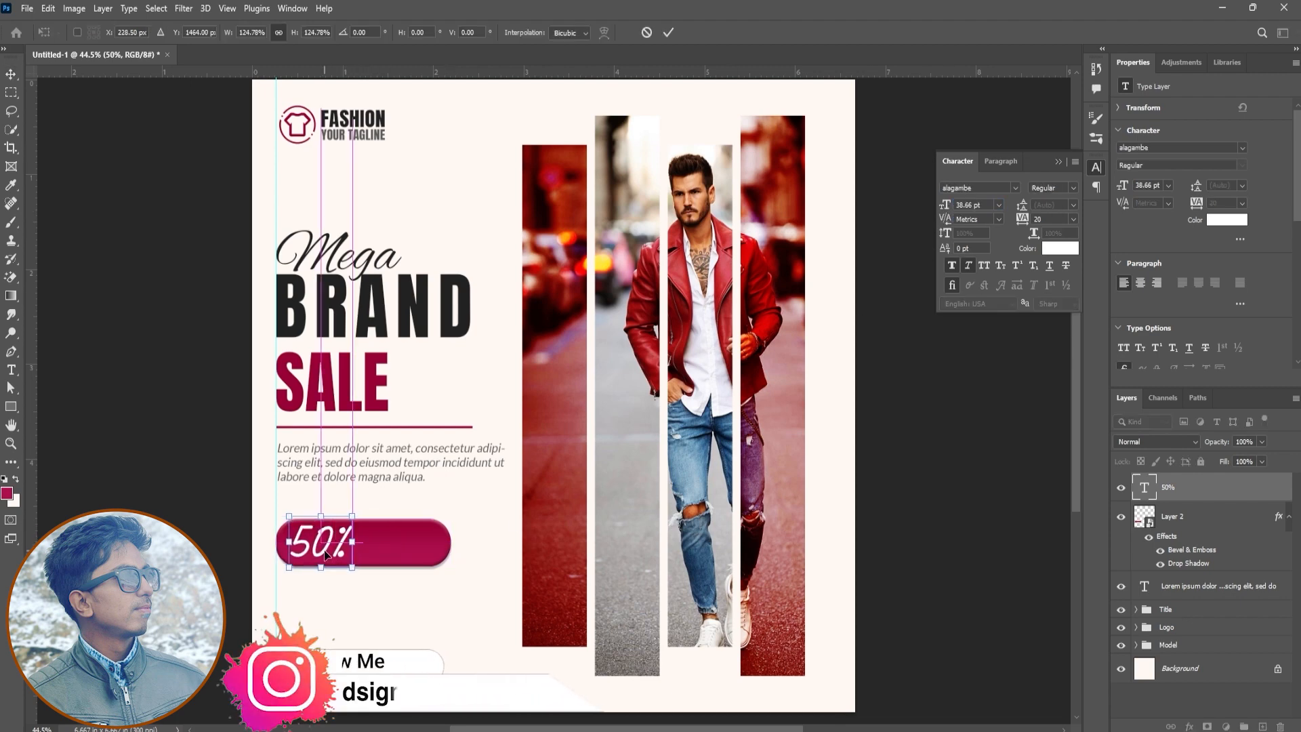
# Add the text "Discount" in 31 pt alagambe and move it beside 50% on the button shape
pyautogui.press('t')
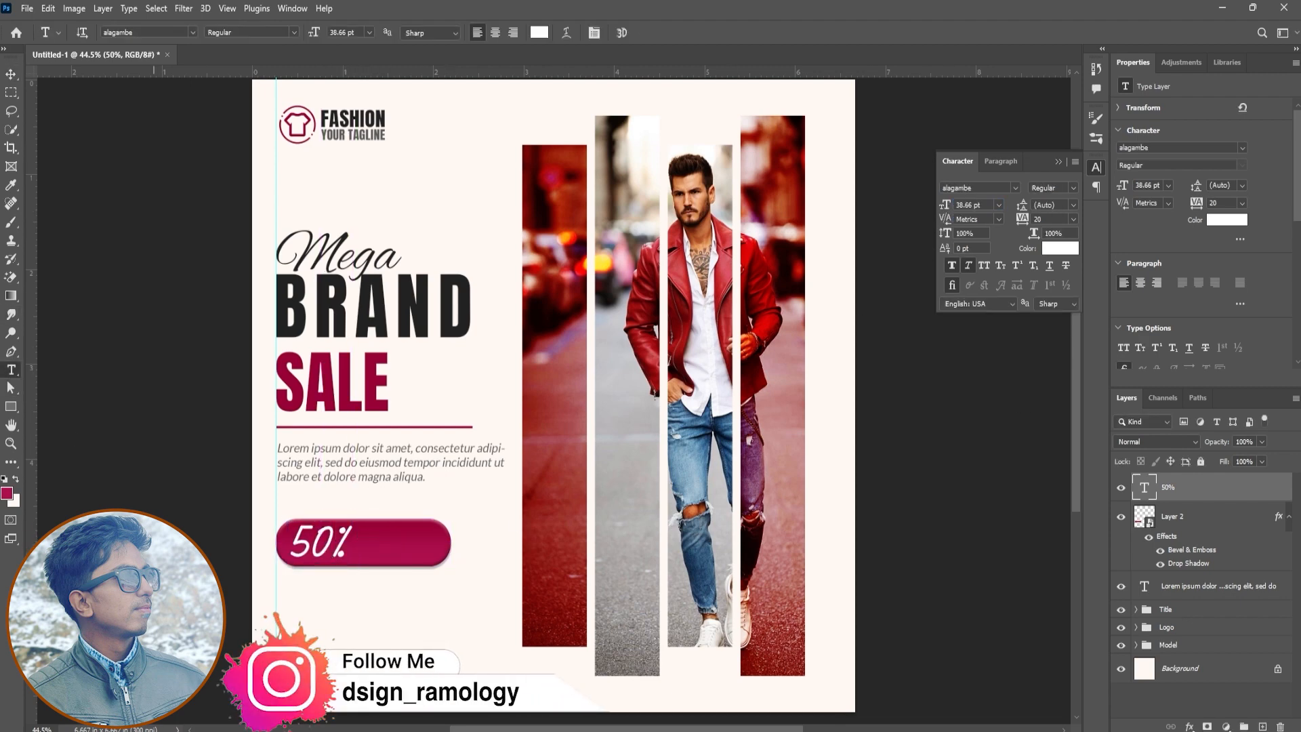
pyautogui.click(366, 626)
pyautogui.write('Discountt')
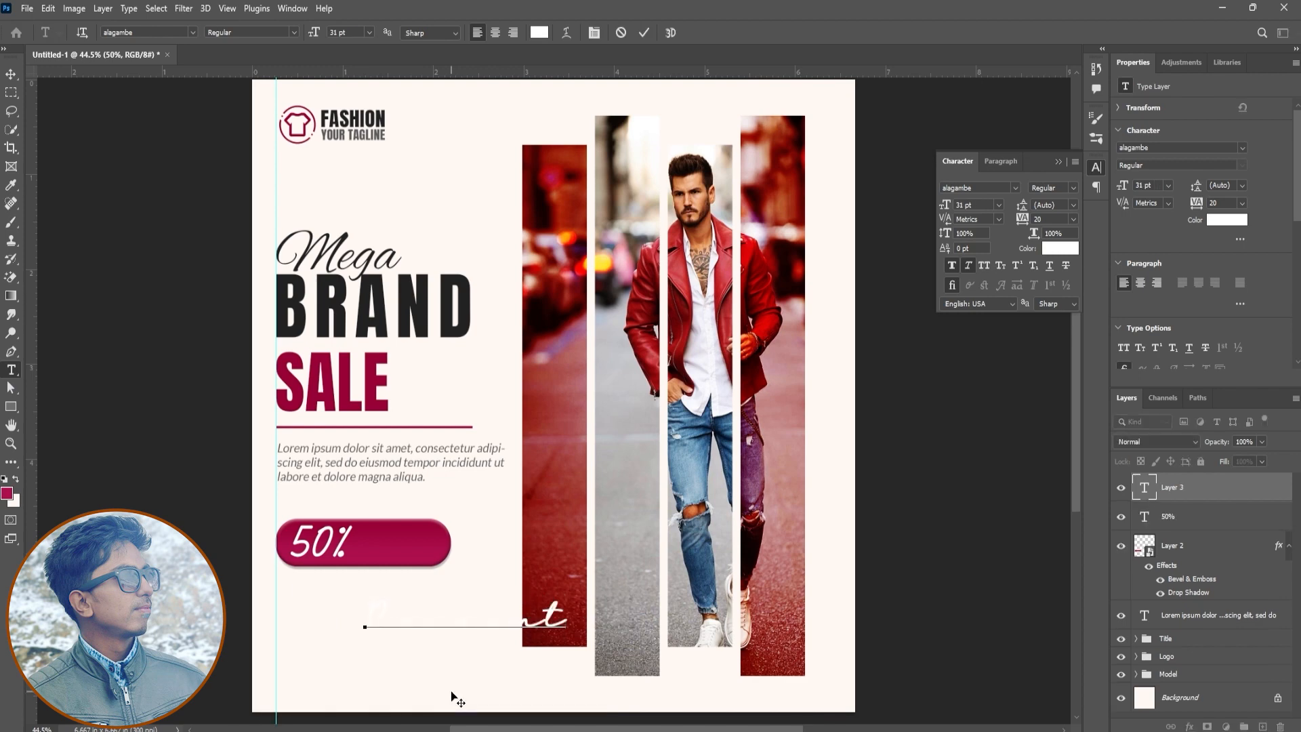
pyautogui.hotkey('ctrl', 'Return')
pyautogui.moveTo(454, 698); pyautogui.dragTo(379, 627)
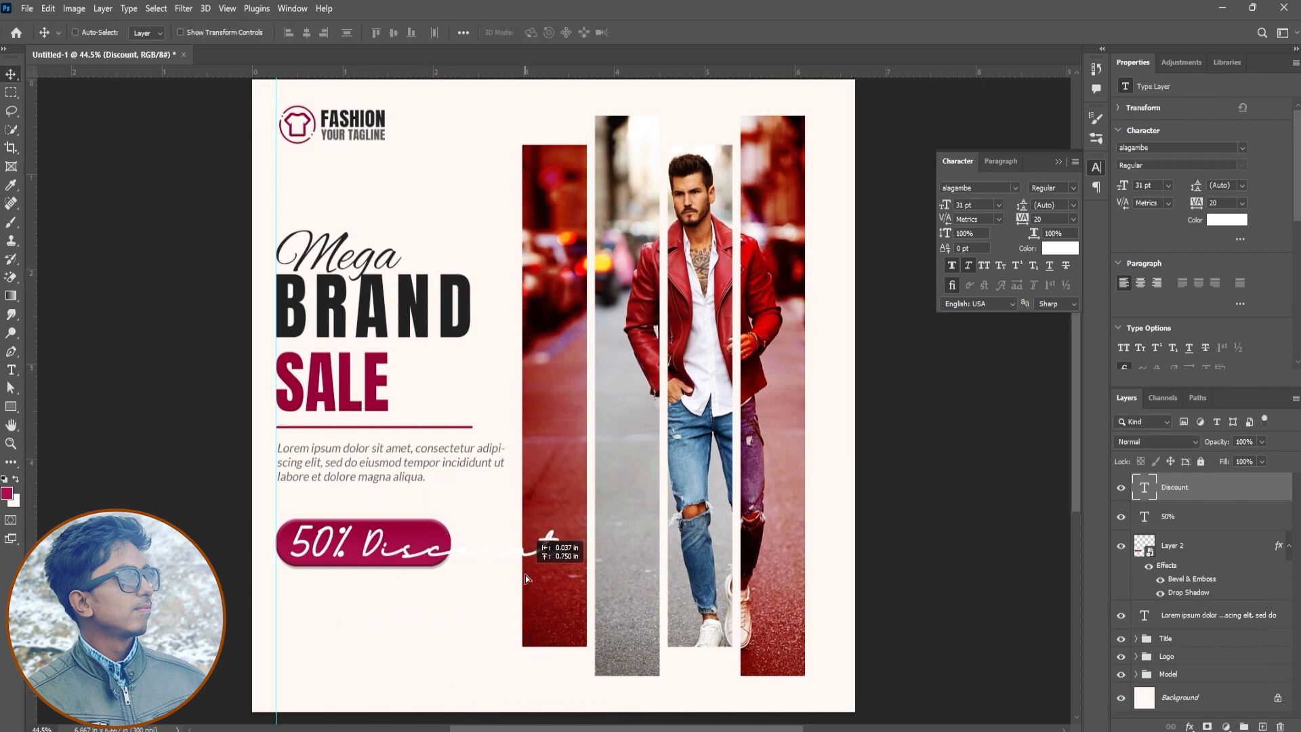
# Change the "Discount" text to Lato and scale it to 14.31 pt so it fits beside 50% inside the button shape
pyautogui.click(983, 191)
pyautogui.write('lato')
pyautogui.press('Return')
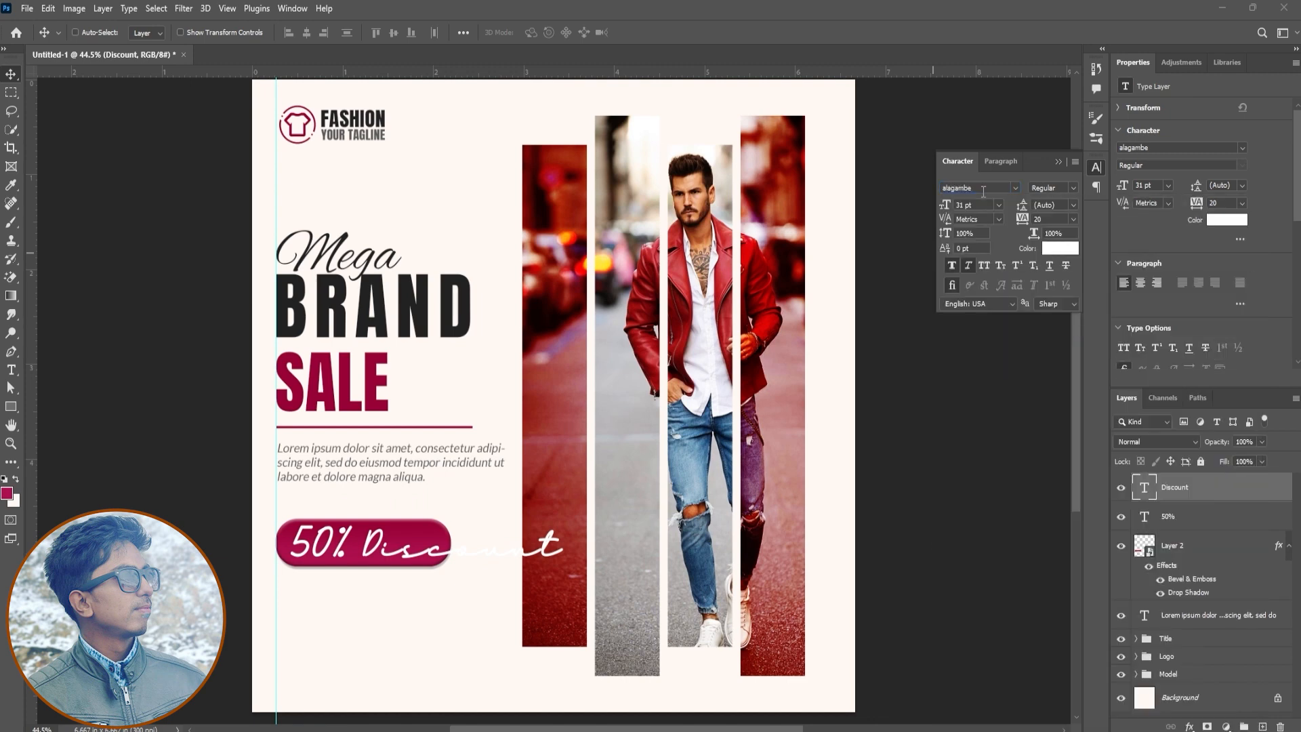
pyautogui.hotkey('ctrl', 't')
pyautogui.moveTo(529, 562); pyautogui.dragTo(439, 543)
pyautogui.moveTo(419, 527); pyautogui.dragTo(417, 537)
pyautogui.press('Return')
# Set the "Discount" text to Lato Bold without faux italic and adjust its position on the button
pyautogui.click(1073, 188)
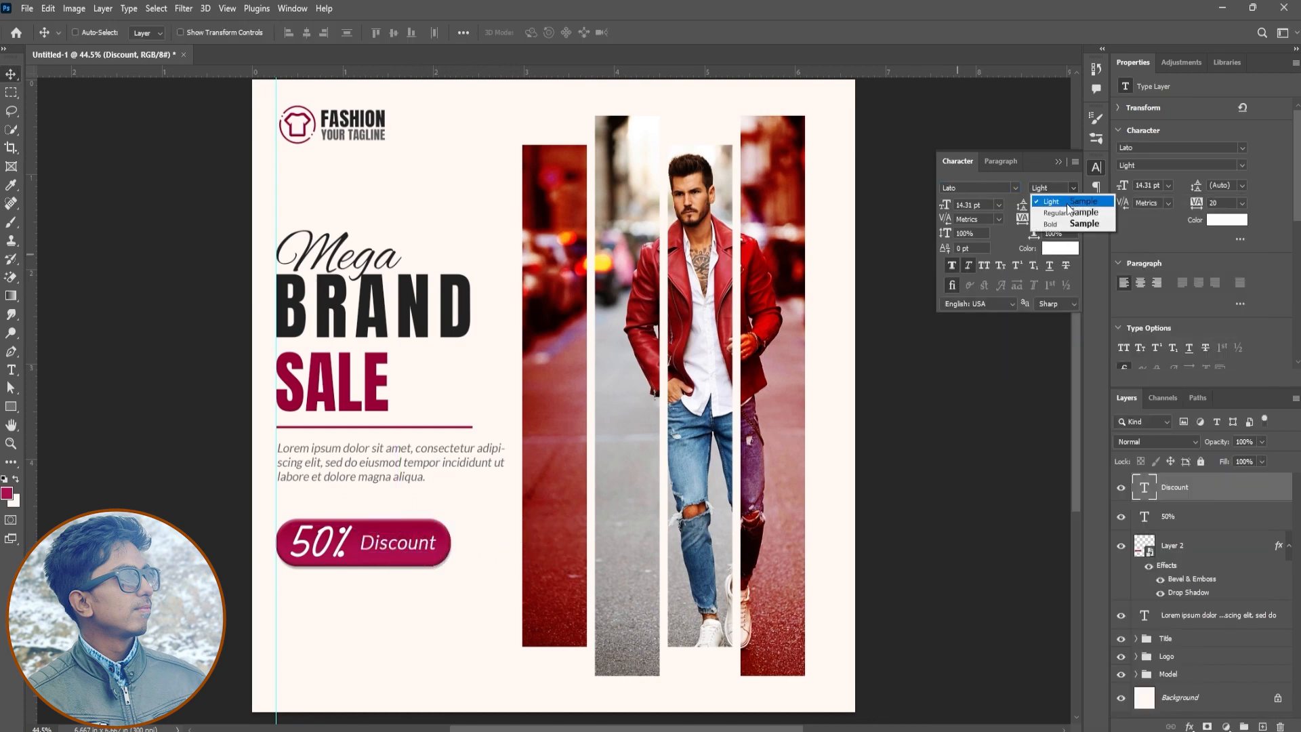
pyautogui.click(1066, 222)
pyautogui.click(966, 268)
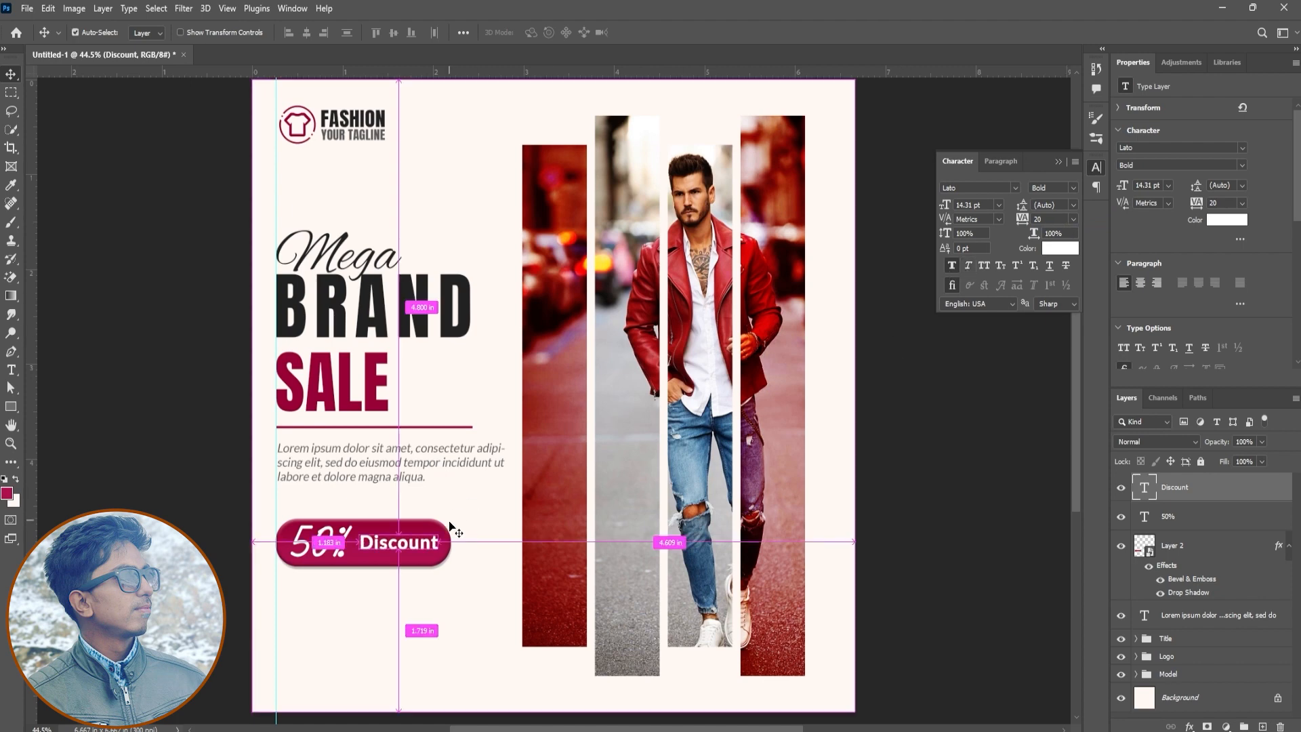
pyautogui.hotkey('ctrl', 't')
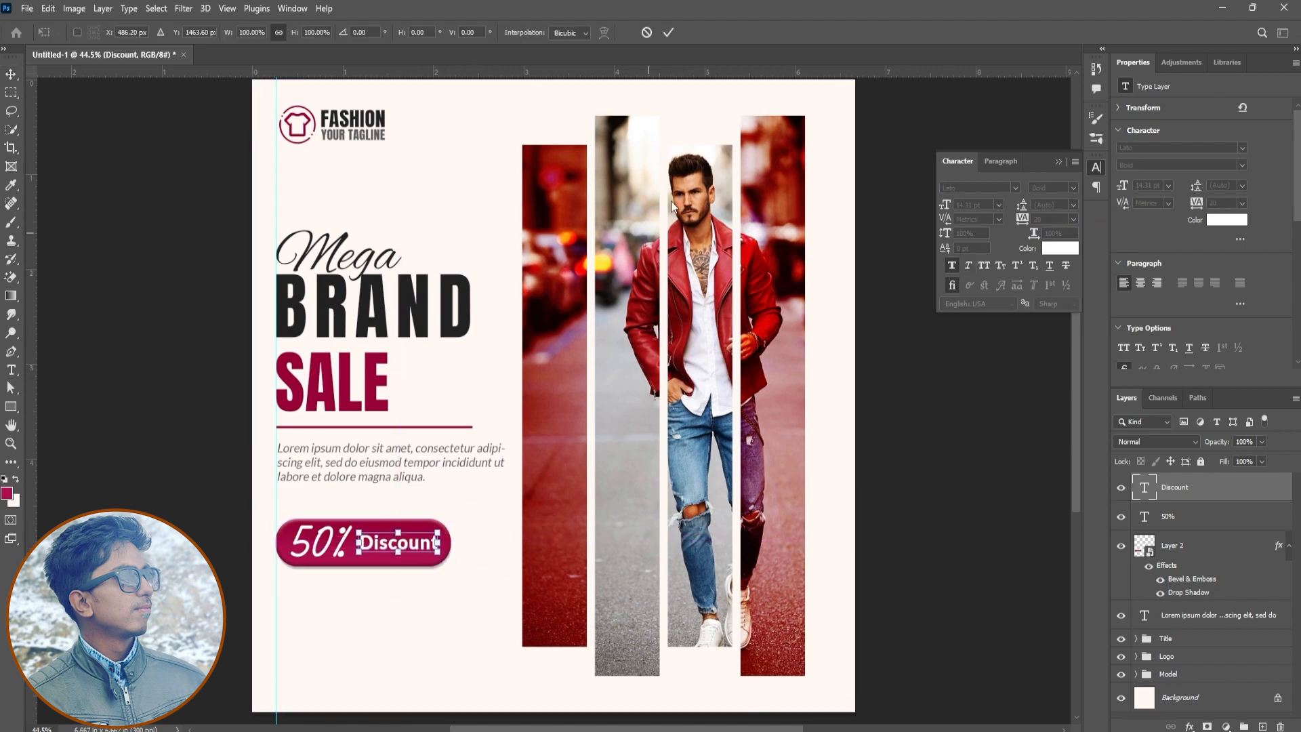
pyautogui.click(670, 33)
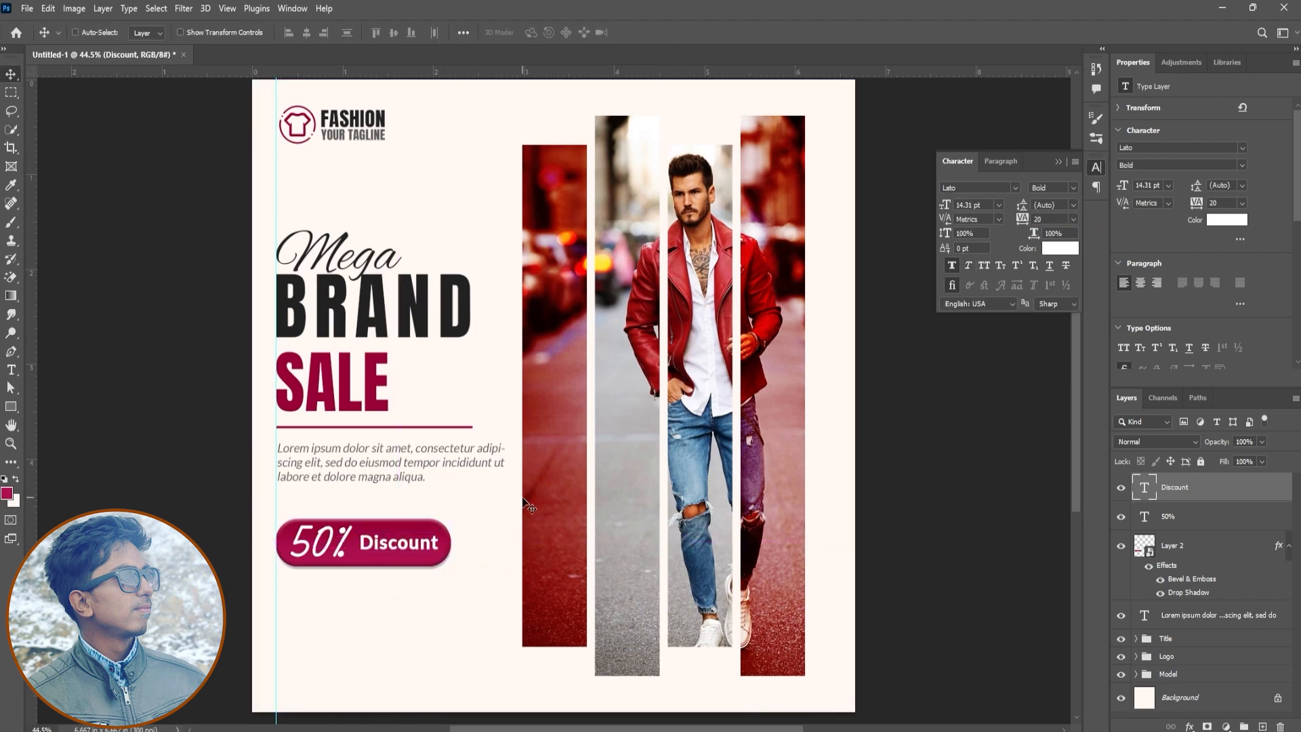
# Group the Discount text, 50% text and button shape as "Discount" and shift the button slightly away from the guide
pyautogui.keyDown('shift'); pyautogui.click(1179, 519); pyautogui.keyUp('shift')
pyautogui.keyDown('shift'); pyautogui.click(1176, 552); pyautogui.keyUp('shift')
pyautogui.hotkey('ctrl', 'g')
pyautogui.moveTo(384, 546); pyautogui.dragTo(391, 545)
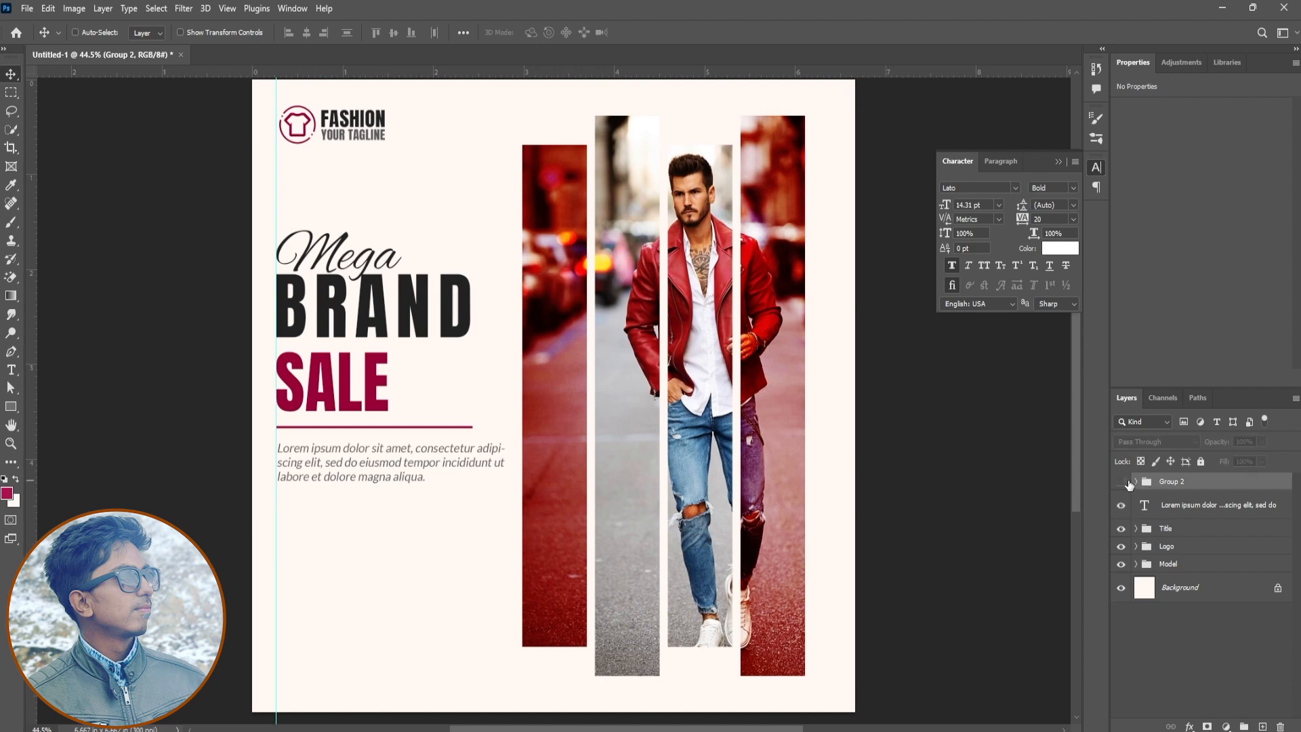
pyautogui.doubleClick(1172, 481)
pyautogui.write('Discount')
pyautogui.press('Return')
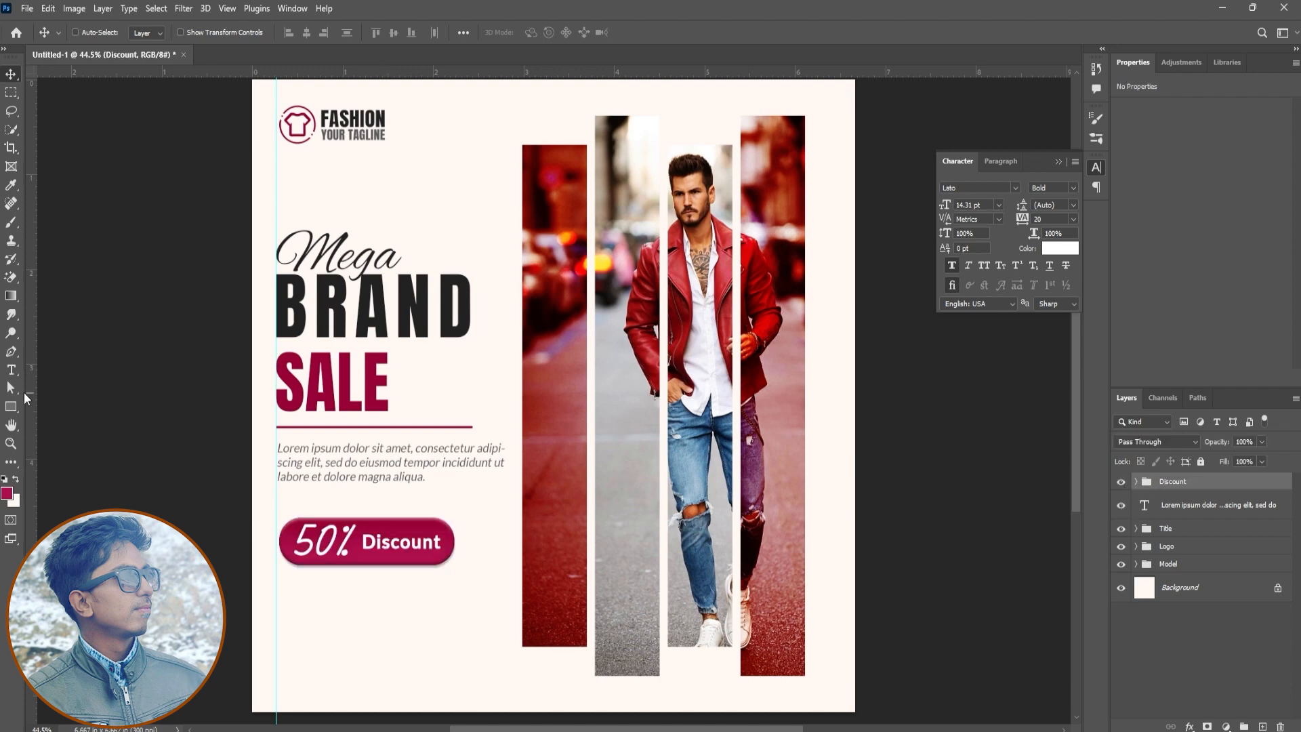
# Open Call Icon.webp, bring the icon into the post and scale it down beside the guide below the discount button
pyautogui.click(10, 408)
pyautogui.click(25, 9)
pyautogui.click(41, 35)
pyautogui.click(722, 257)
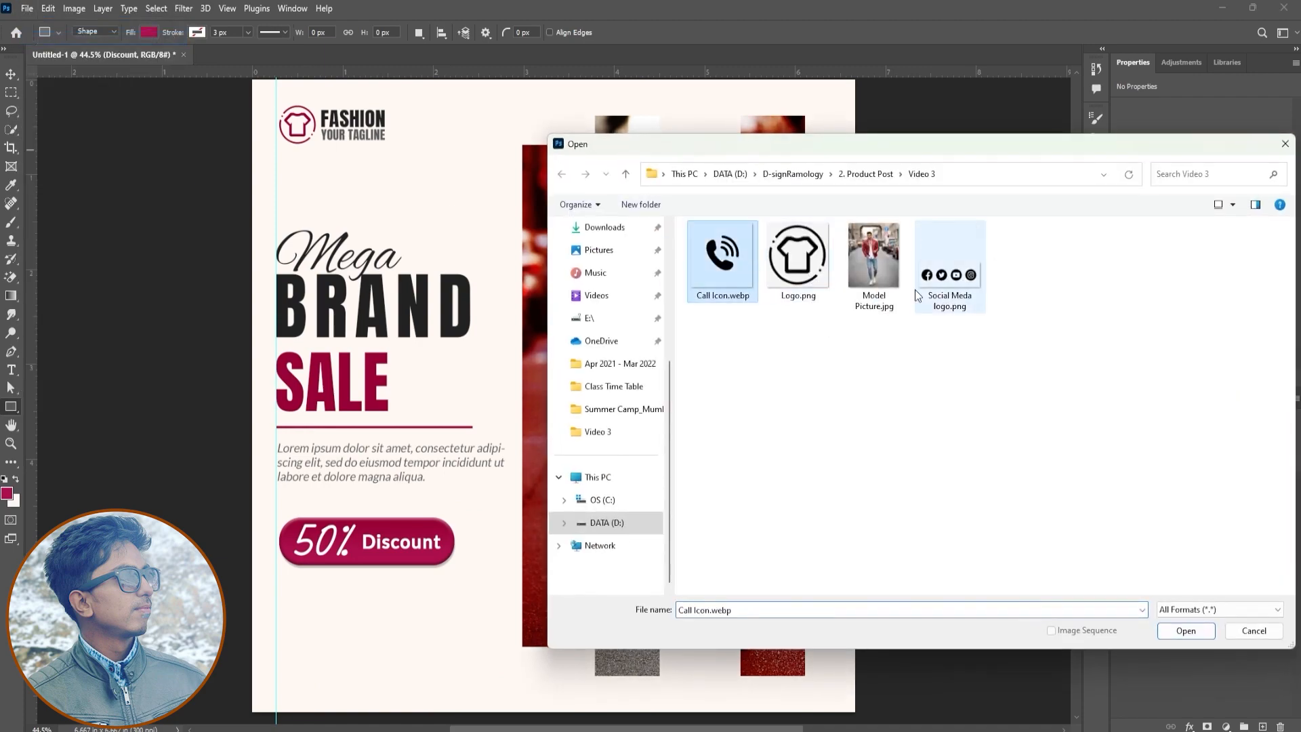
pyautogui.click(1207, 632)
pyautogui.moveTo(500, 397); pyautogui.dragTo(368, 649)
pyautogui.hotkey('ctrl', 't')
pyautogui.moveTo(372, 577); pyautogui.dragTo(290, 658)
pyautogui.press('Return')
# Add the text "Call Us on" beside the phone icon in colour 222222
pyautogui.click(10, 370)
pyautogui.click(341, 655)
pyautogui.write('Co')
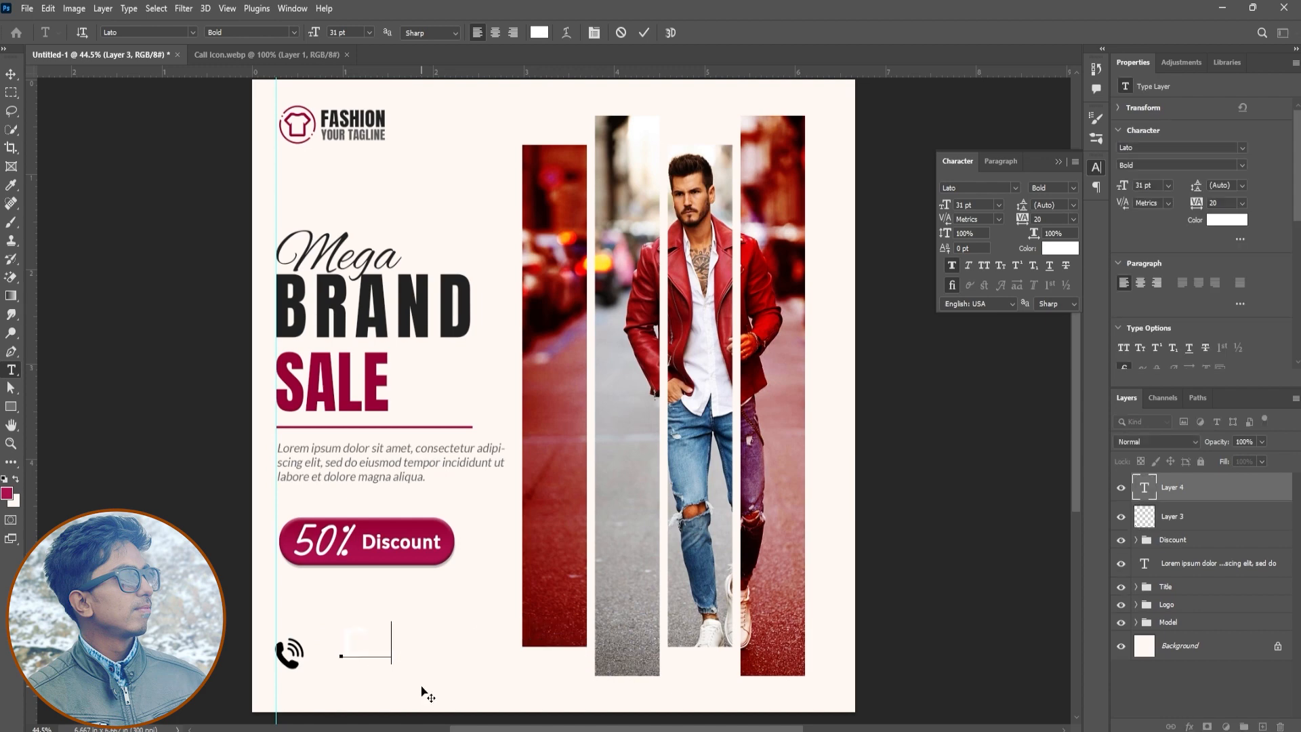
pyautogui.write('ll Us on')
pyautogui.hotkey('ctrl', 'a')
pyautogui.click(1060, 247)
pyautogui.click(465, 302)
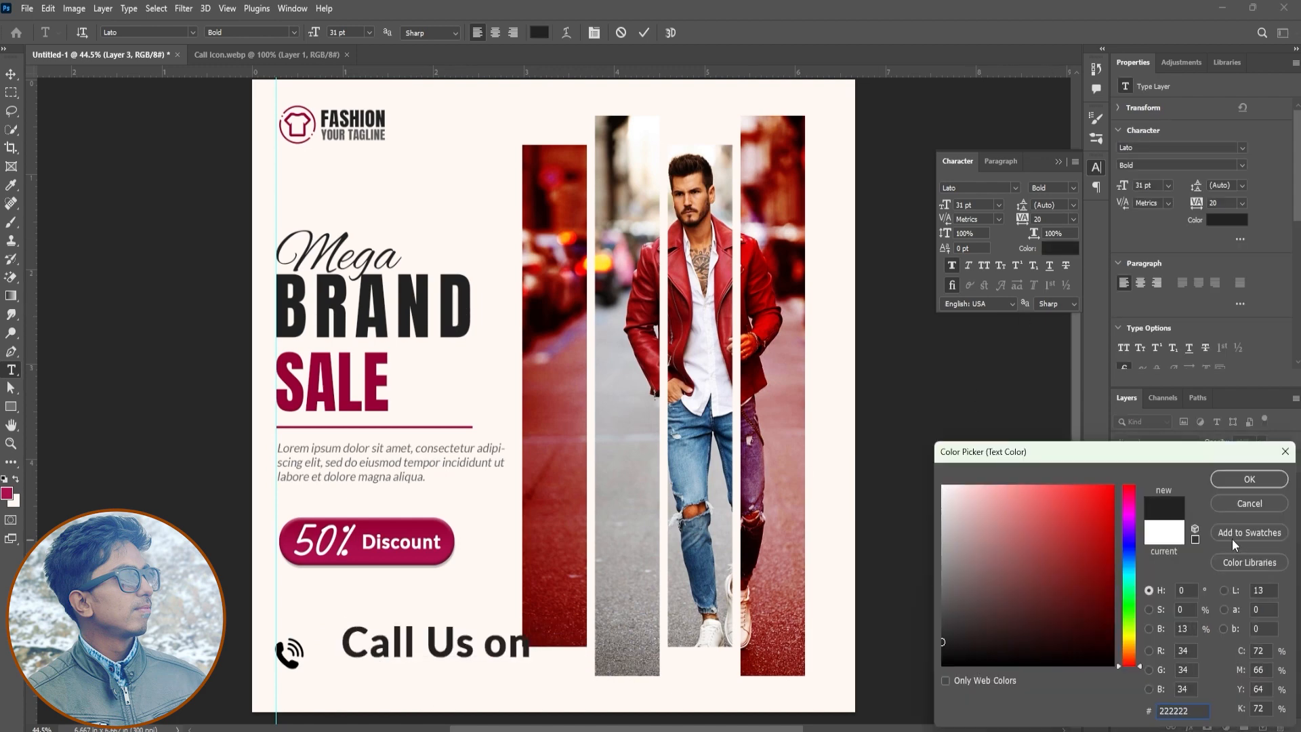
pyautogui.click(1252, 479)
# Set the call text's tracking to 0 and size to 10 pt, and change its wording to "Call us on"
pyautogui.doubleClick(1054, 219)
pyautogui.write('0')
pyautogui.press('Return')
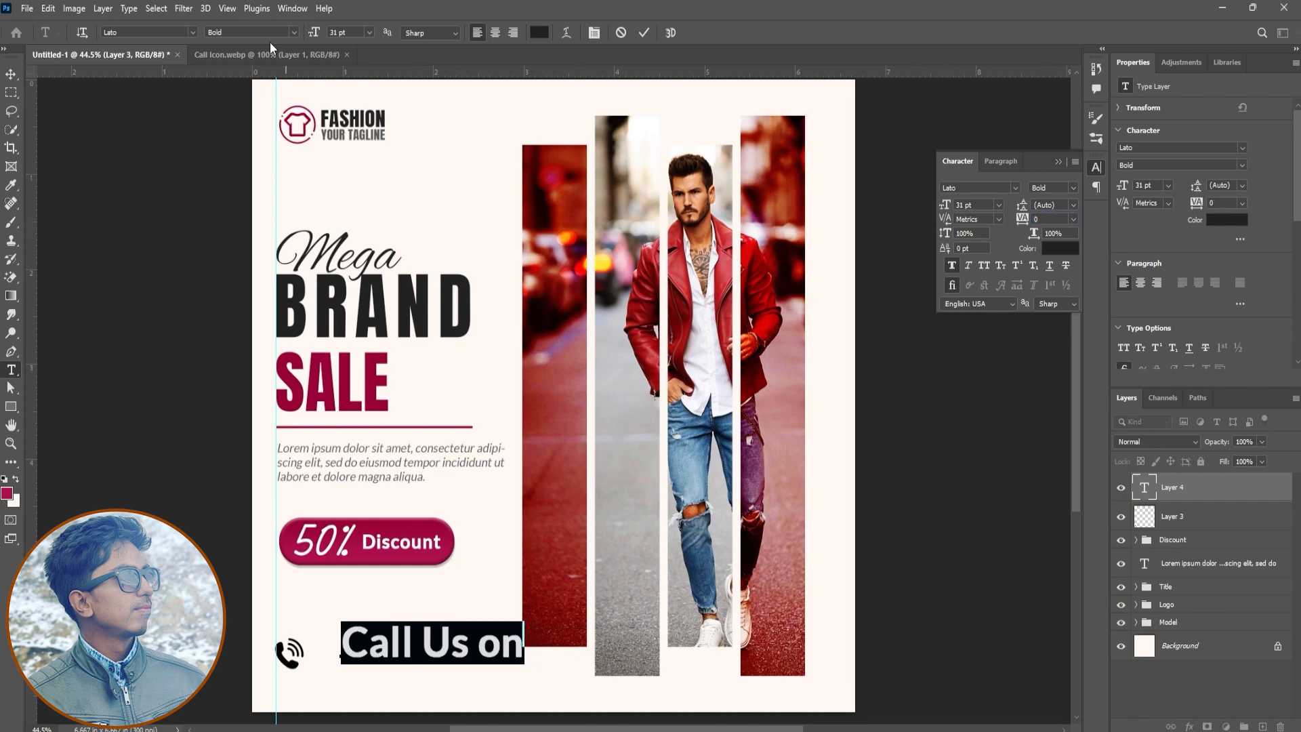
pyautogui.moveTo(314, 32); pyautogui.dragTo(301, 40)
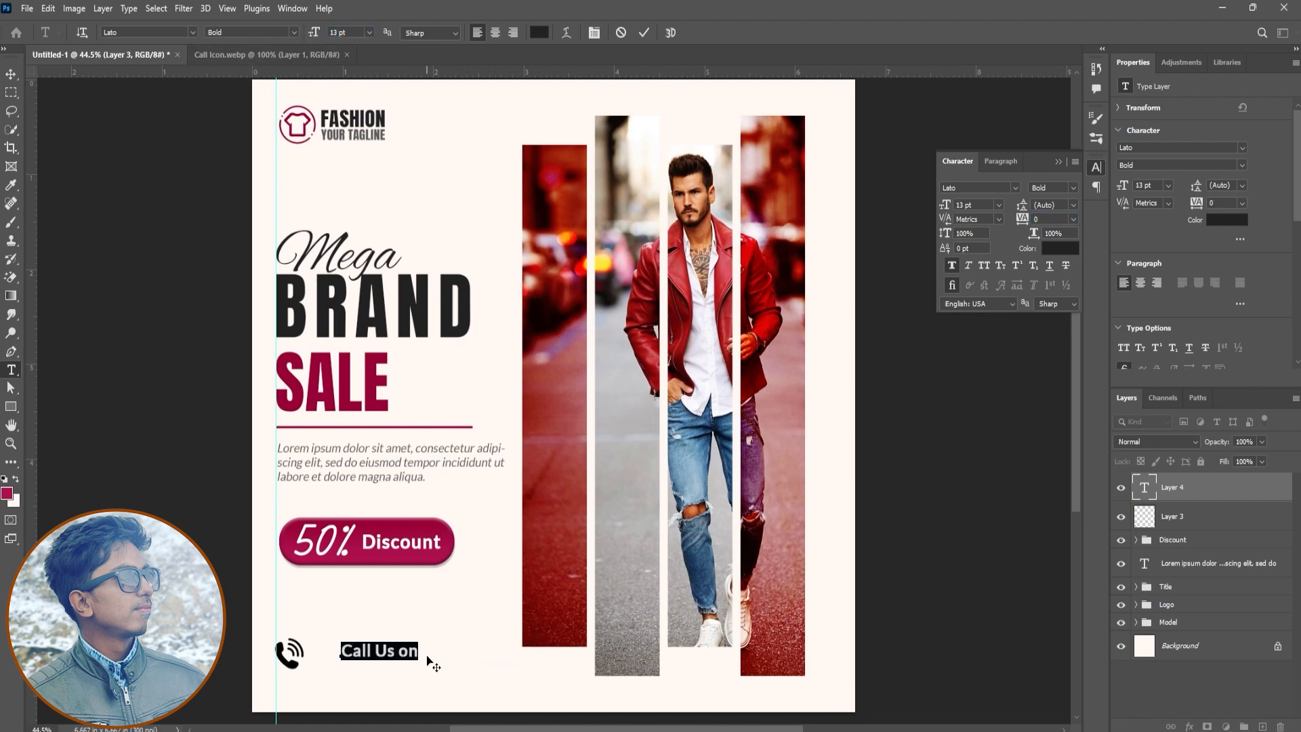
pyautogui.click(386, 650)
pyautogui.write('u')
pyautogui.hotkey('ctrl', 'a')
pyautogui.moveTo(315, 33); pyautogui.dragTo(312, 33)
# Add the phone number on a second line under "Call us on" and colour it with the tagline's grey
pyautogui.click(403, 652)
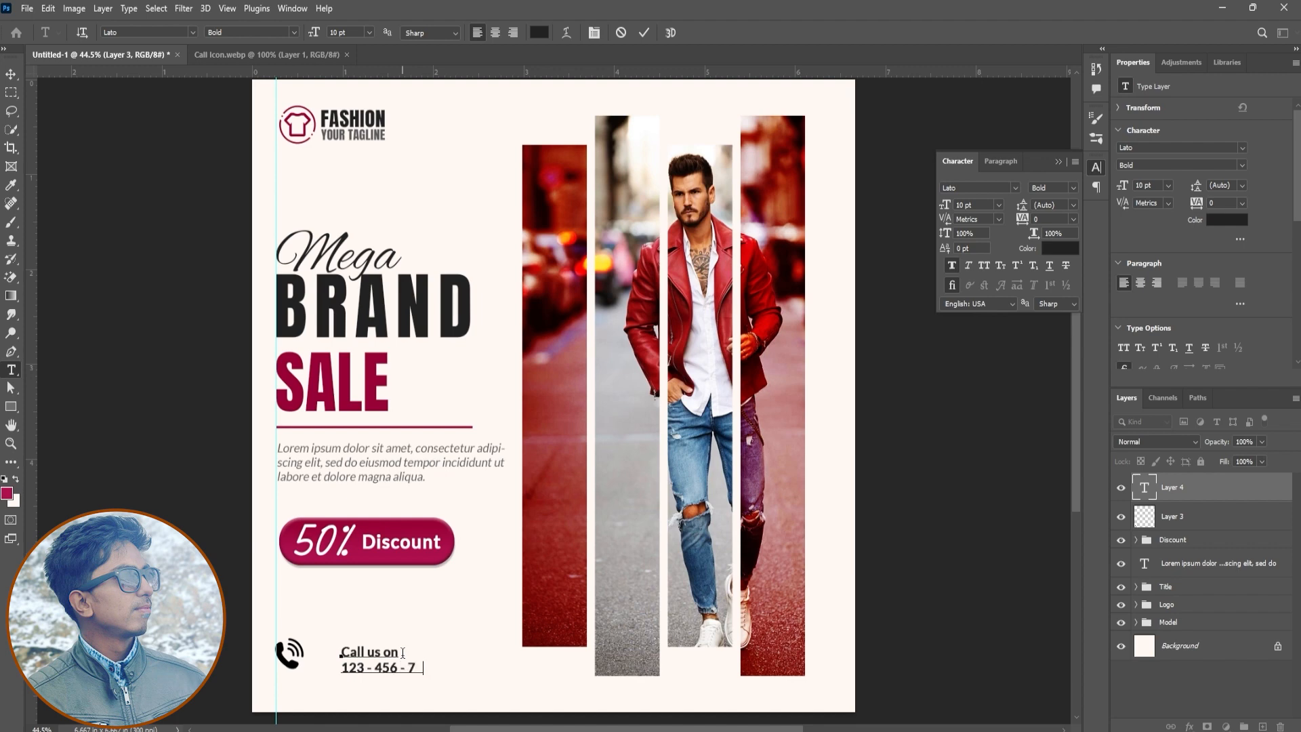
pyautogui.hotkey('shift', 'Home')
pyautogui.click(1061, 247)
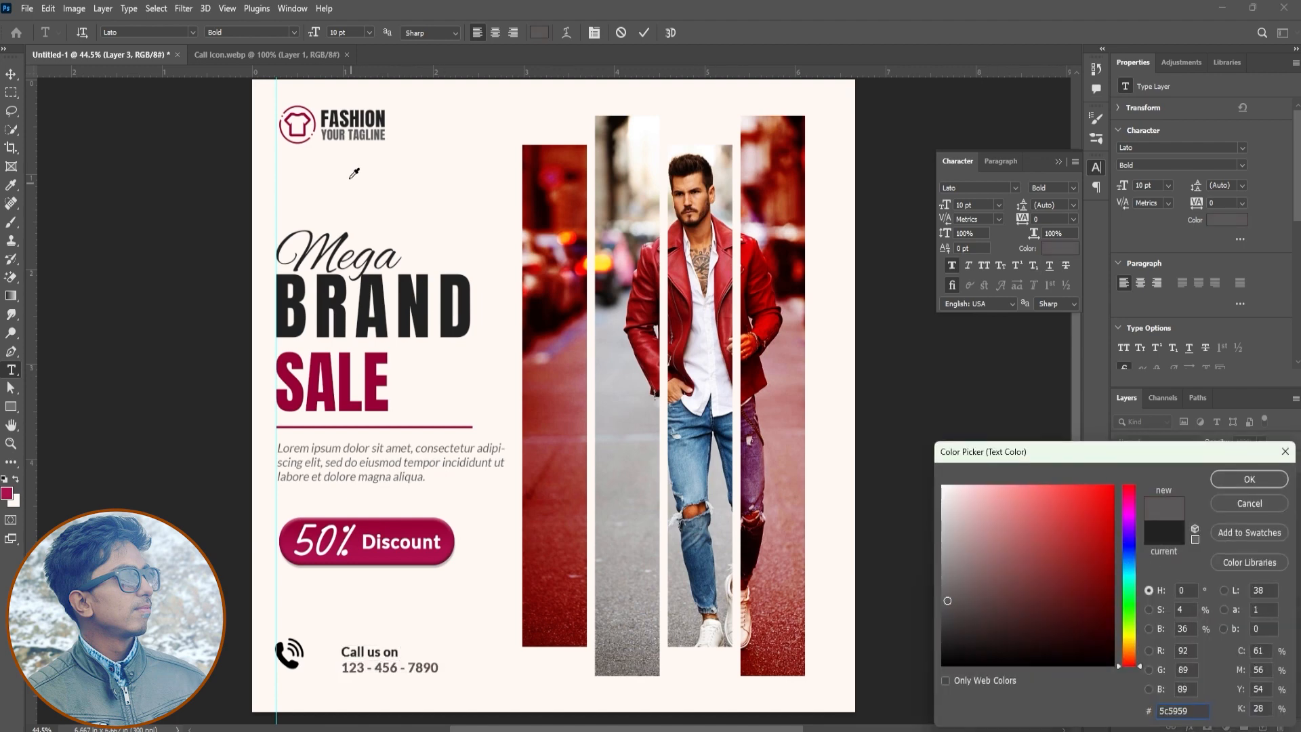
pyautogui.click(349, 133)
pyautogui.click(344, 133)
pyautogui.click(343, 133)
pyautogui.click(1223, 481)
# Set the phone number to 14 pt faux italic without faux bold and move the call text close to the phone icon
pyautogui.click(968, 265)
pyautogui.moveTo(944, 210); pyautogui.dragTo(1016, 208)
pyautogui.click(952, 266)
pyautogui.hotkey('ctrl', 'Return')
pyautogui.press('v')
pyautogui.moveTo(448, 669); pyautogui.dragTo(421, 663)
# Apply a Color Overlay of 970136 at 100% opacity to the phone icon
pyautogui.click(1199, 517)
pyautogui.click(1190, 726)
pyautogui.click(1201, 670)
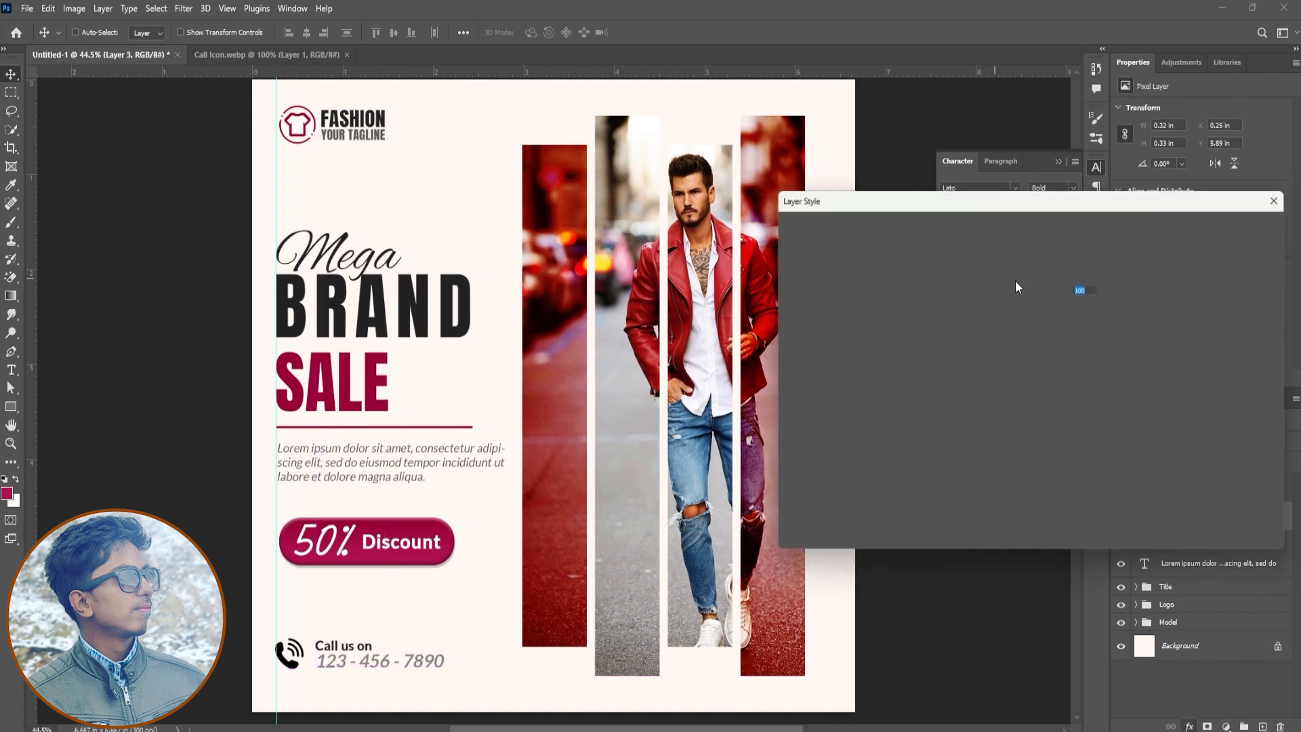
pyautogui.click(1092, 270)
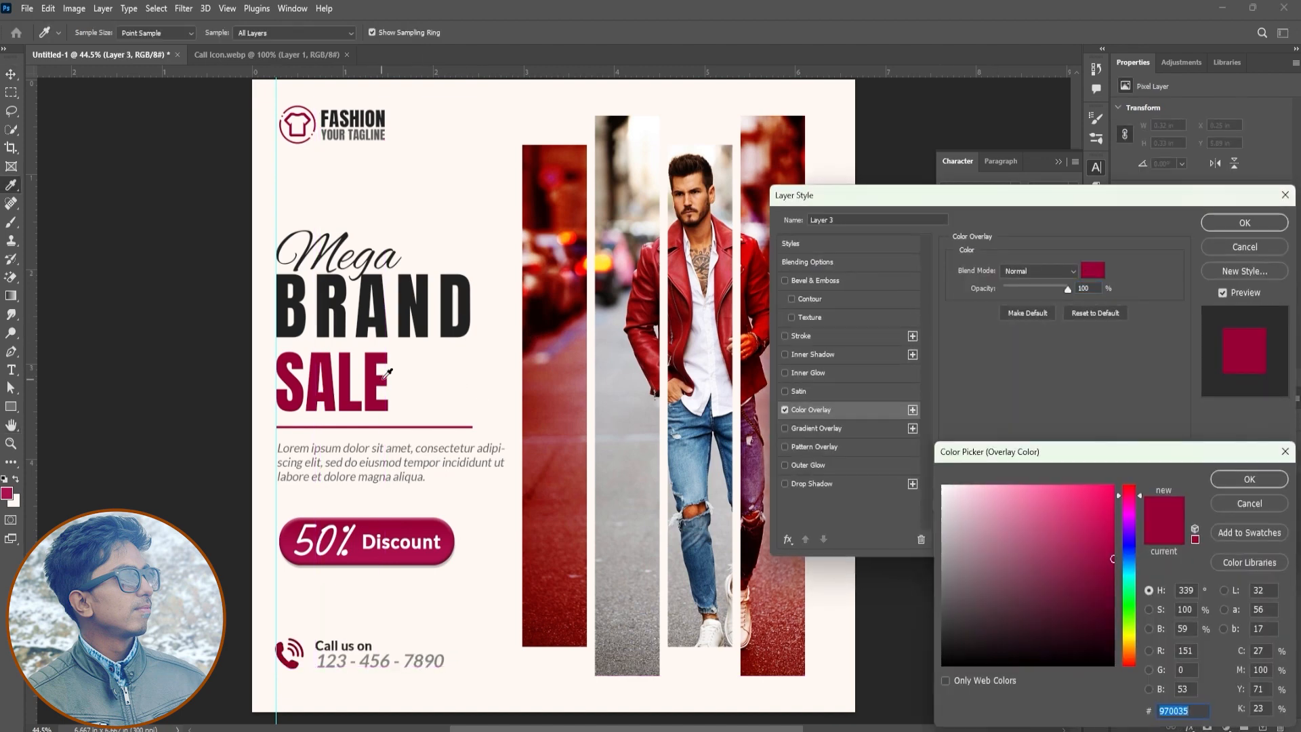
pyautogui.click(1250, 479)
pyautogui.click(1245, 223)
# Move the call text slightly closer to the phone icon, then scale both down to about 90% and move them up
pyautogui.keyDown('ctrl'); pyautogui.click(1204, 487); pyautogui.keyUp('ctrl')
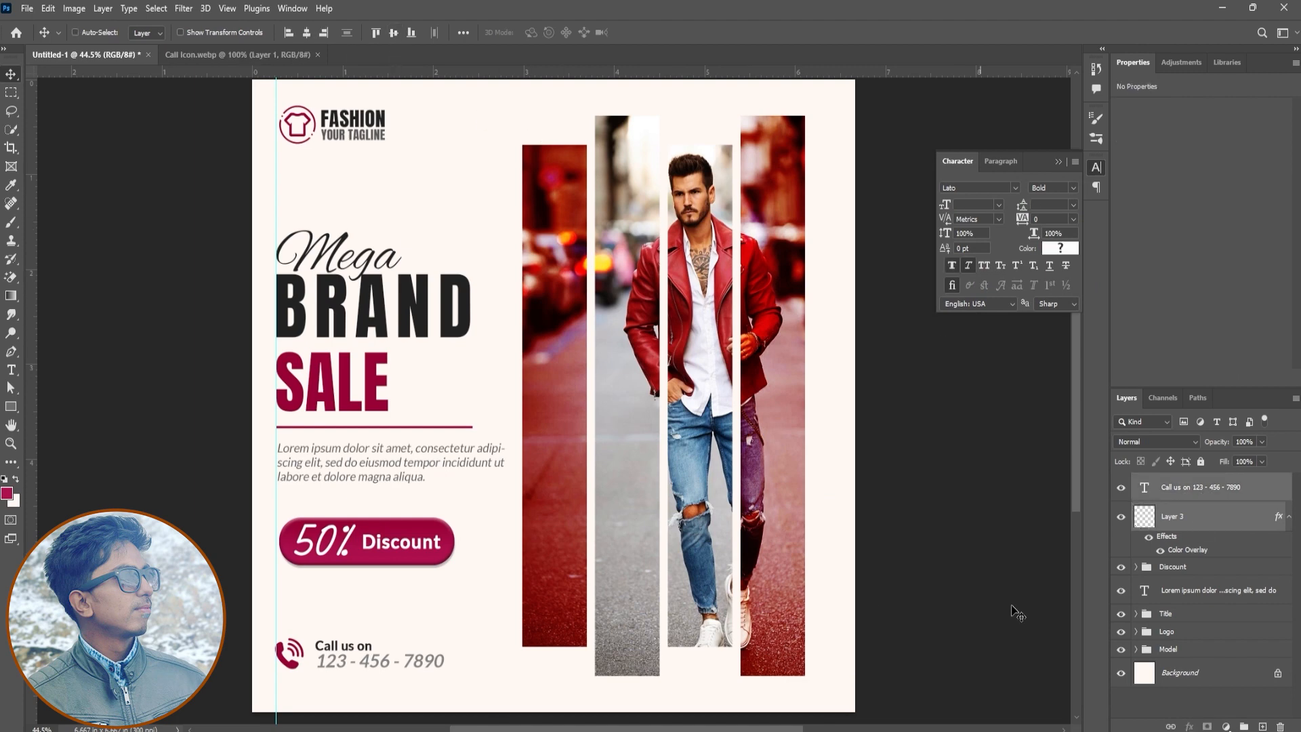
pyautogui.click(1206, 487)
pyautogui.moveTo(603, 624); pyautogui.dragTo(598, 624)
pyautogui.keyDown('ctrl'); pyautogui.click(1203, 516); pyautogui.keyUp('ctrl')
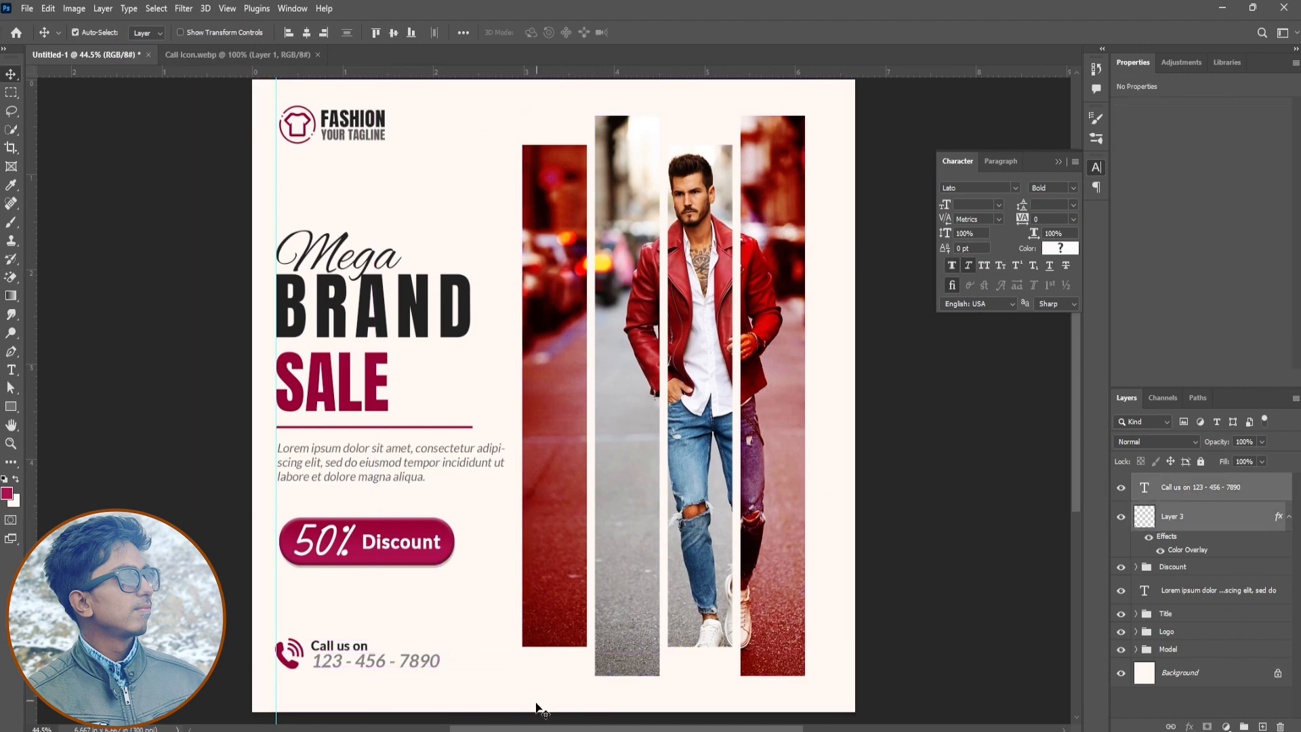
pyautogui.hotkey('ctrl', 't')
pyautogui.moveTo(434, 671); pyautogui.dragTo(409, 636)
pyautogui.press('Return')
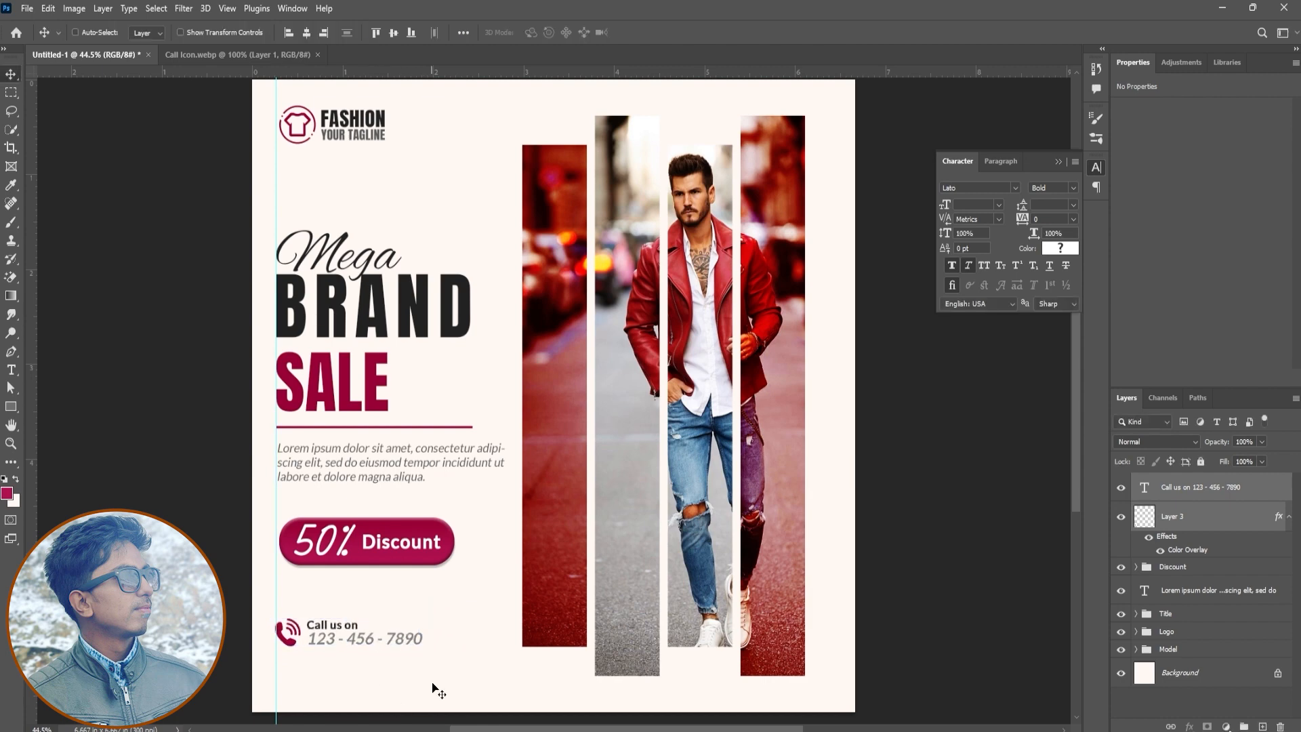
# Close the Call Icon.webp document and group the phone icon and call text under the name "Cal us"
pyautogui.click(317, 55)
pyautogui.hotkey('ctrl', 'g')
pyautogui.doubleClick(1169, 481)
pyautogui.write('Cal')
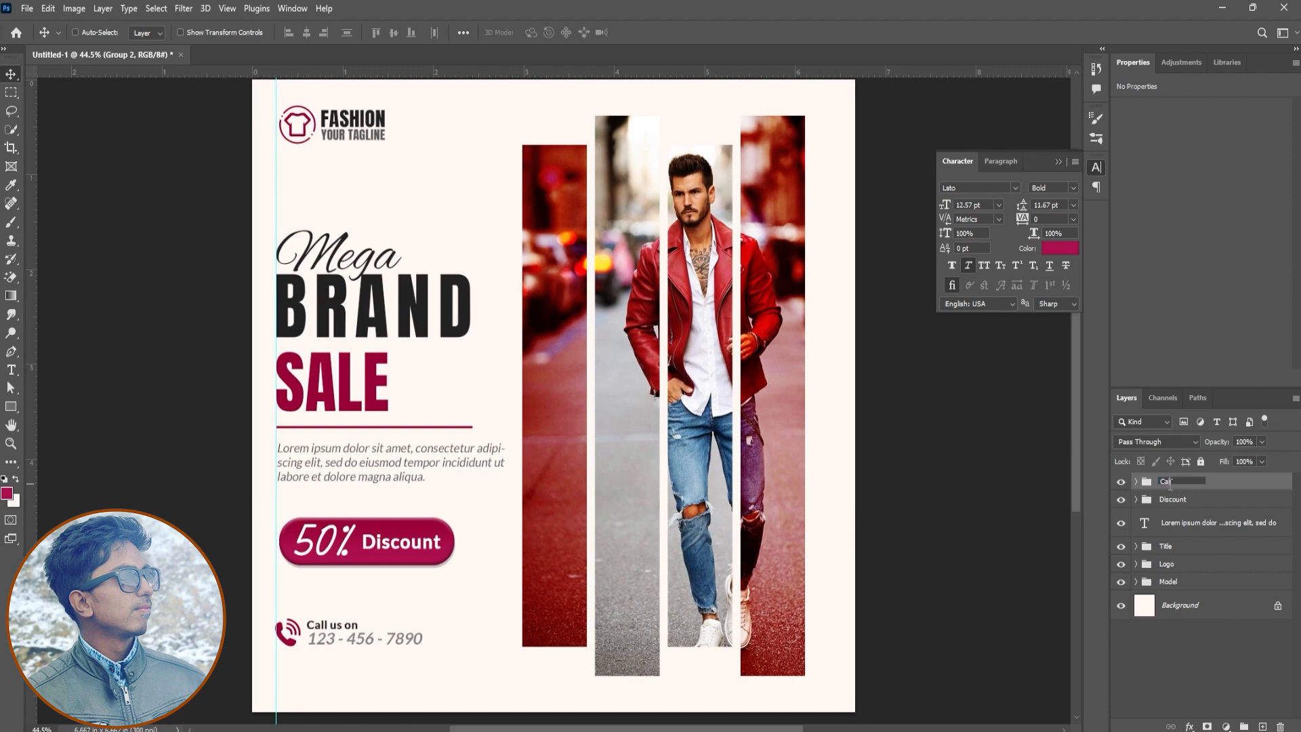
pyautogui.write(' us')
pyautogui.press('Return')
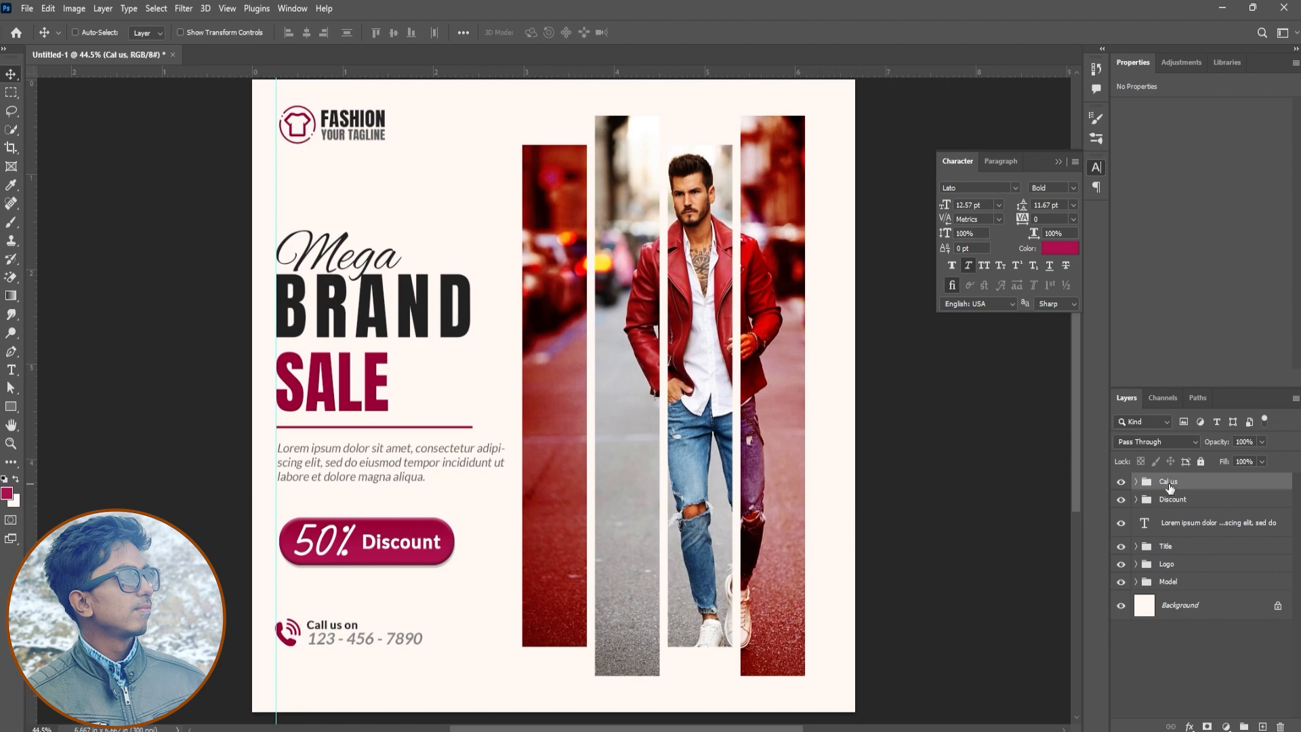
# Open Social Meda logo.png, bring the icons into the post and scale them to 0.97 in wide below the call row
pyautogui.click(31, 10)
pyautogui.click(41, 39)
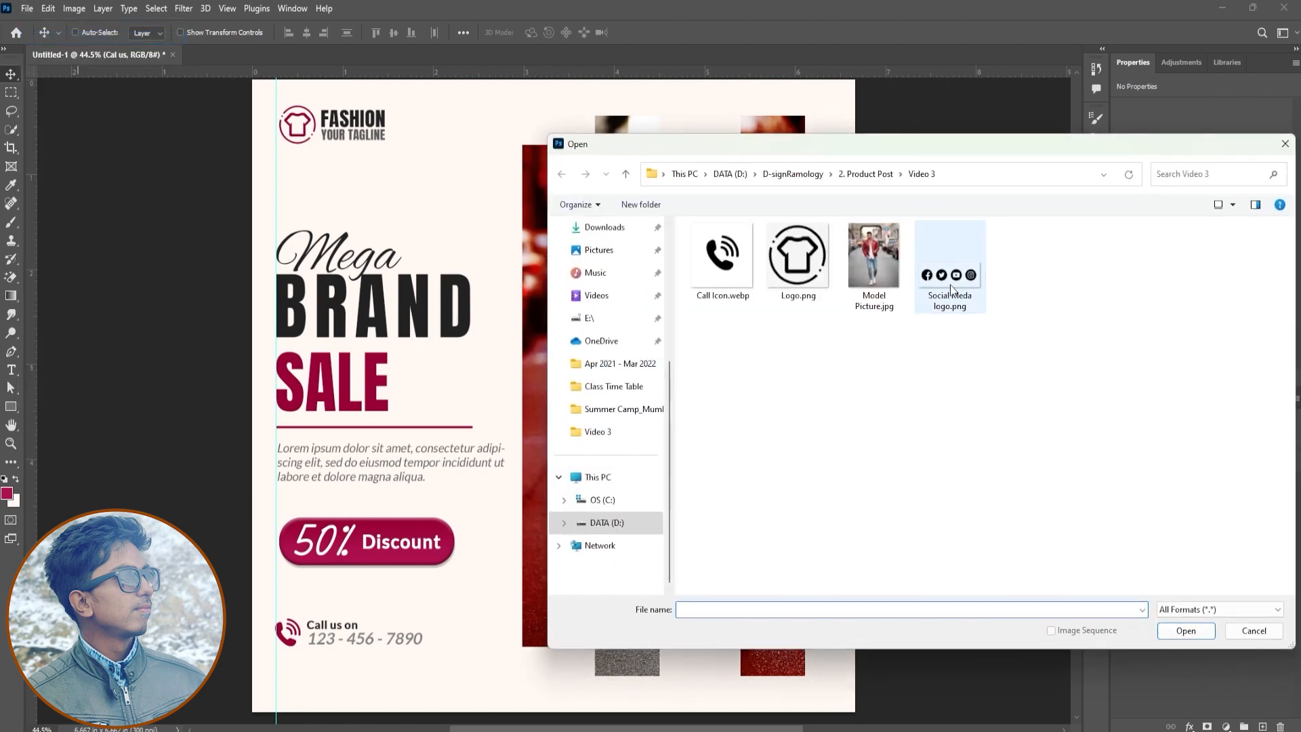
pyautogui.doubleClick(987, 271)
pyautogui.moveTo(172, 94); pyautogui.dragTo(510, 647)
pyautogui.hotkey('ctrl', 't')
pyautogui.moveTo(684, 587); pyautogui.dragTo(368, 670)
pyautogui.press('Return')
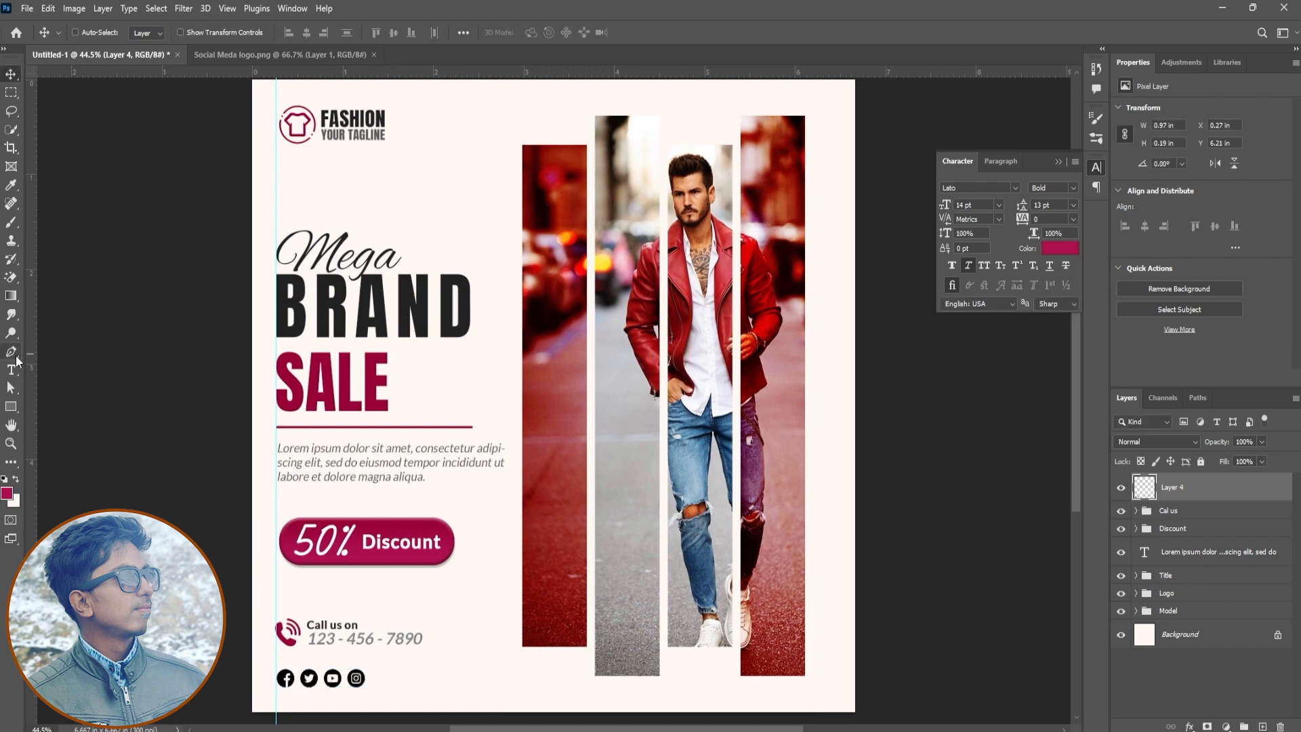
# Add the text "Follow Us" in 14 pt Lato Bold beside the social icons and colour it 222222
pyautogui.click(11, 369)
pyautogui.click(397, 681)
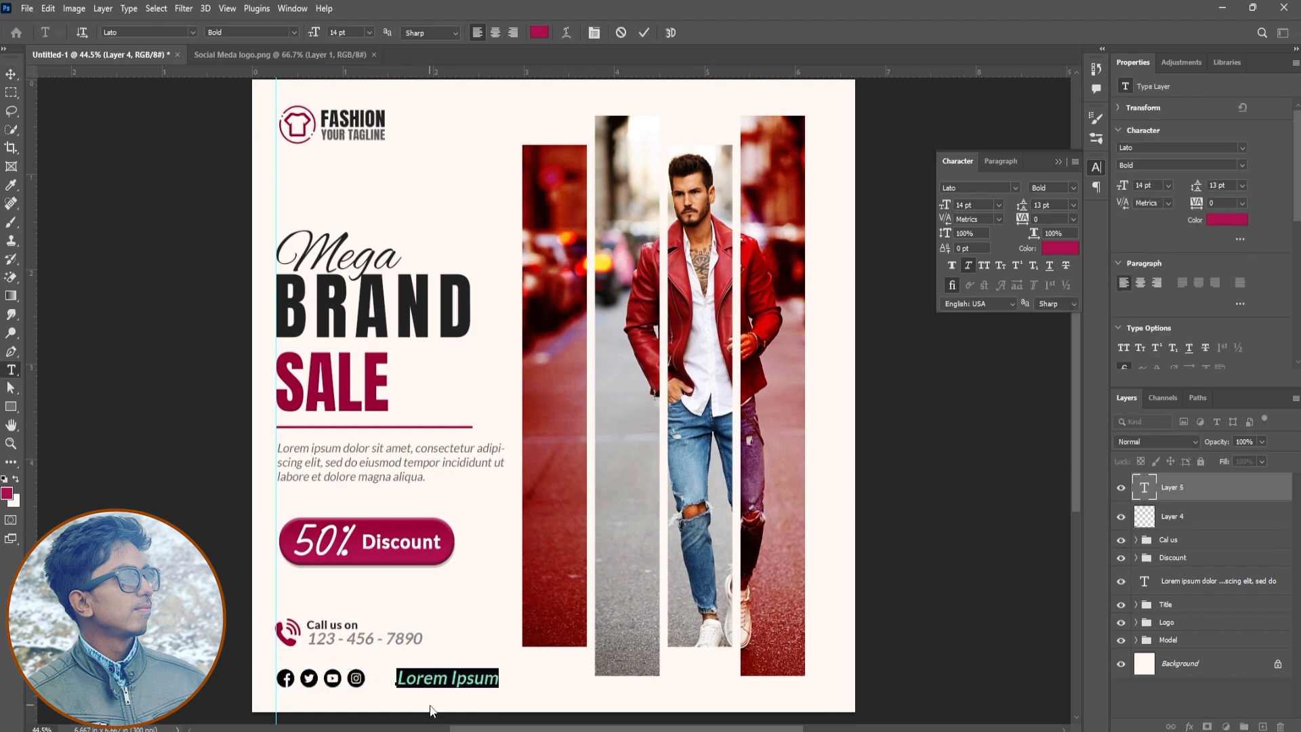
pyautogui.write('Follow Us')
pyautogui.hotkey('ctrl', 'a')
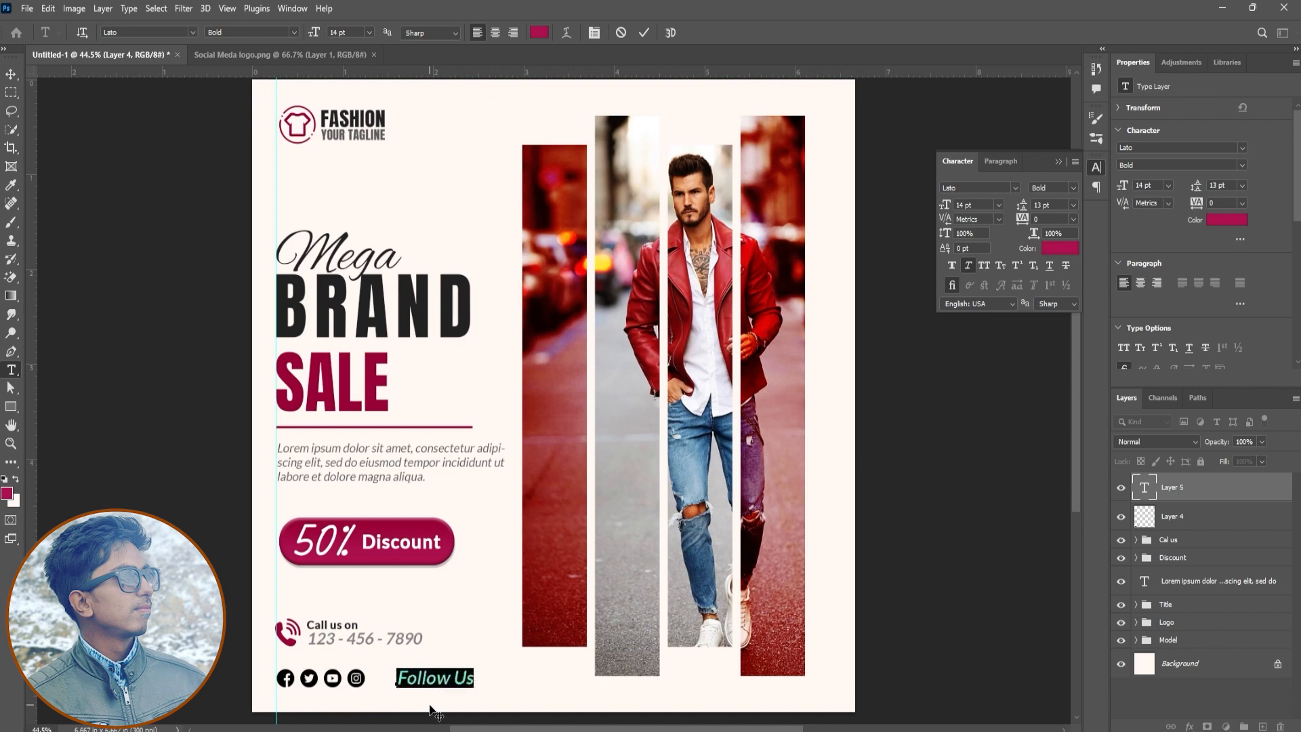
pyautogui.click(1060, 248)
pyautogui.click(428, 318)
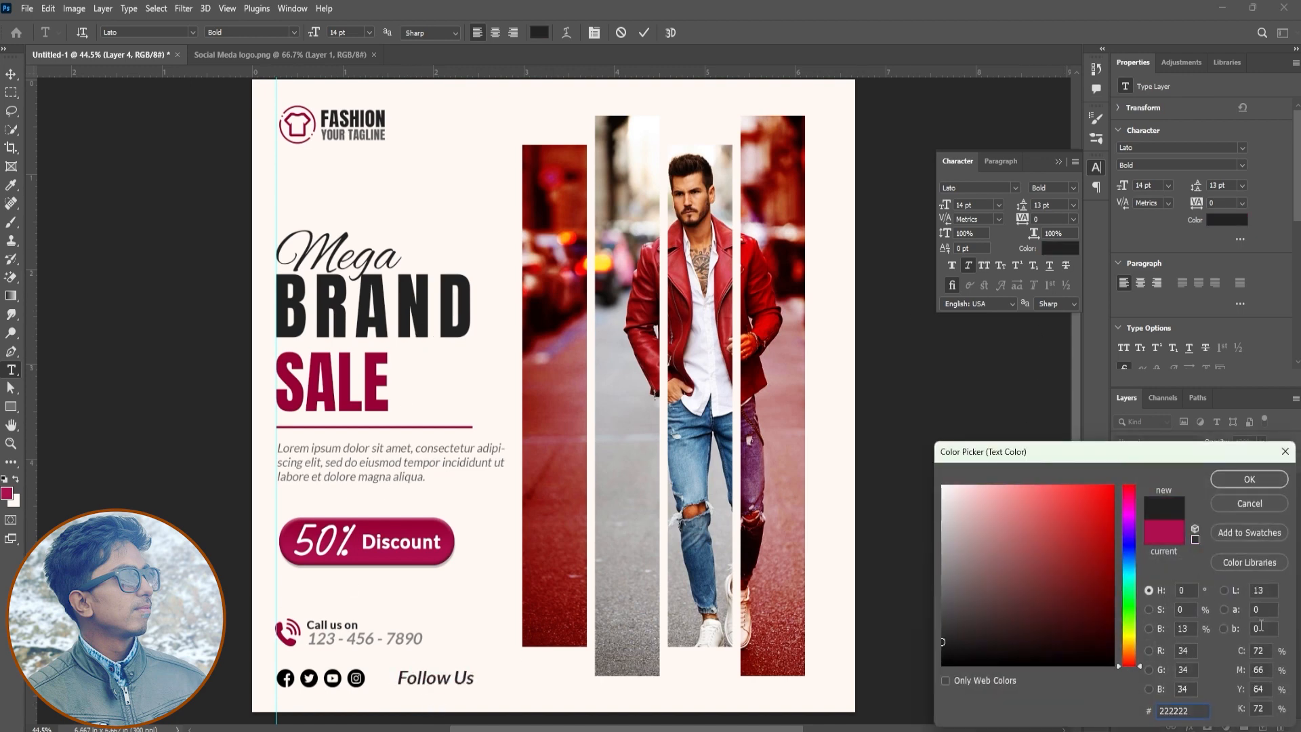
pyautogui.press('Return')
pyautogui.click(643, 34)
pyautogui.press('v')
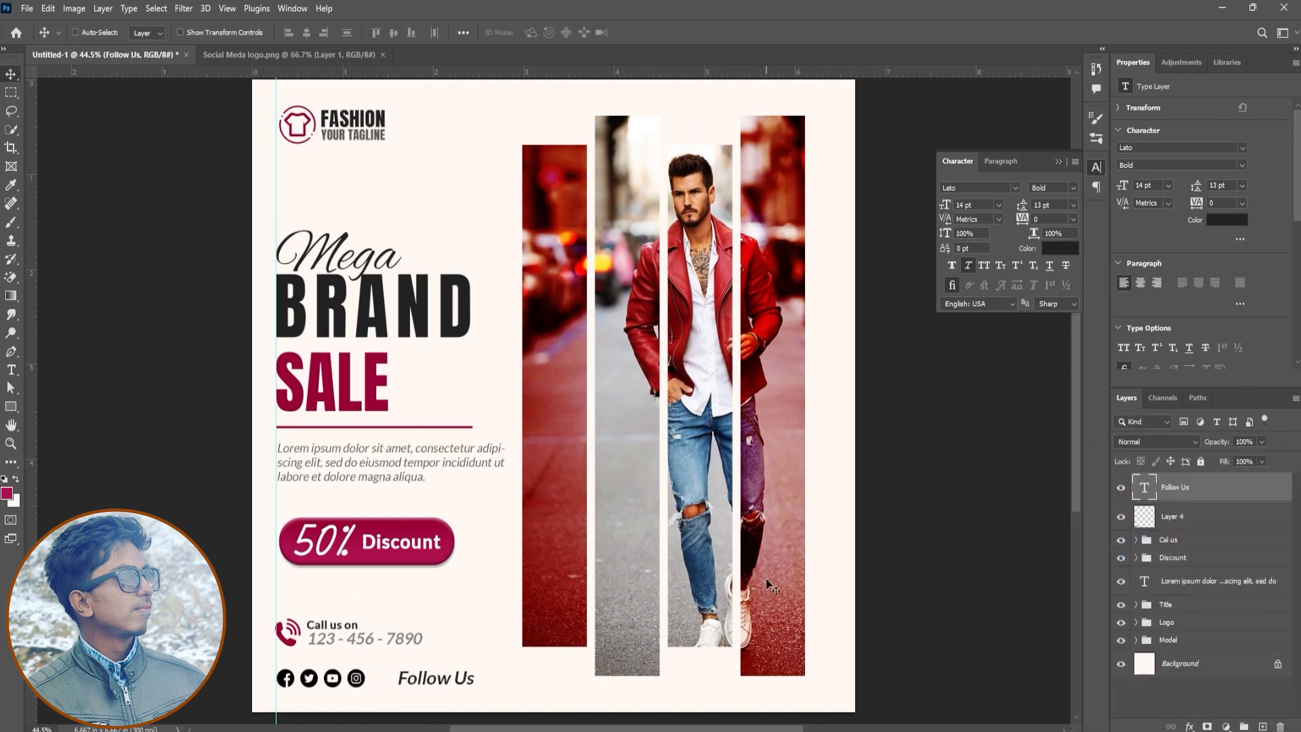
# Apply the same crimson Color Overlay as the phone icon's to the social media icons
pyautogui.click(1222, 528)
pyautogui.click(1189, 725)
pyautogui.click(1219, 672)
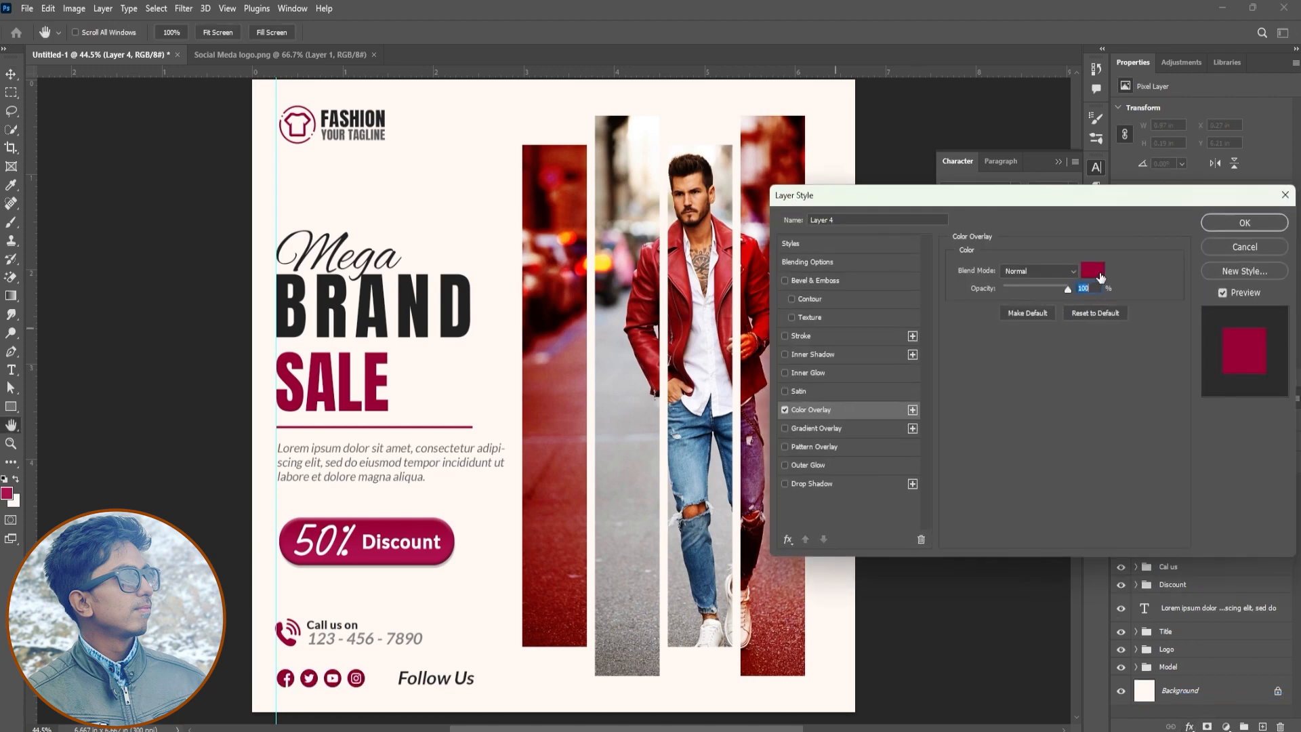
pyautogui.click(1277, 226)
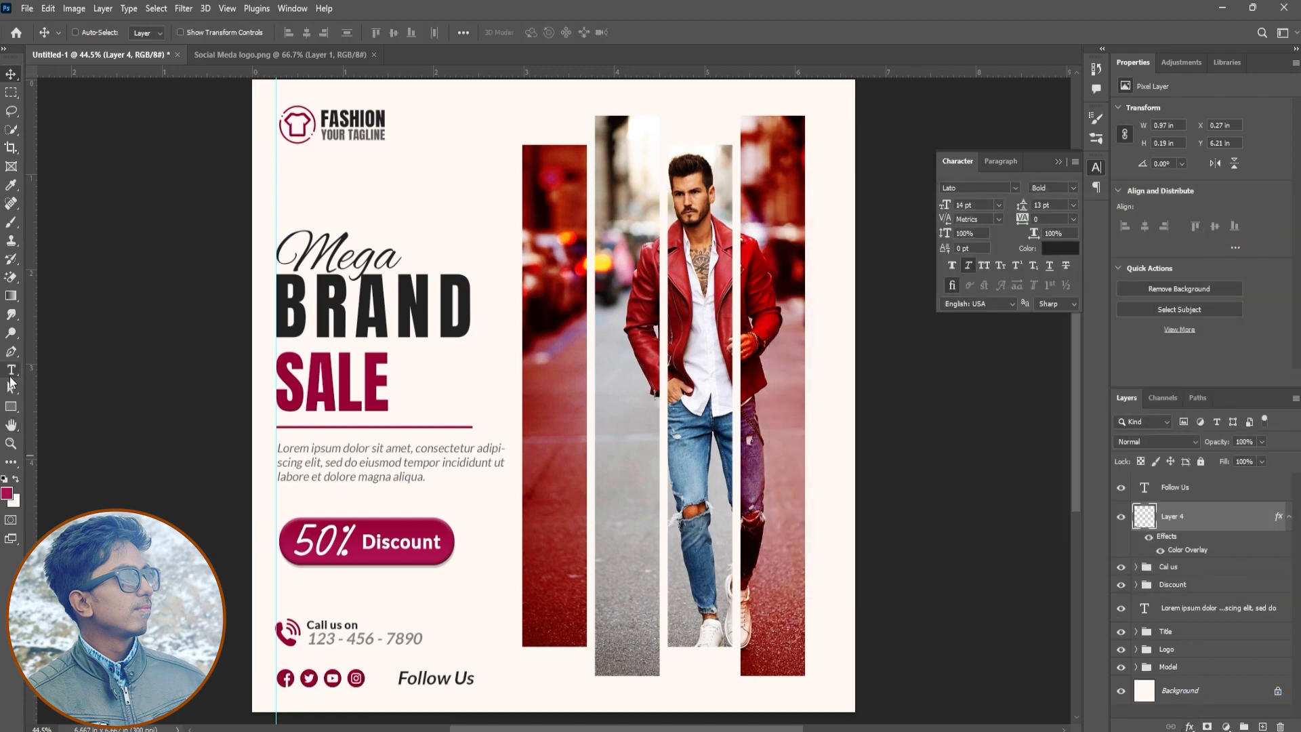
# Draw a vertical divider line about 66 px high between the social icons and "Follow Us", with a dark 3 px stroke and no fill
pyautogui.click(11, 351)
pyautogui.click(377, 668)
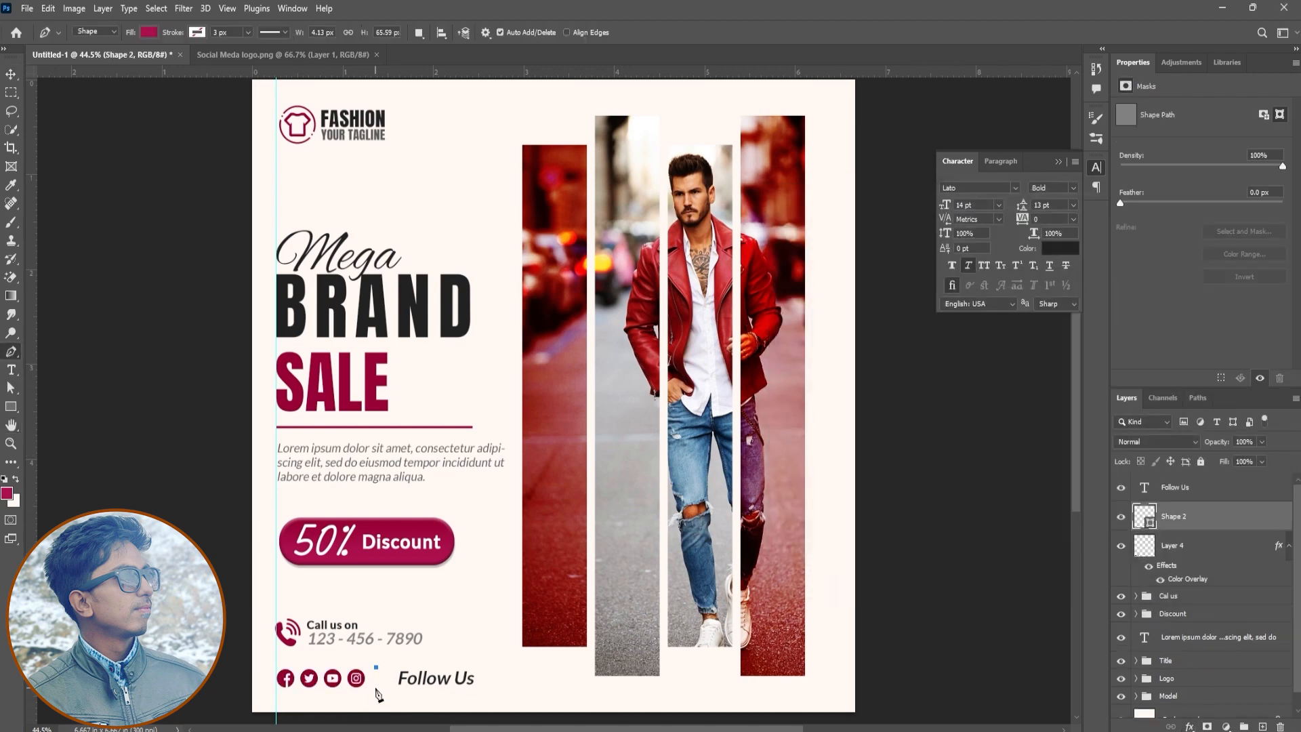
pyautogui.click(199, 31)
pyautogui.click(114, 105)
pyautogui.click(148, 32)
pyautogui.click(68, 59)
pyautogui.press('v')
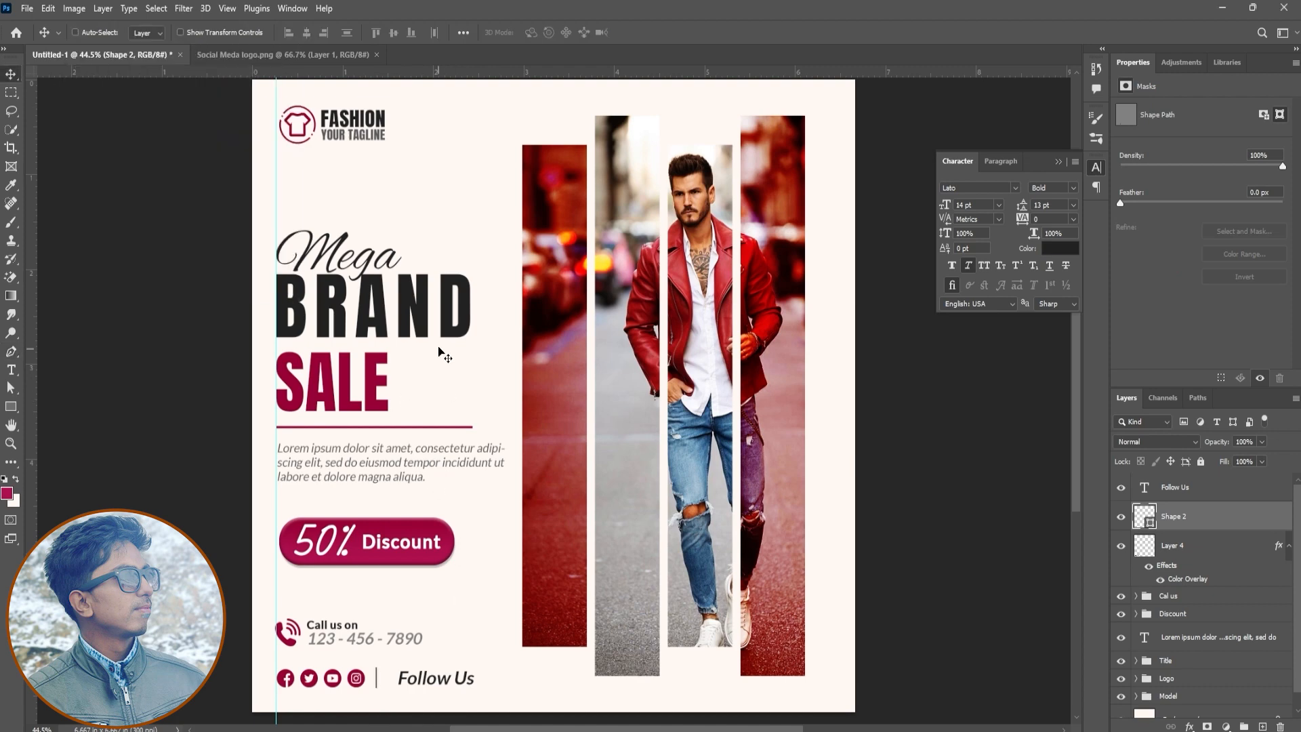
# Move "Follow Us" and the divider closer to the social icons and group the row as "Social Media"
pyautogui.click(1193, 500)
pyautogui.moveTo(493, 676); pyautogui.dragTo(482, 677)
pyautogui.keyDown('ctrl'); pyautogui.click(1226, 525); pyautogui.keyUp('ctrl')
pyautogui.moveTo(692, 591); pyautogui.dragTo(687, 590)
pyautogui.hotkey('ctrl', 'g')
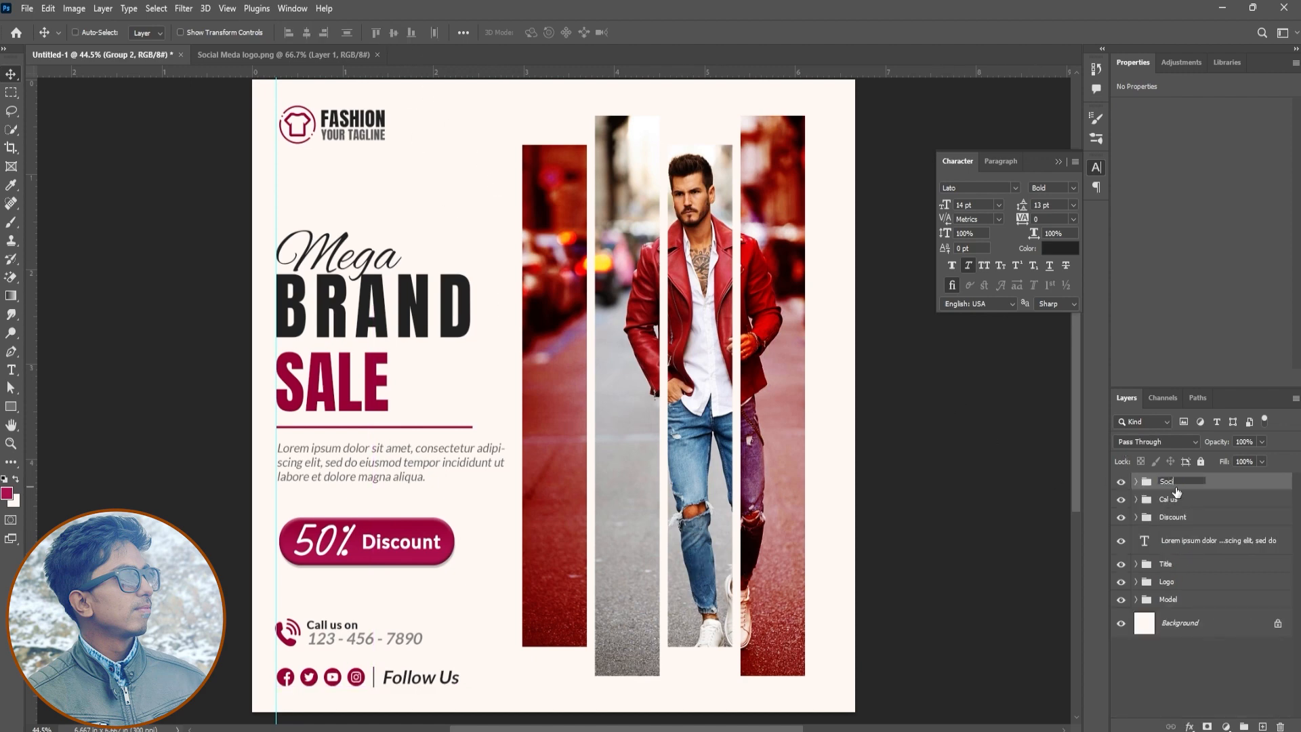
pyautogui.press('Return')
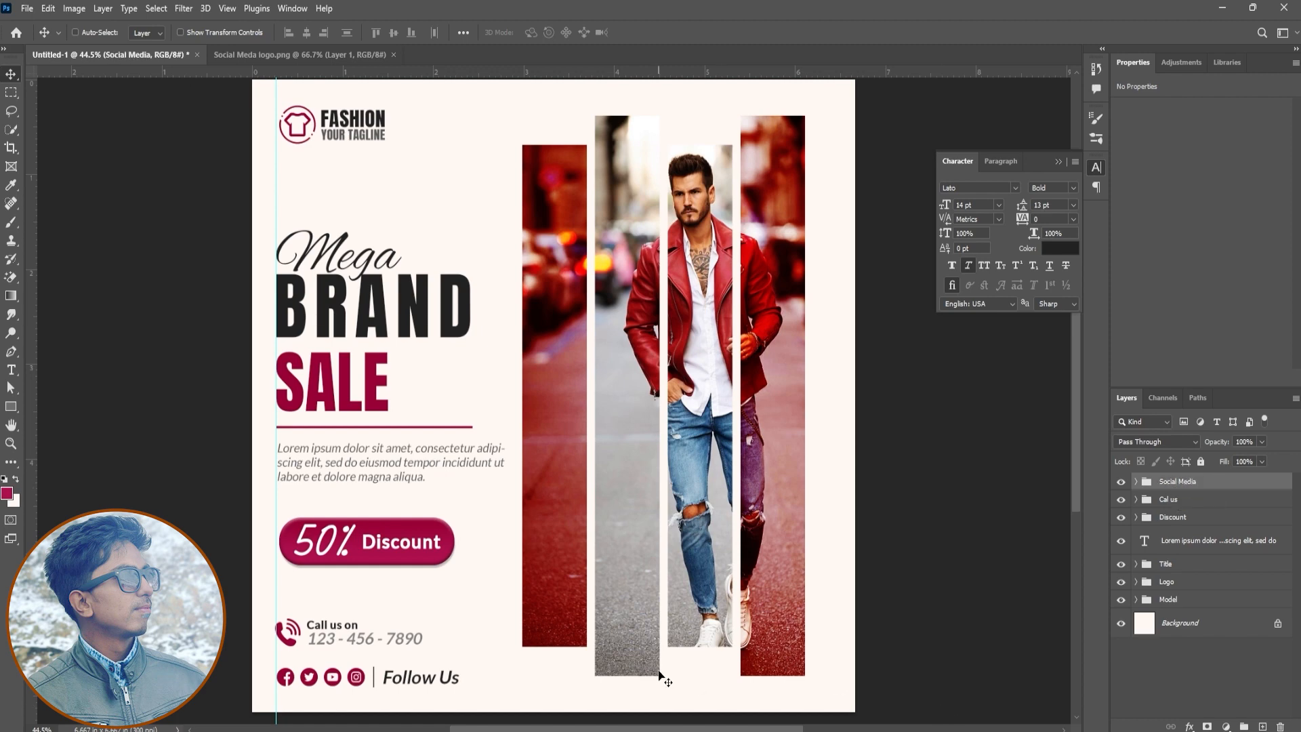
# Bring the social media row and call details into tighter spacing, and raise the Title group about 0.14 in
pyautogui.moveTo(438, 682); pyautogui.dragTo(440, 672)
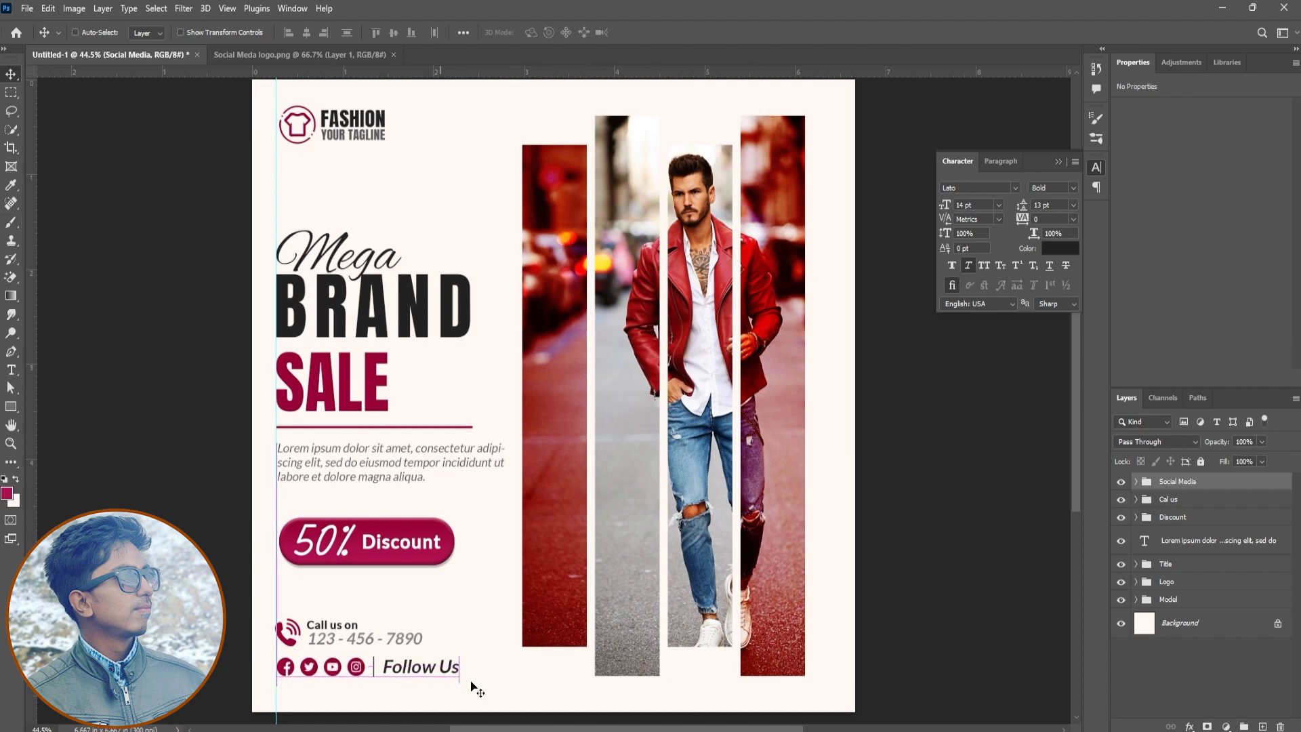
pyautogui.keyDown('shift'); pyautogui.click(1174, 501); pyautogui.keyUp('shift')
pyautogui.moveTo(436, 540); pyautogui.dragTo(436, 552)
pyautogui.click(1199, 563)
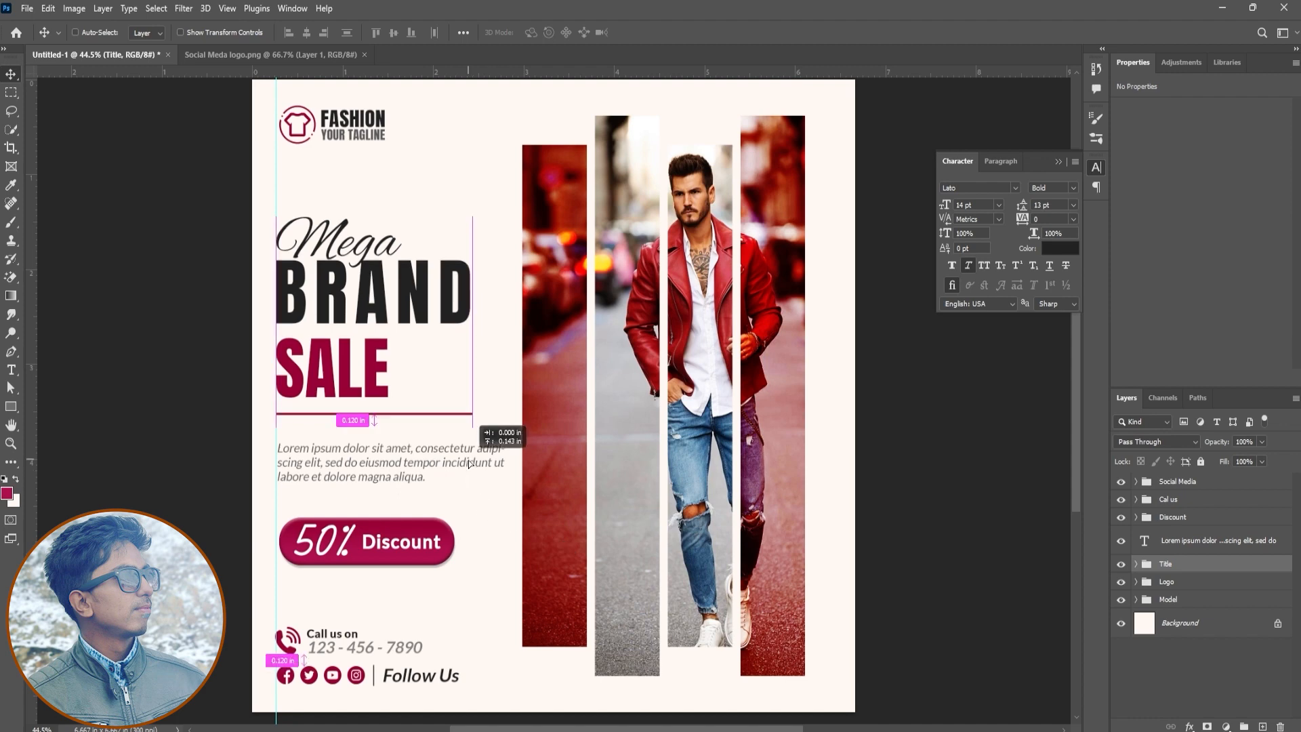
pyautogui.moveTo(600, 510); pyautogui.dragTo(524, 461)
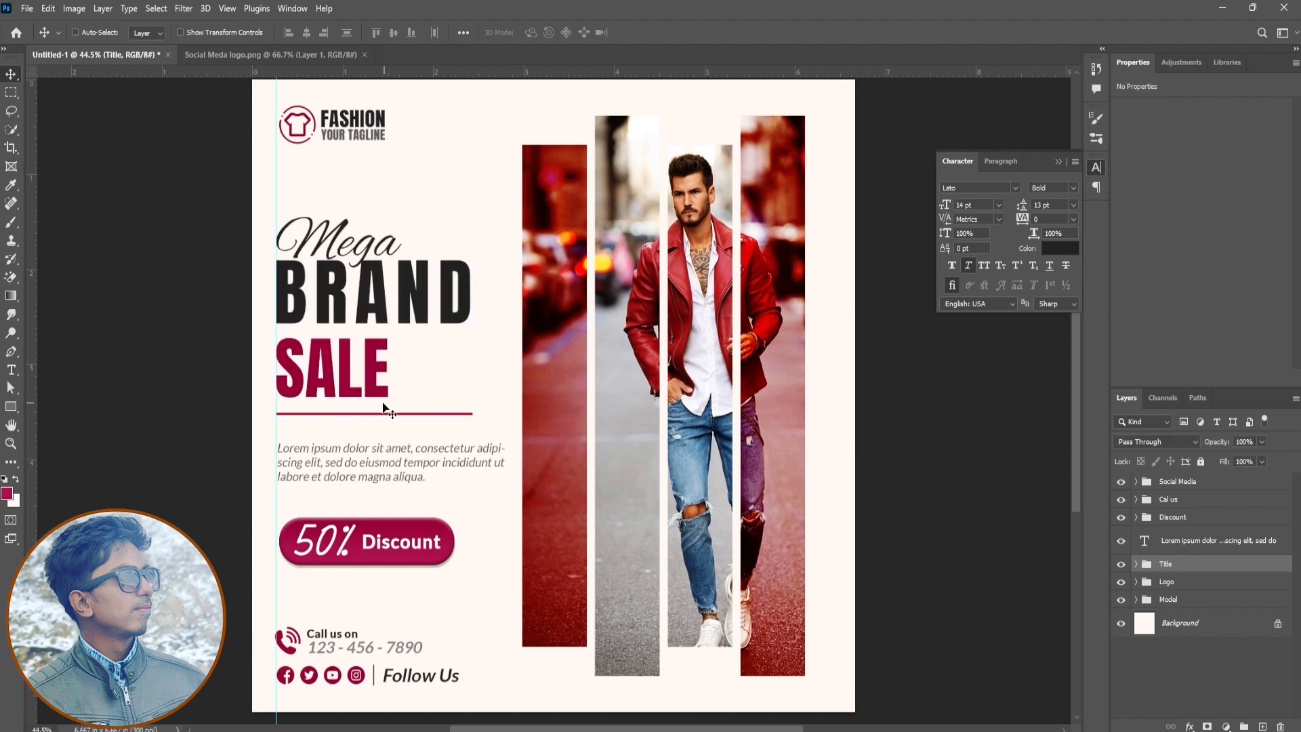
# Add the text line "UP TO 50% DISCOUNT IN ALL SECTION" in 14 pt Lato Light below the discount button
pyautogui.press('t')
pyautogui.click(296, 602)
pyautogui.press('BackSpace')
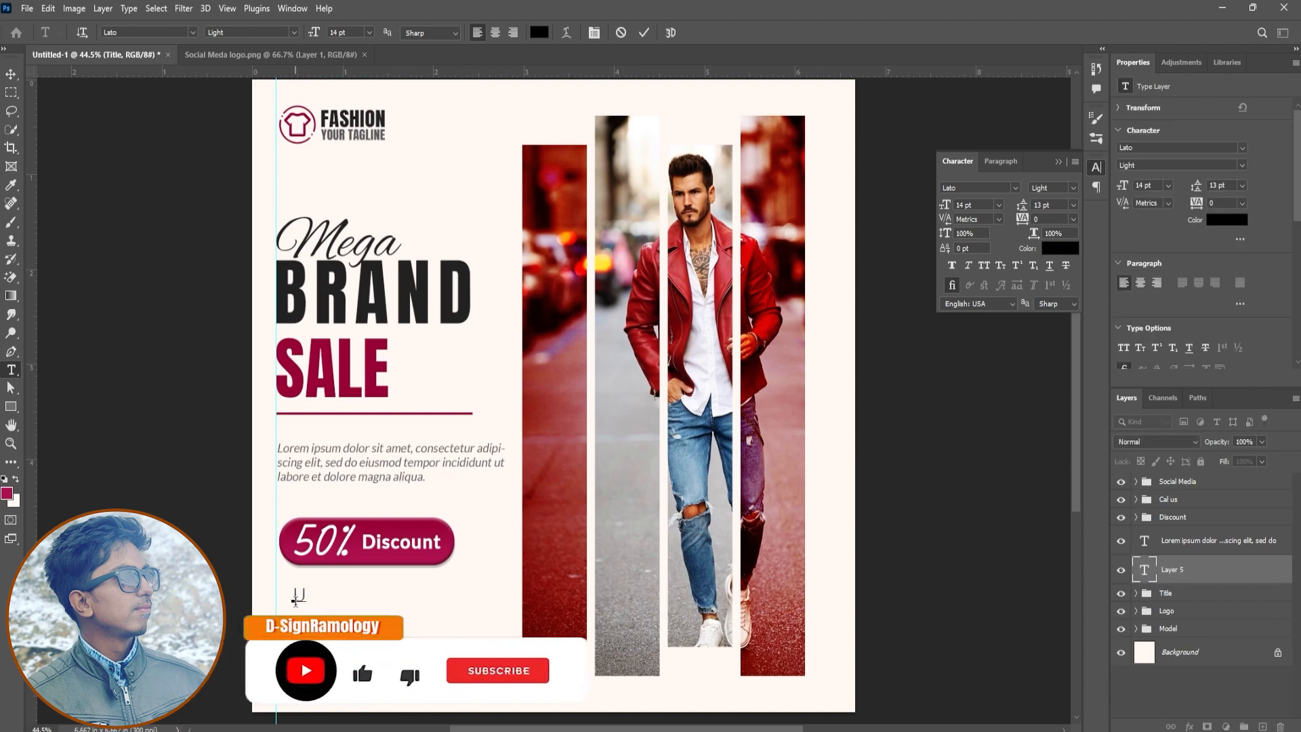
pyautogui.write('UP TO 50% DISCOU')
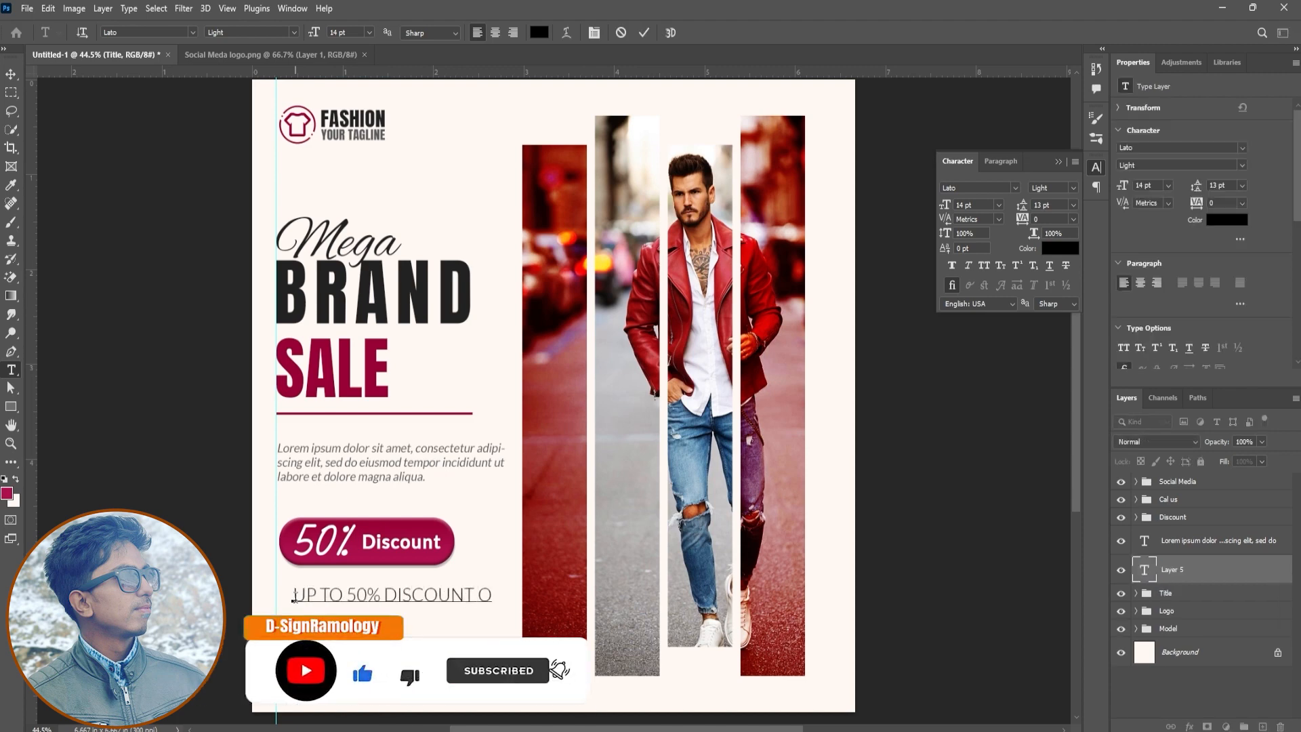
pyautogui.write('NT IN ALL SECTION')
# Set only the "50%" in the new text line to 18 pt Lato Bold with Faux Bold
pyautogui.hotkey('ctrl', 'Left')
pyautogui.hotkey('ctrl', 'Left')
pyautogui.hotkey('ctrl', 'shift', 'Left')
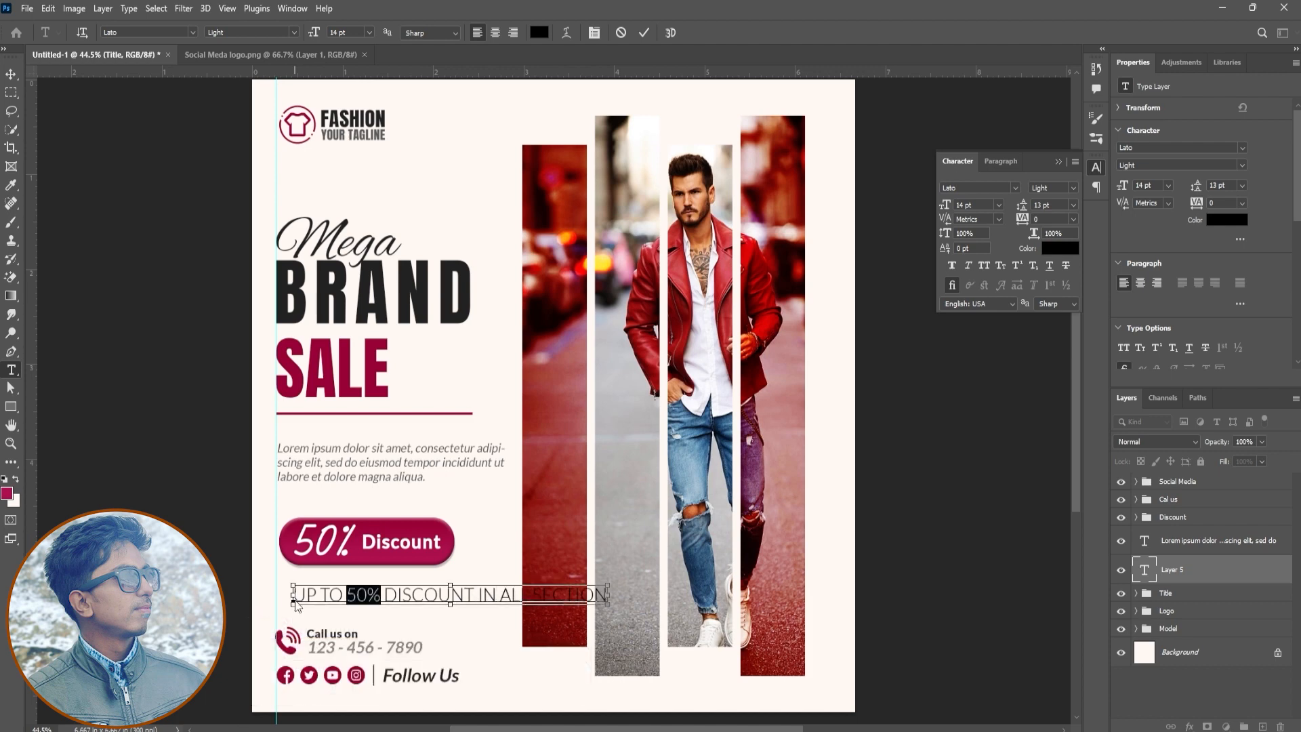
pyautogui.click(1072, 188)
pyautogui.click(1047, 224)
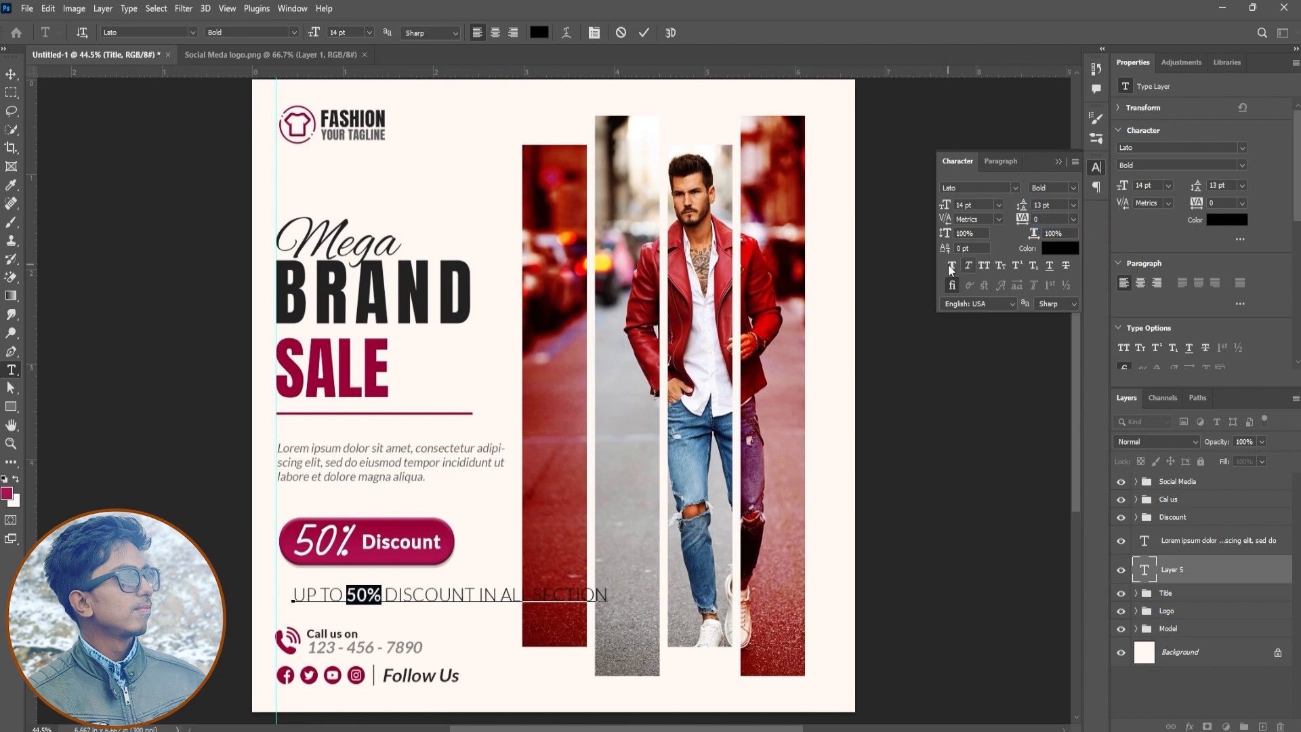
pyautogui.moveTo(947, 207); pyautogui.dragTo(950, 208)
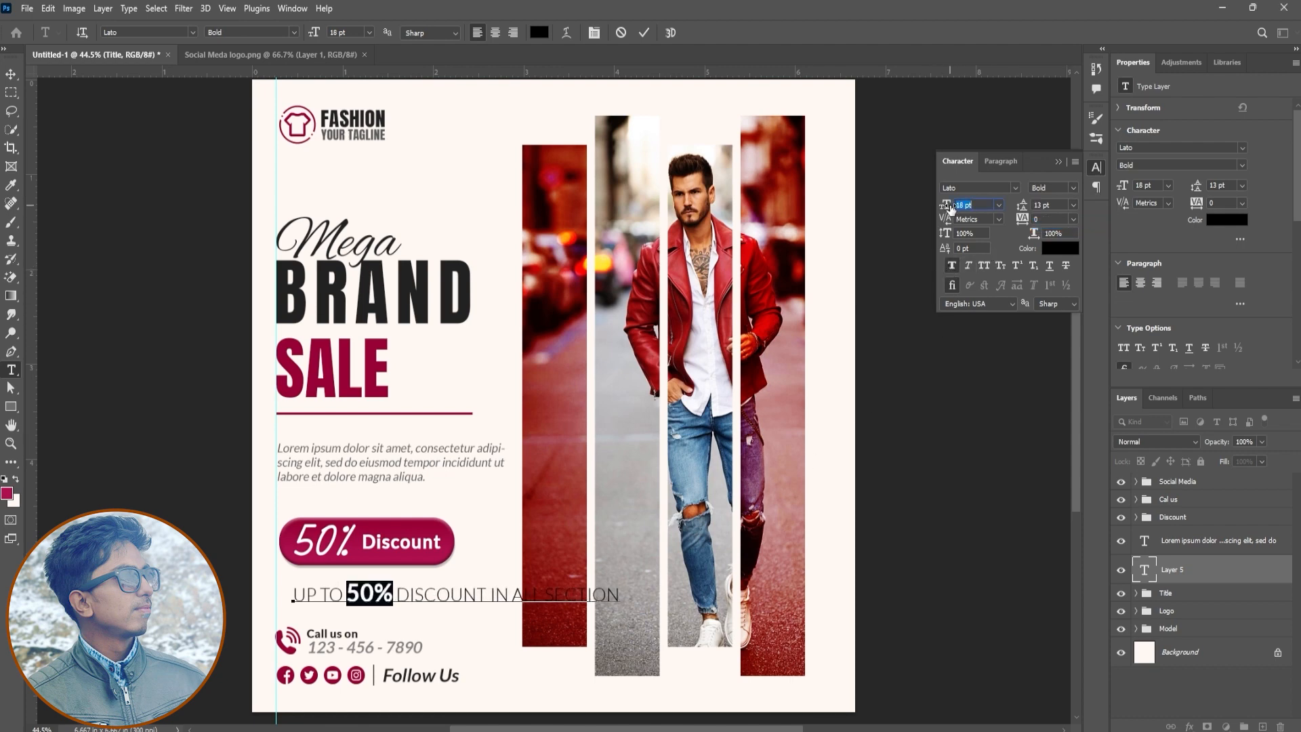
pyautogui.click(643, 33)
pyautogui.press('v')
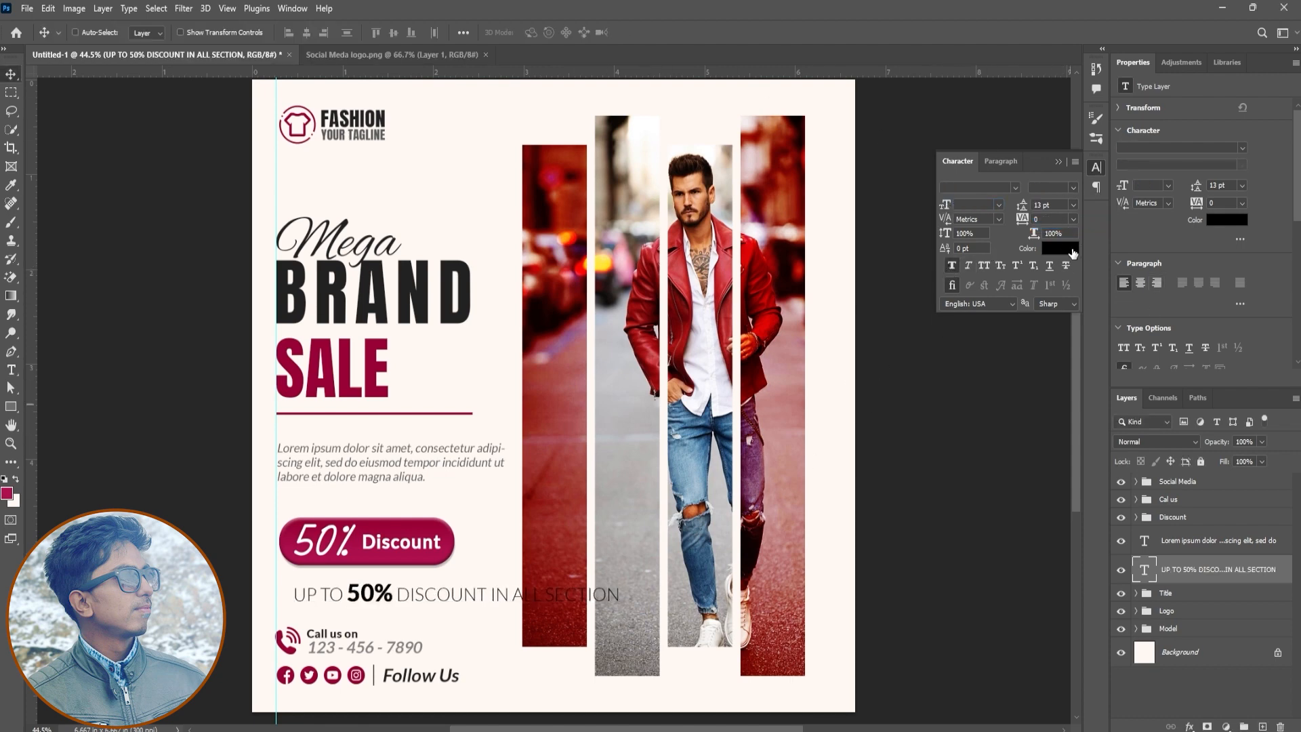
# Rotate the "UP TO 50% DISCOUNT IN ALL SECTION" line to -90°, enlarge it to about 136%, and centre it on the first red photo strip
pyautogui.hotkey('ctrl', 't')
pyautogui.moveTo(627, 582); pyautogui.dragTo(447, 426)
pyautogui.moveTo(463, 546); pyautogui.dragTo(559, 327)
pyautogui.moveTo(573, 533); pyautogui.dragTo(595, 630)
pyautogui.moveTo(559, 576); pyautogui.dragTo(555, 561)
pyautogui.moveTo(573, 175); pyautogui.dragTo(575, 155)
pyautogui.moveTo(562, 453); pyautogui.dragTo(561, 460)
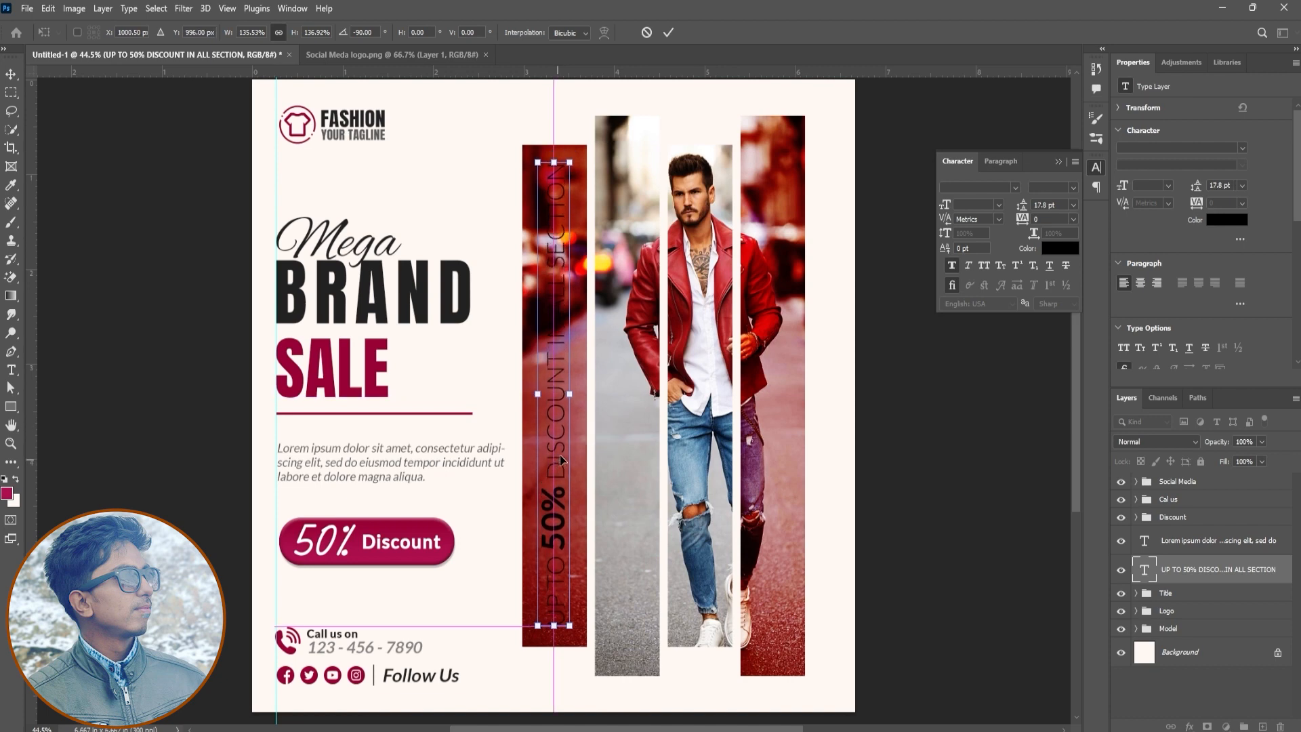
pyautogui.press('Return')
# Colour the vertical discount text white (ffffff) and centre it vertically on the canvas
pyautogui.click(1059, 248)
pyautogui.write('ffffff')
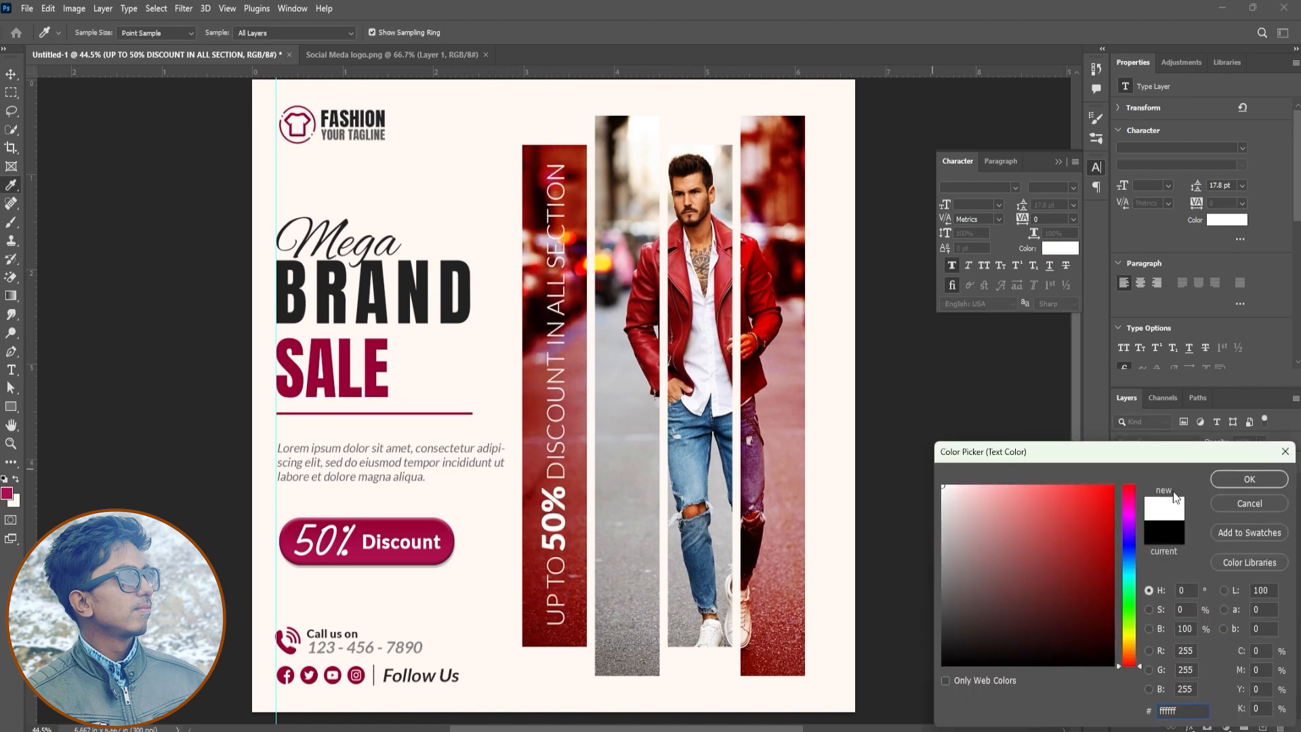
pyautogui.press('Return')
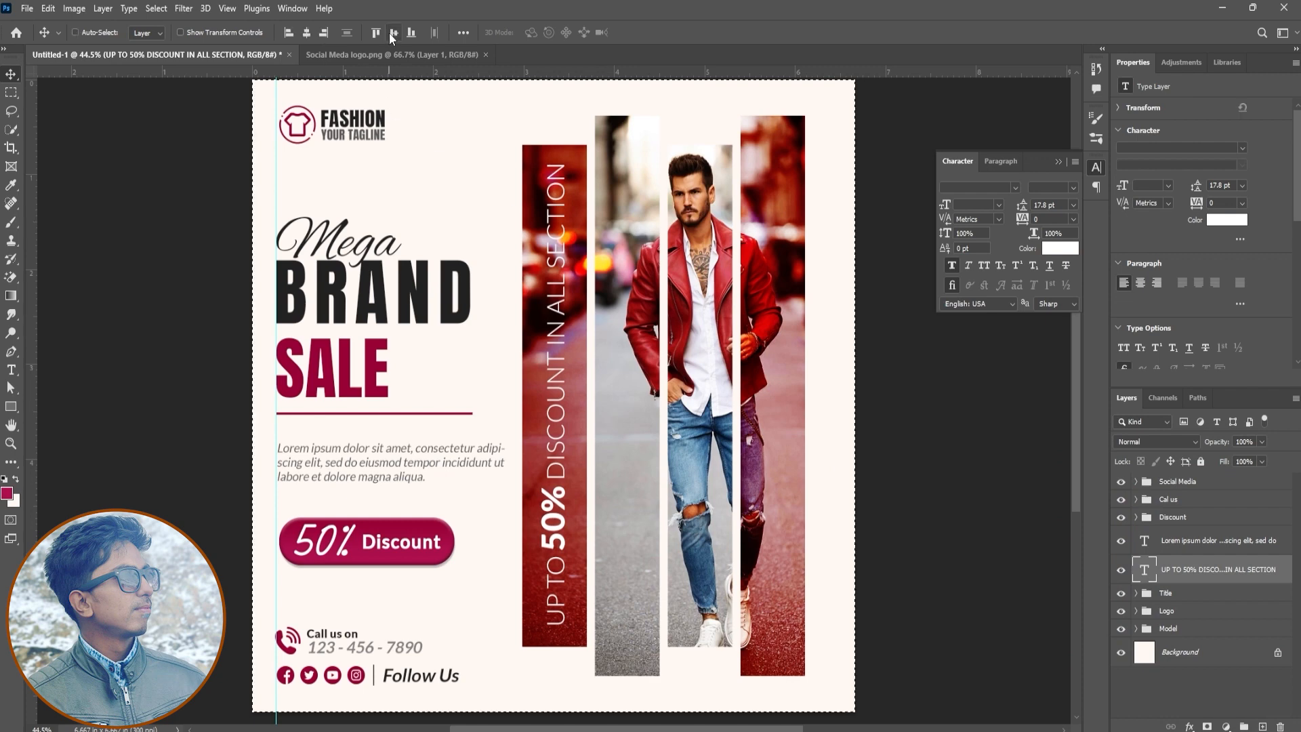
pyautogui.click(1121, 571)
pyautogui.click(1121, 571)
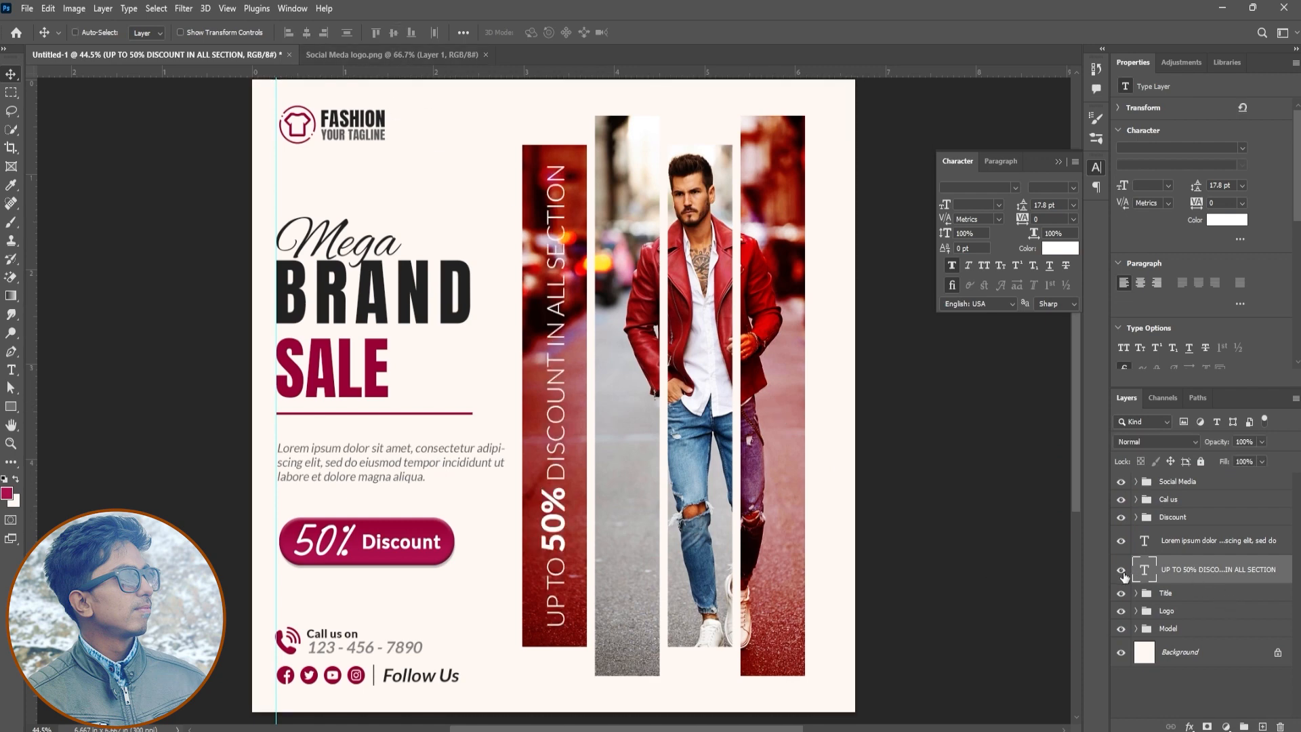
pyautogui.click(1166, 481)
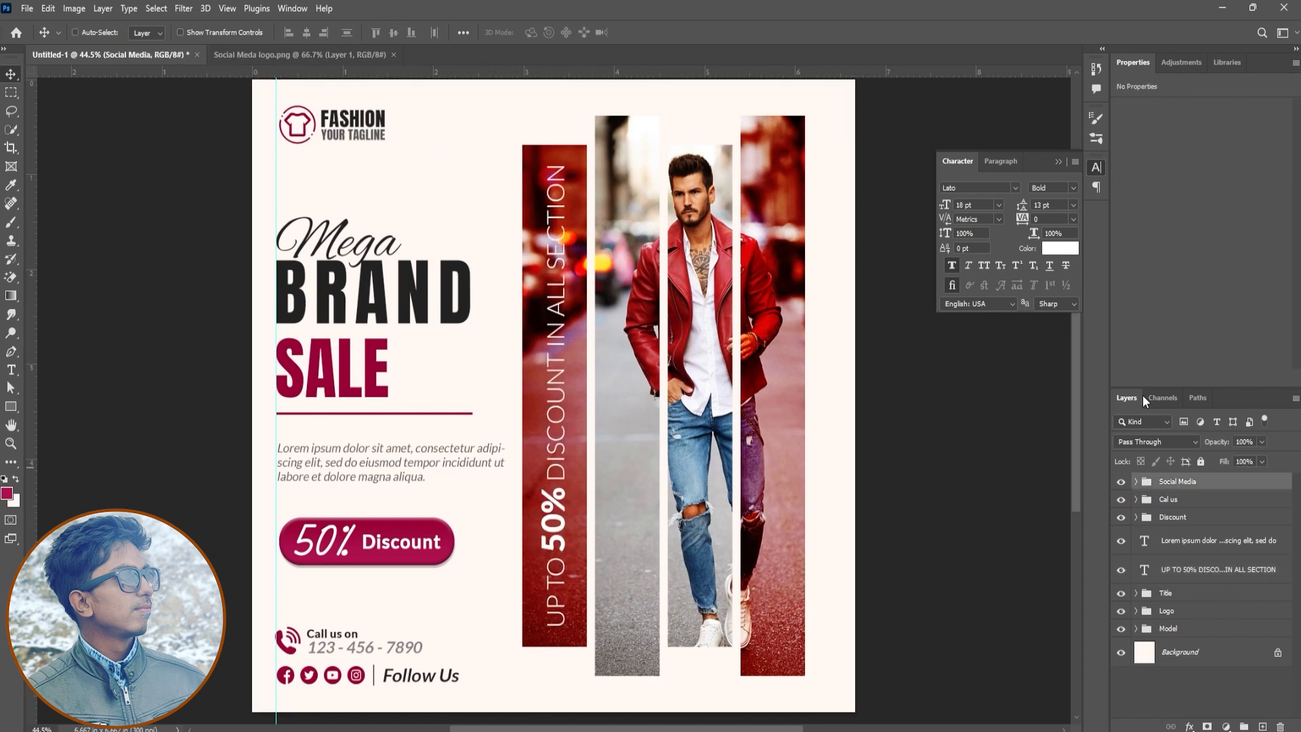
pyautogui.click(1059, 162)
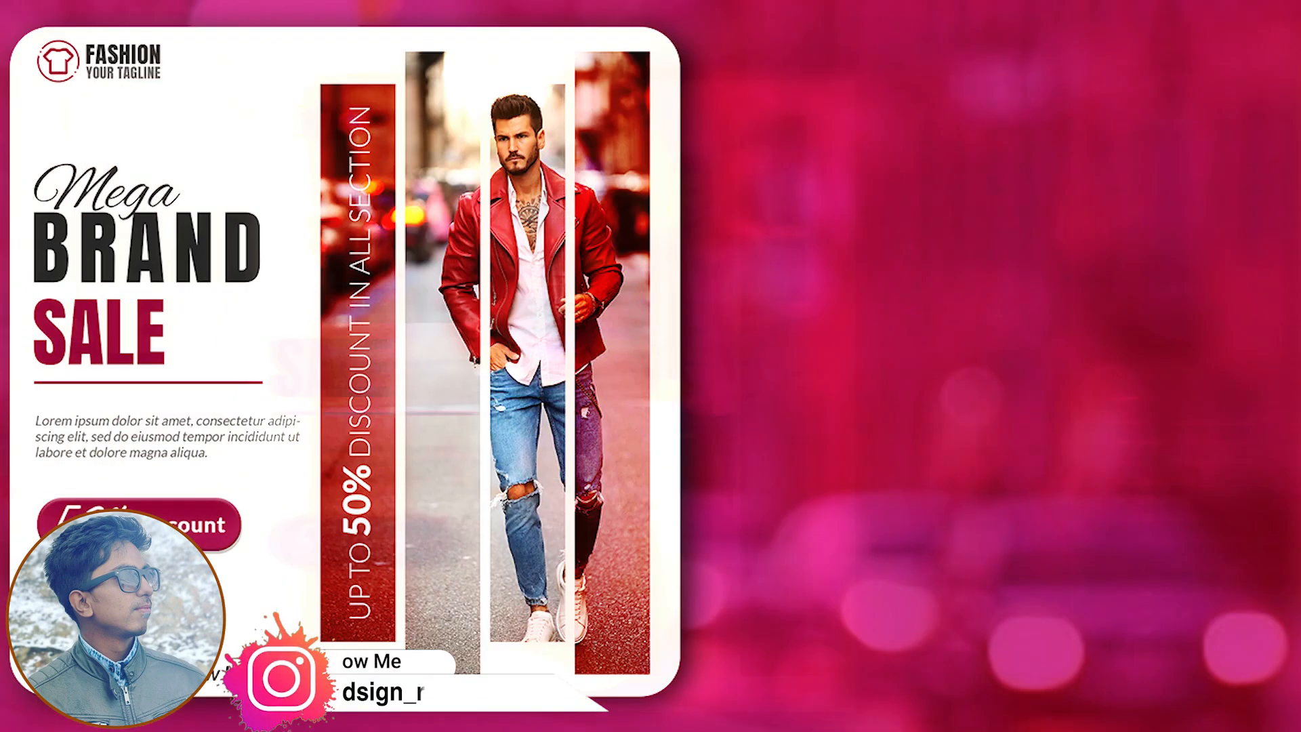